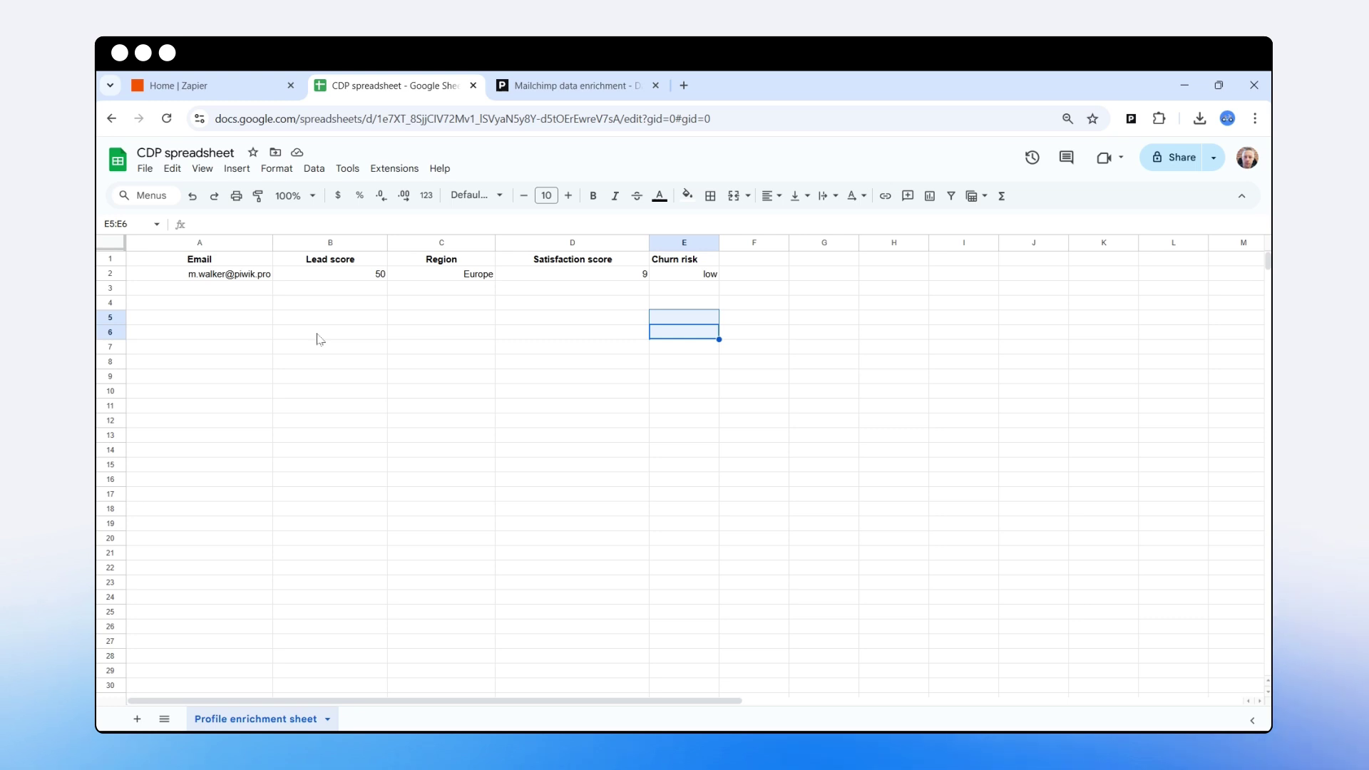
Examine the column headers and sample profile row in the Profile enrichment sheet, plus the Mailchimp data enrichment import in Piwik PRO.
drag(229, 262, 685, 259)
drag(265, 278, 683, 279)
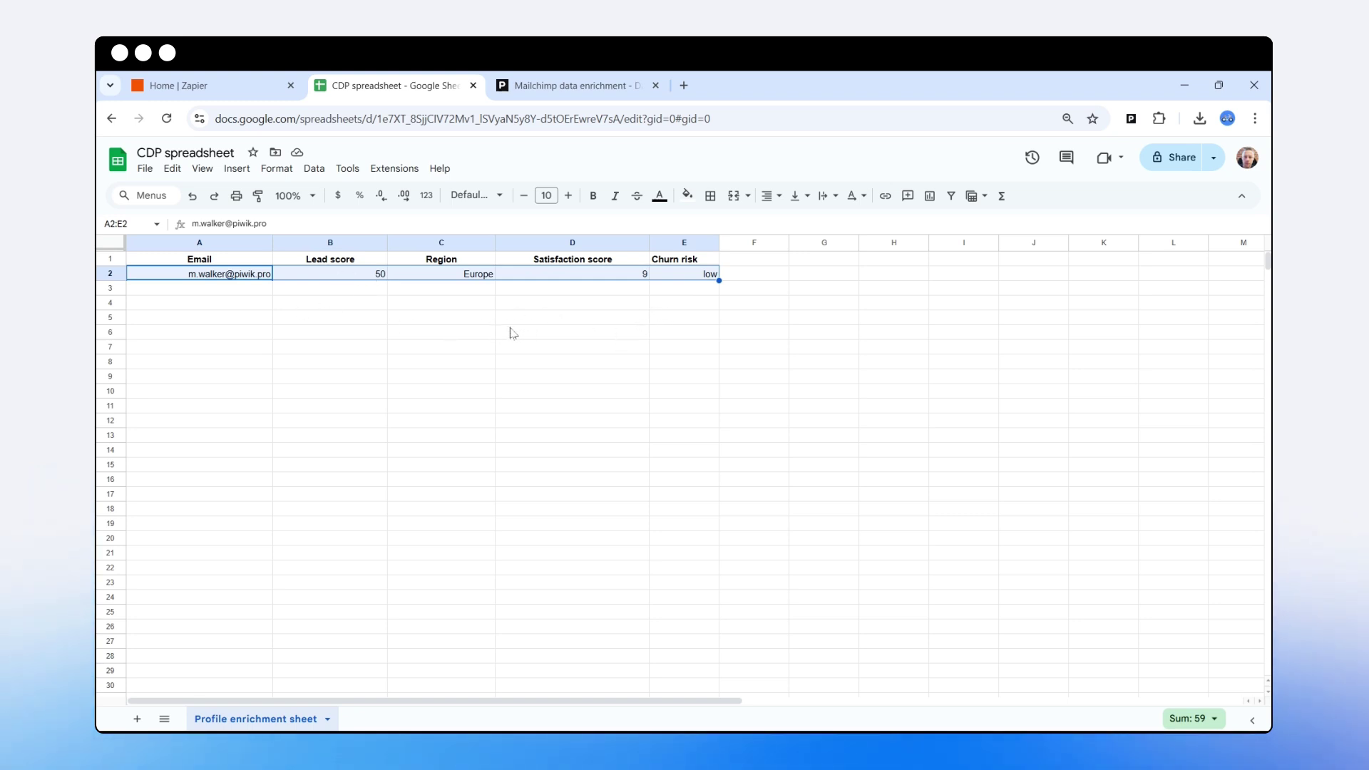
drag(742, 260, 958, 263)
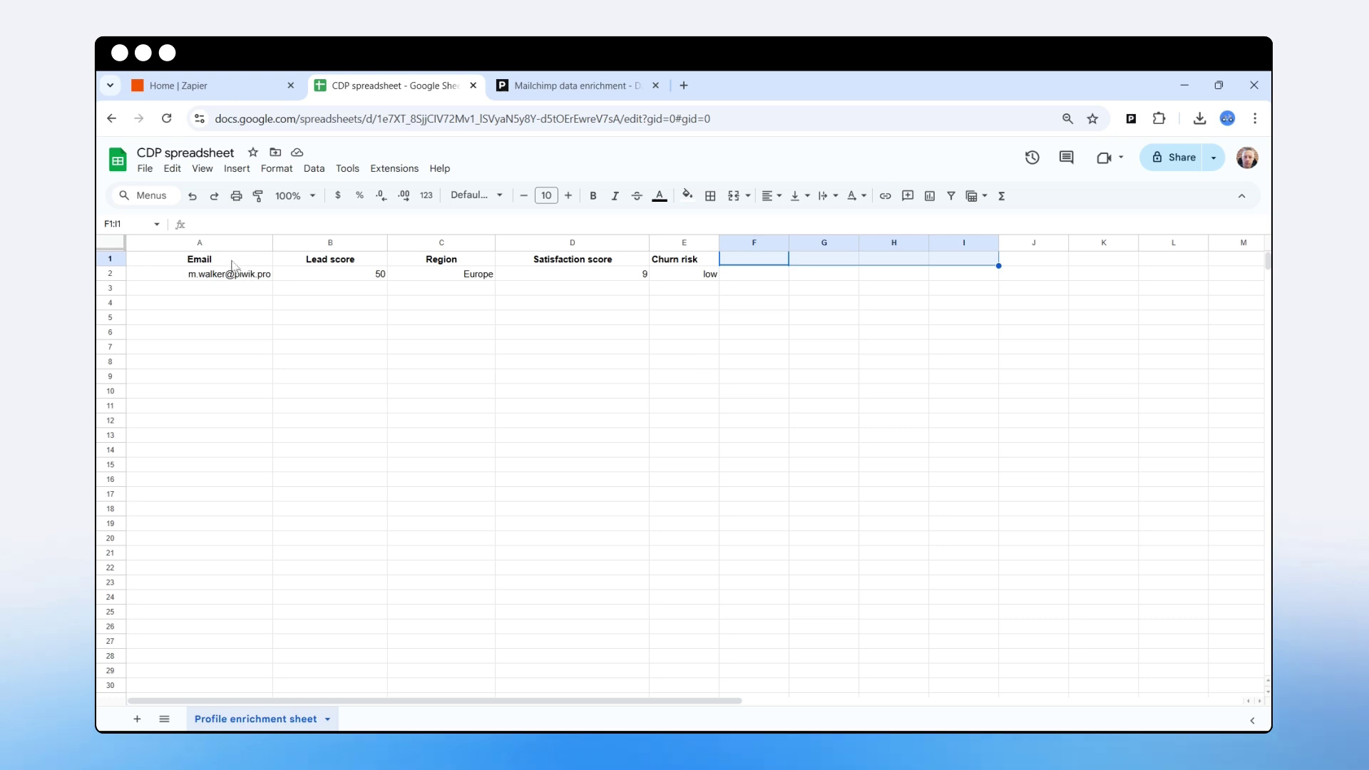
drag(232, 266, 673, 276)
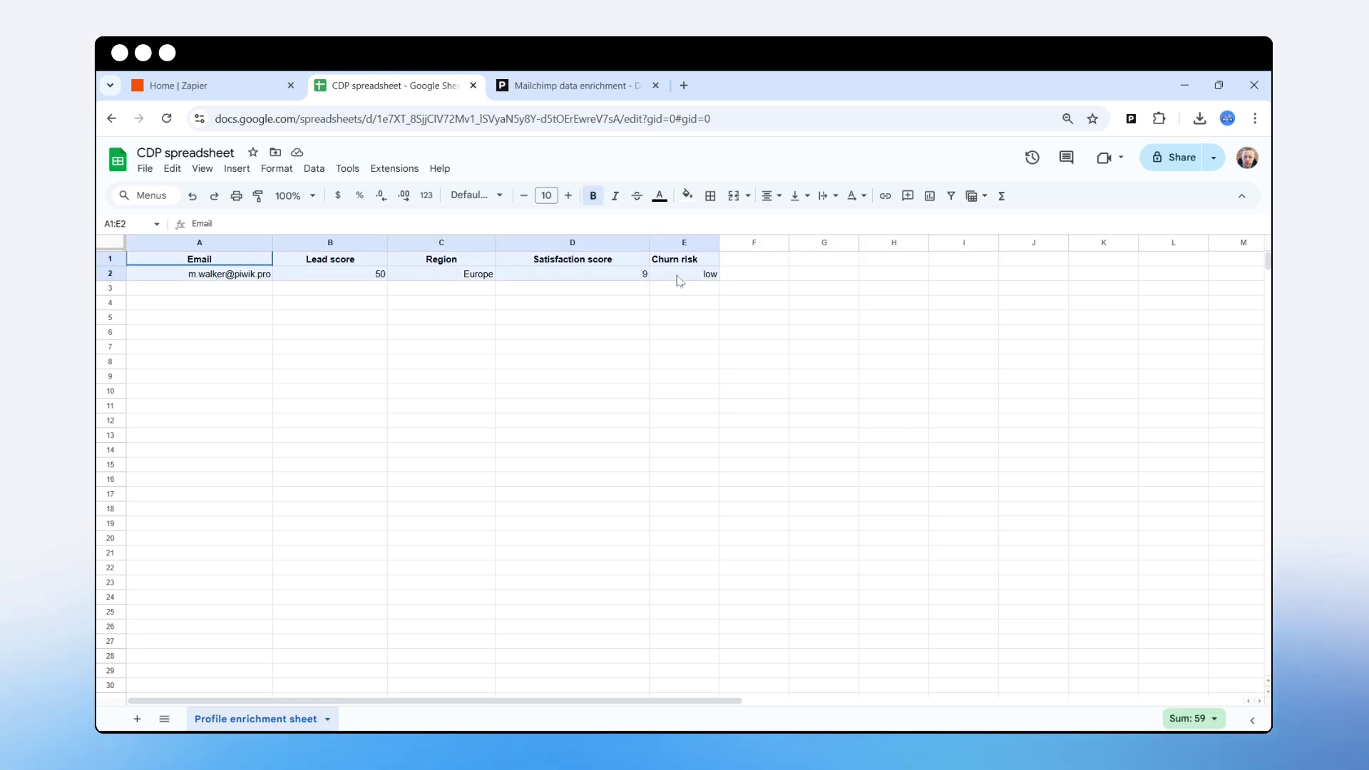
click(344, 378)
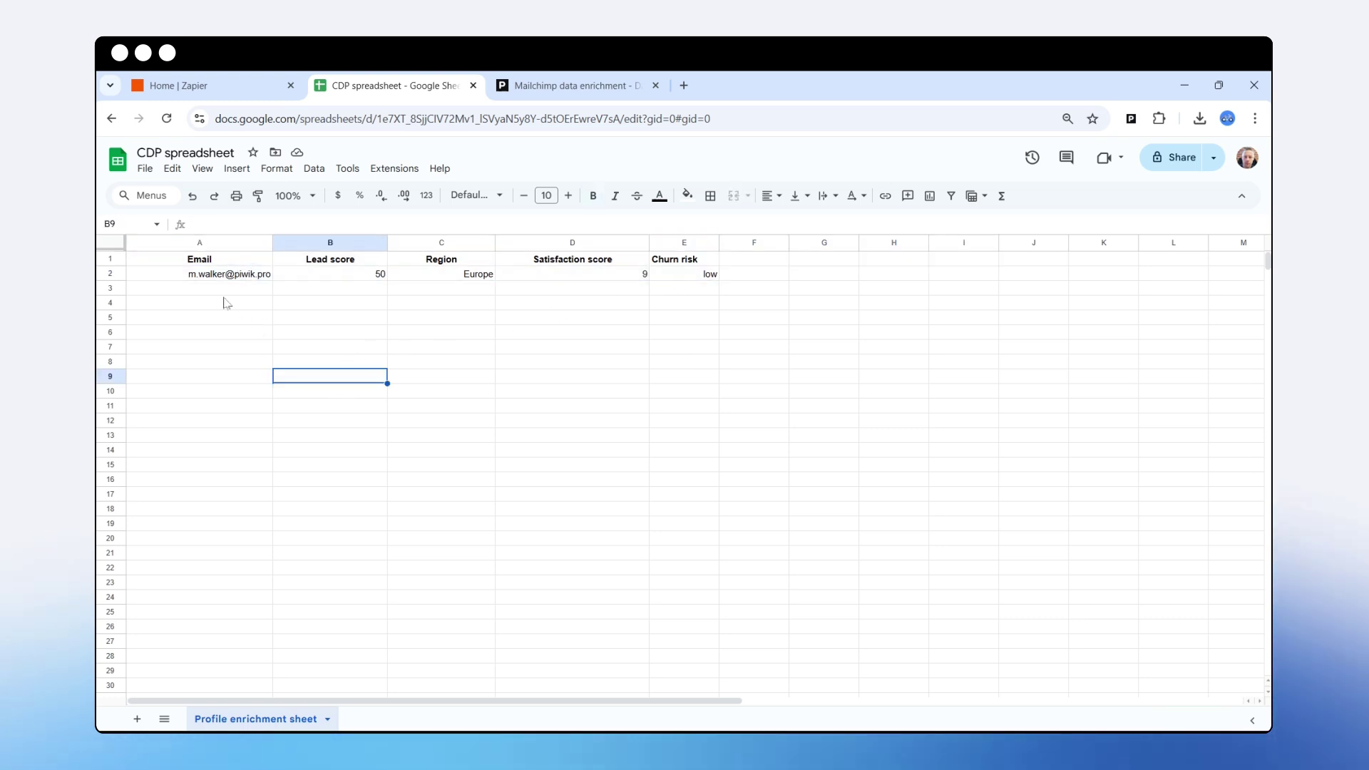
click(222, 262)
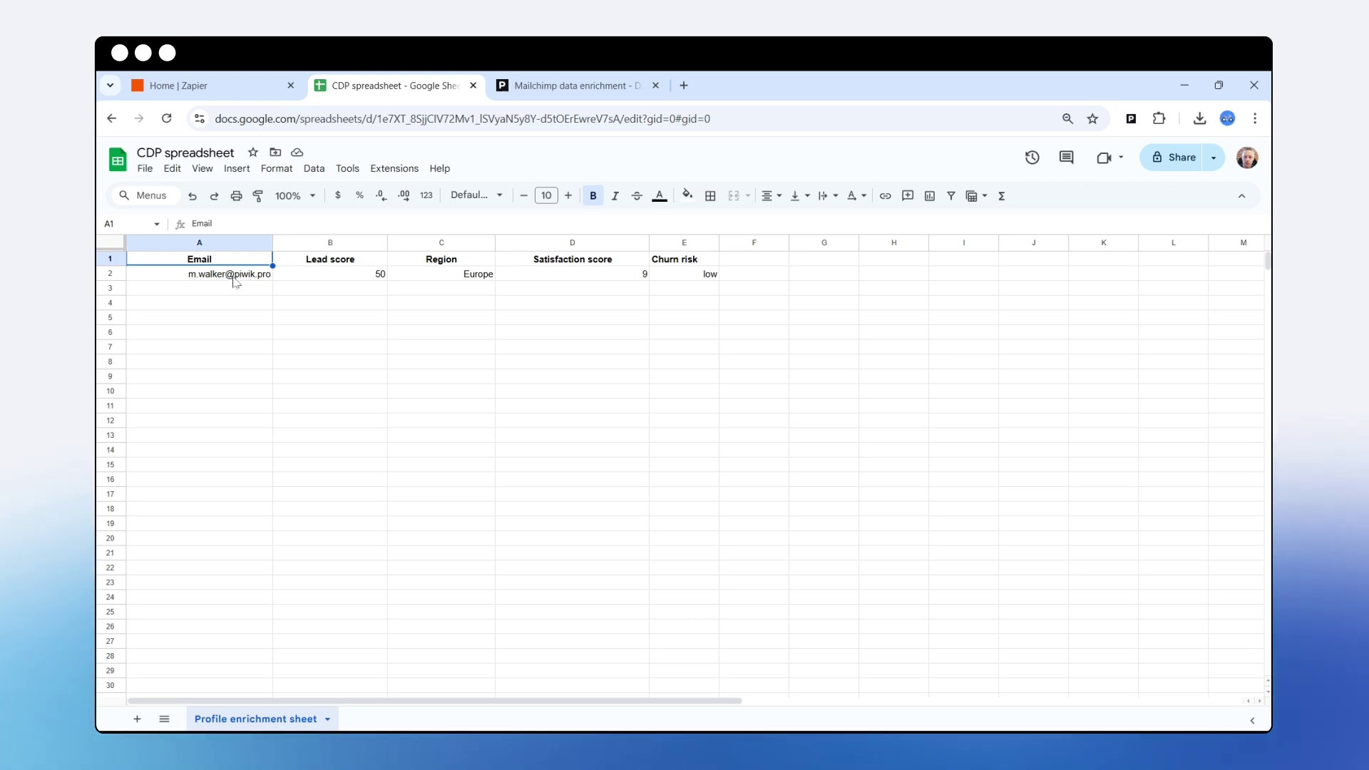
click(230, 279)
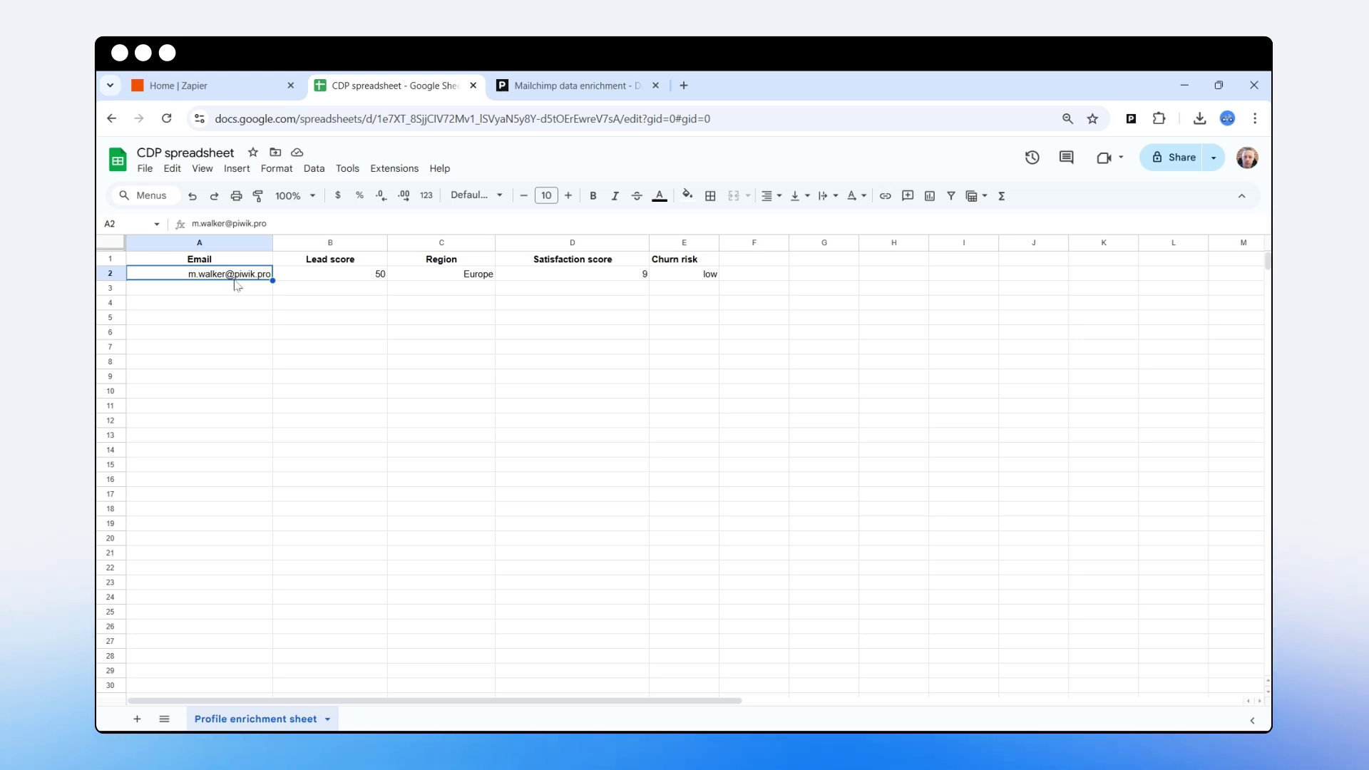
click(344, 263)
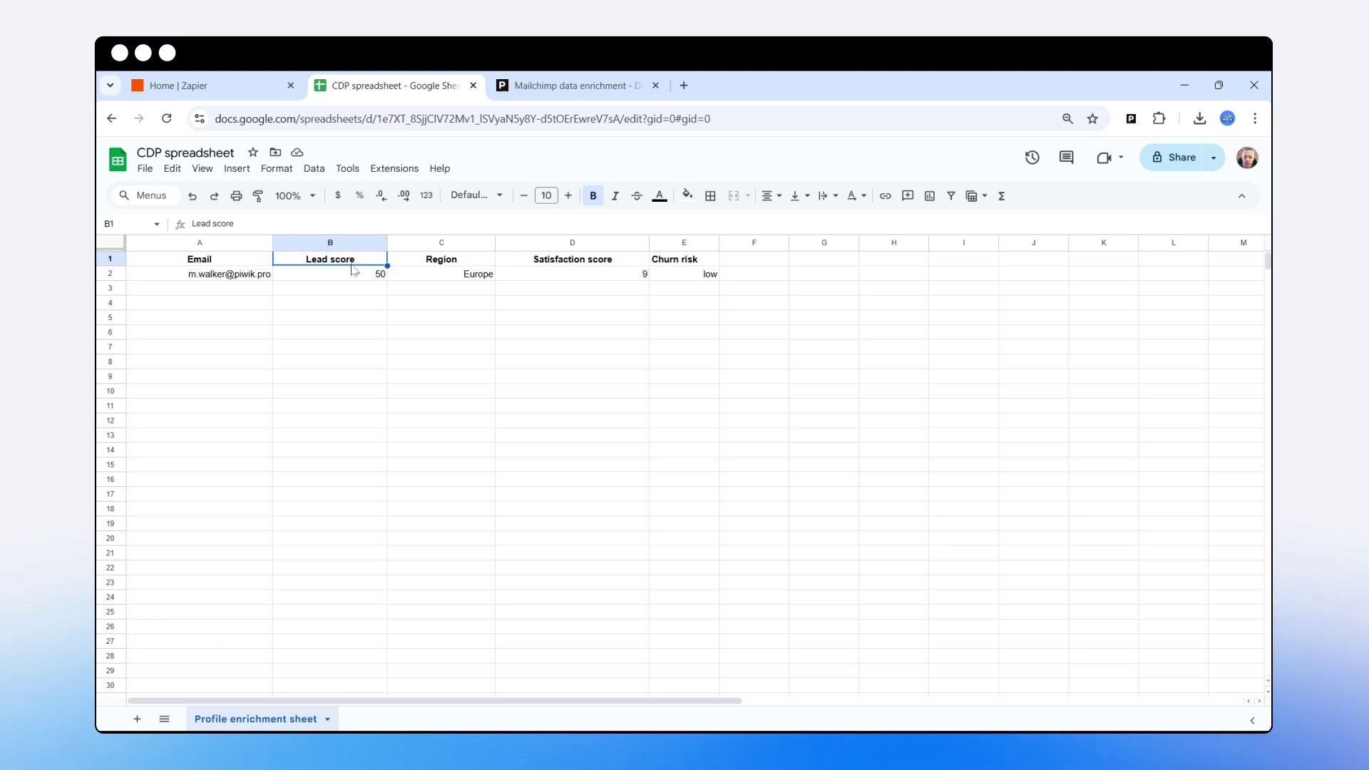
click(468, 263)
click(376, 284)
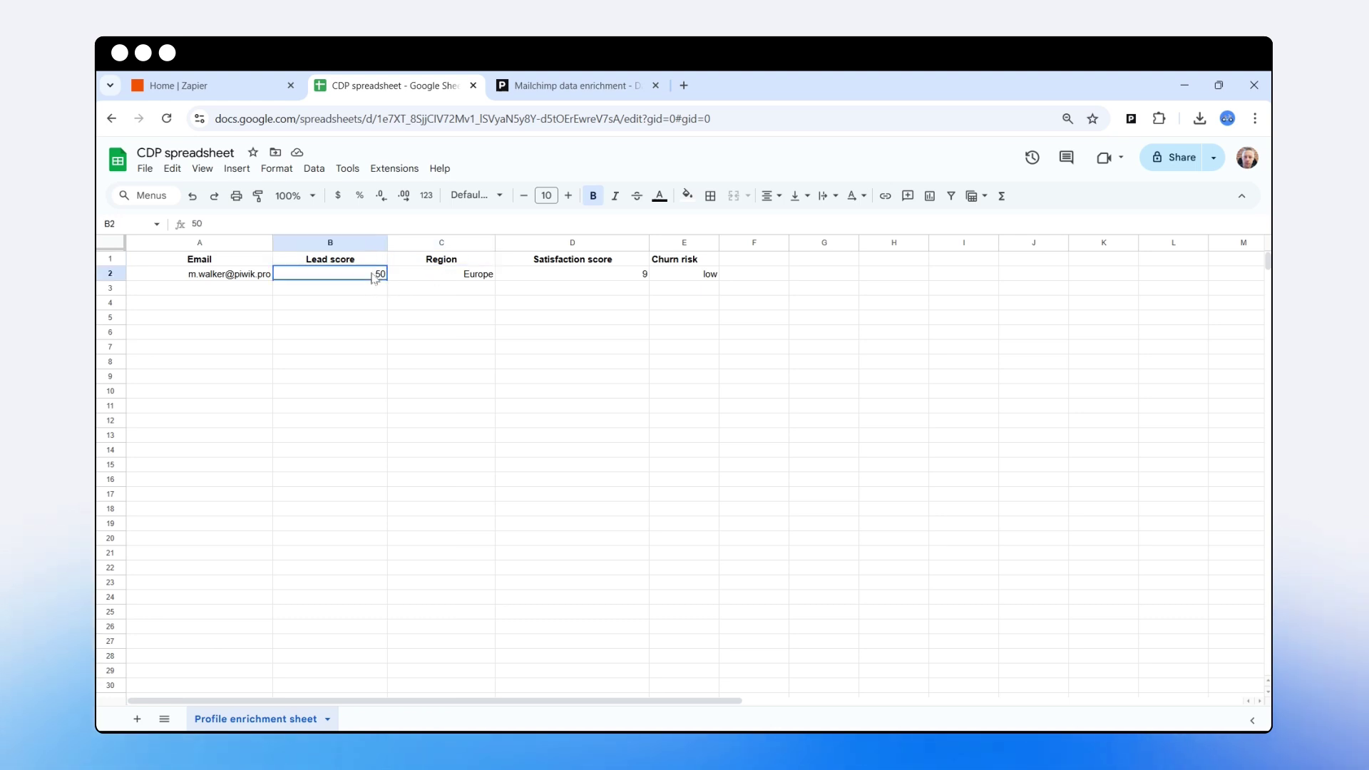
click(562, 279)
click(688, 283)
click(479, 282)
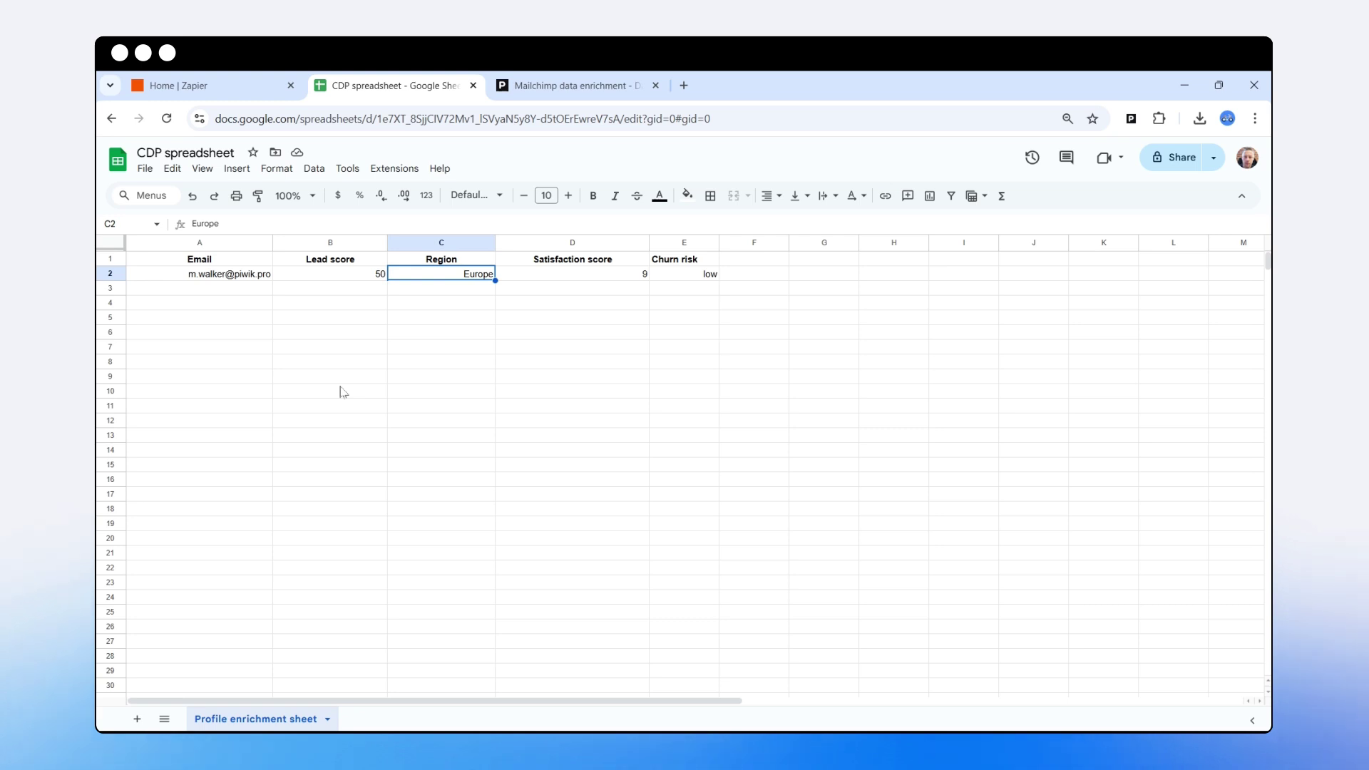
drag(229, 289, 556, 303)
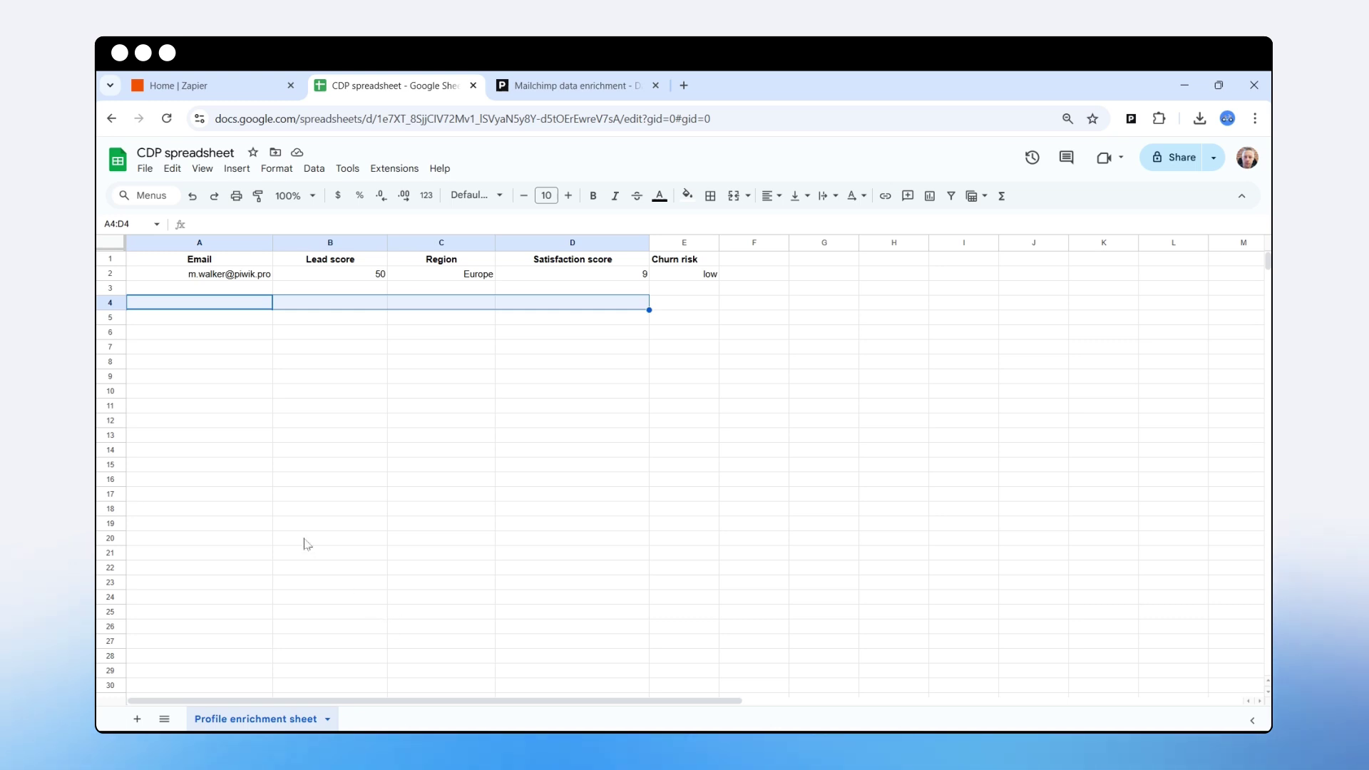
click(563, 86)
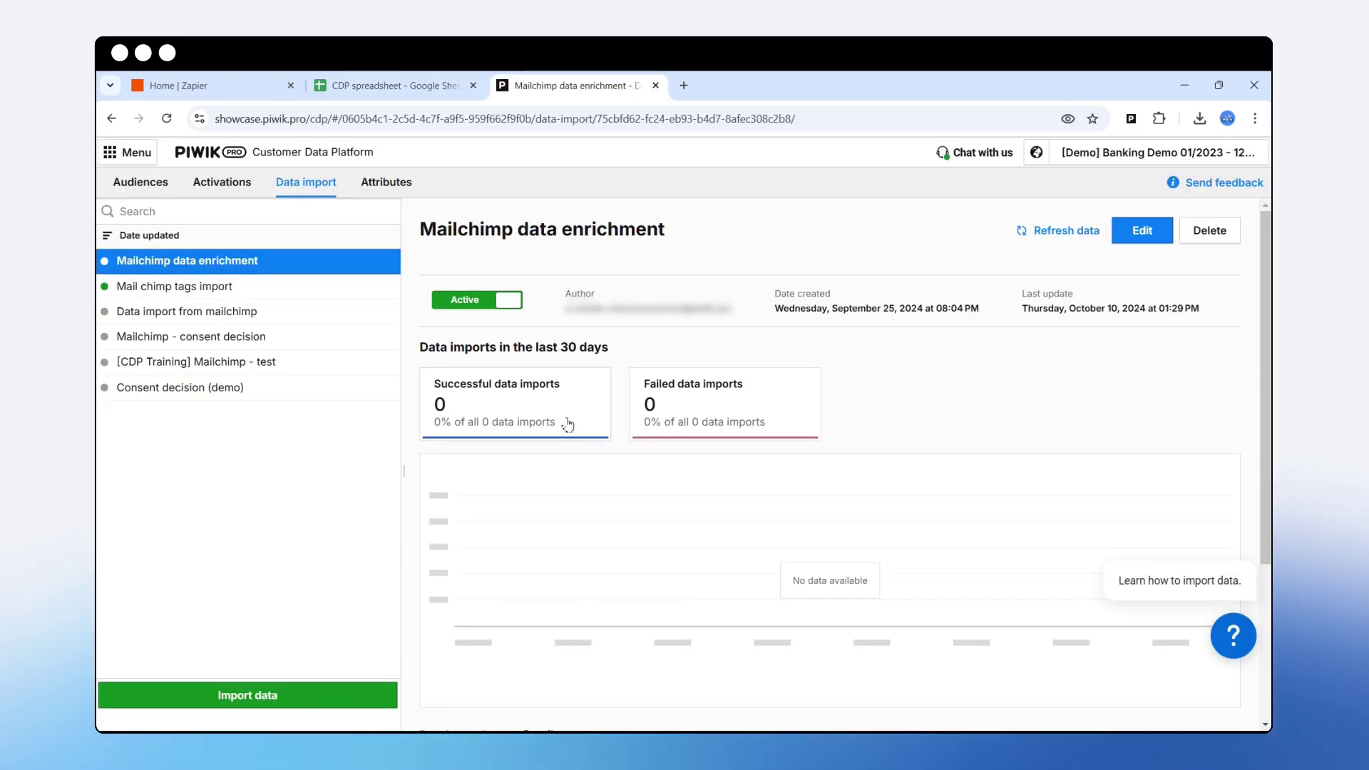
click(387, 86)
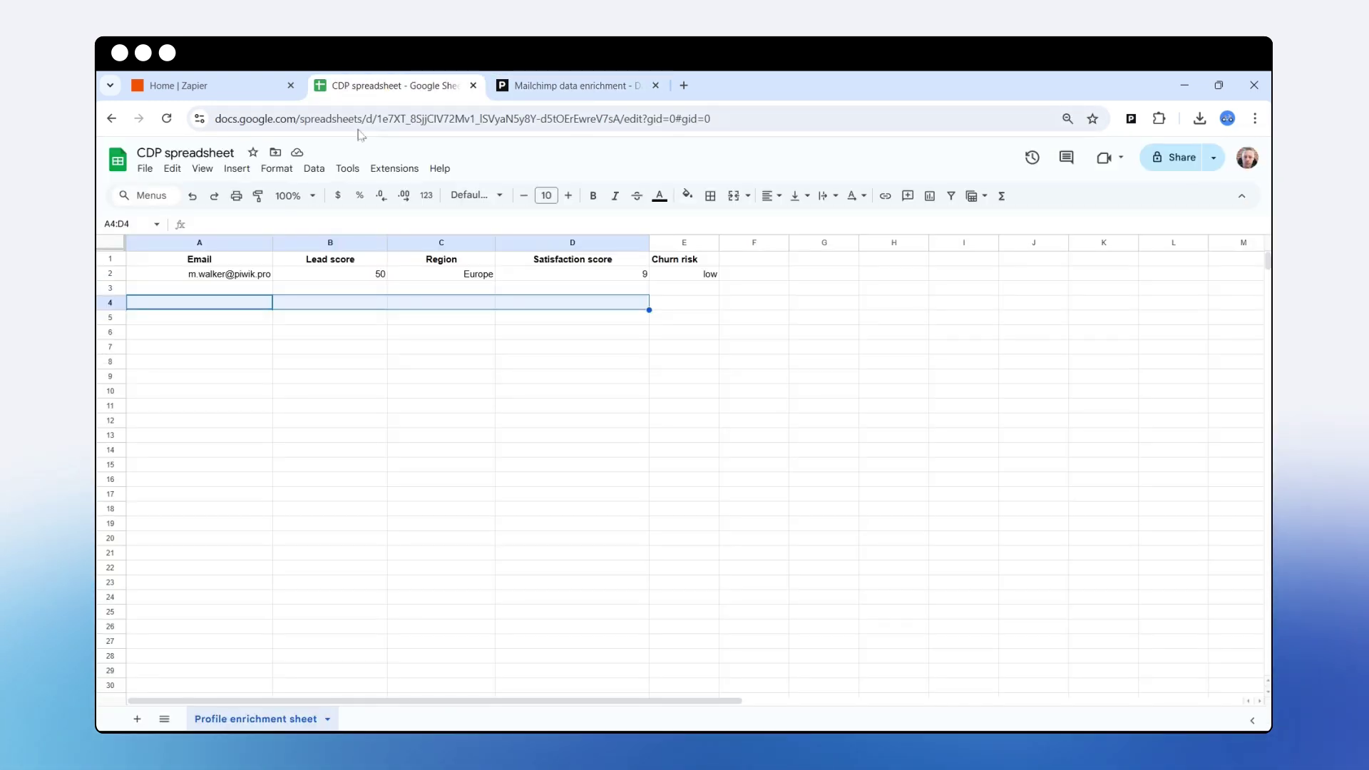
click(563, 87)
Switch to Zapier and create a new Zap from scratch.
key(ctrl+1)
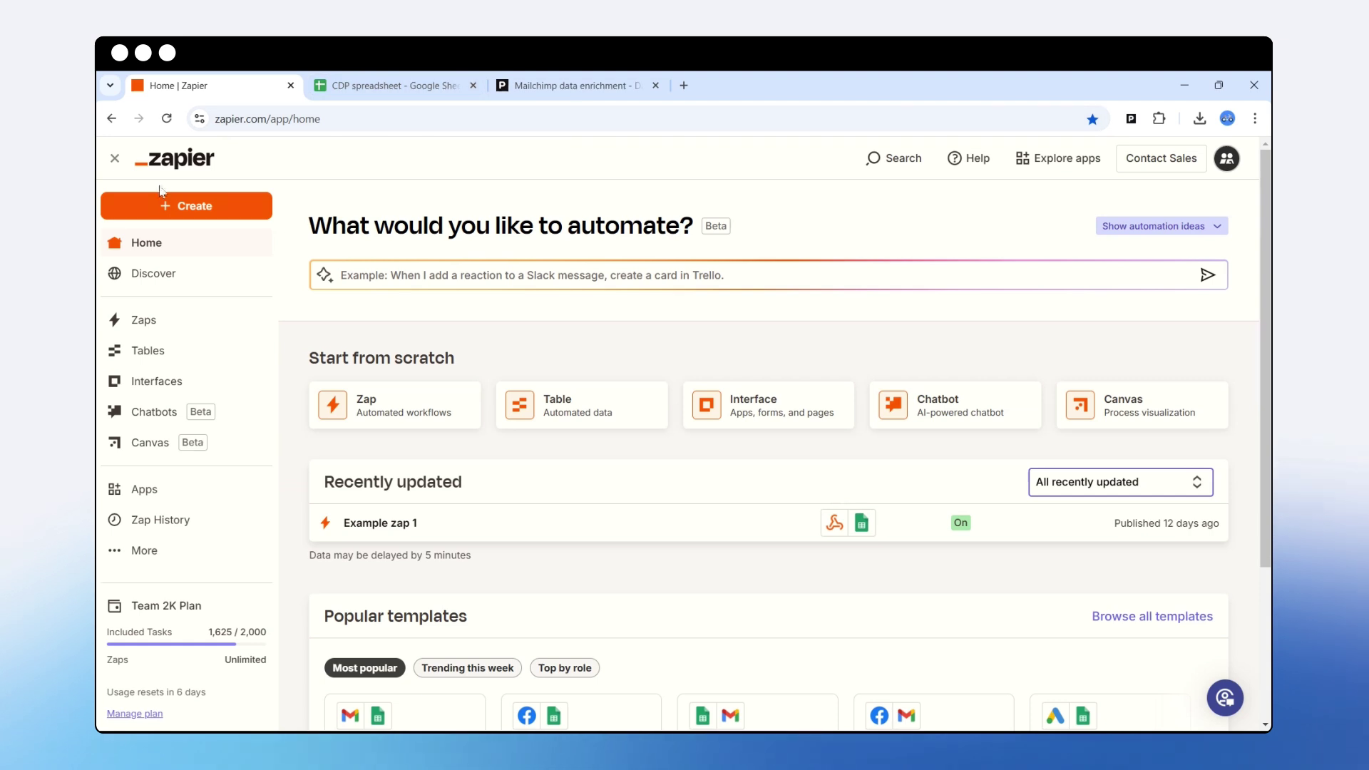
click(188, 216)
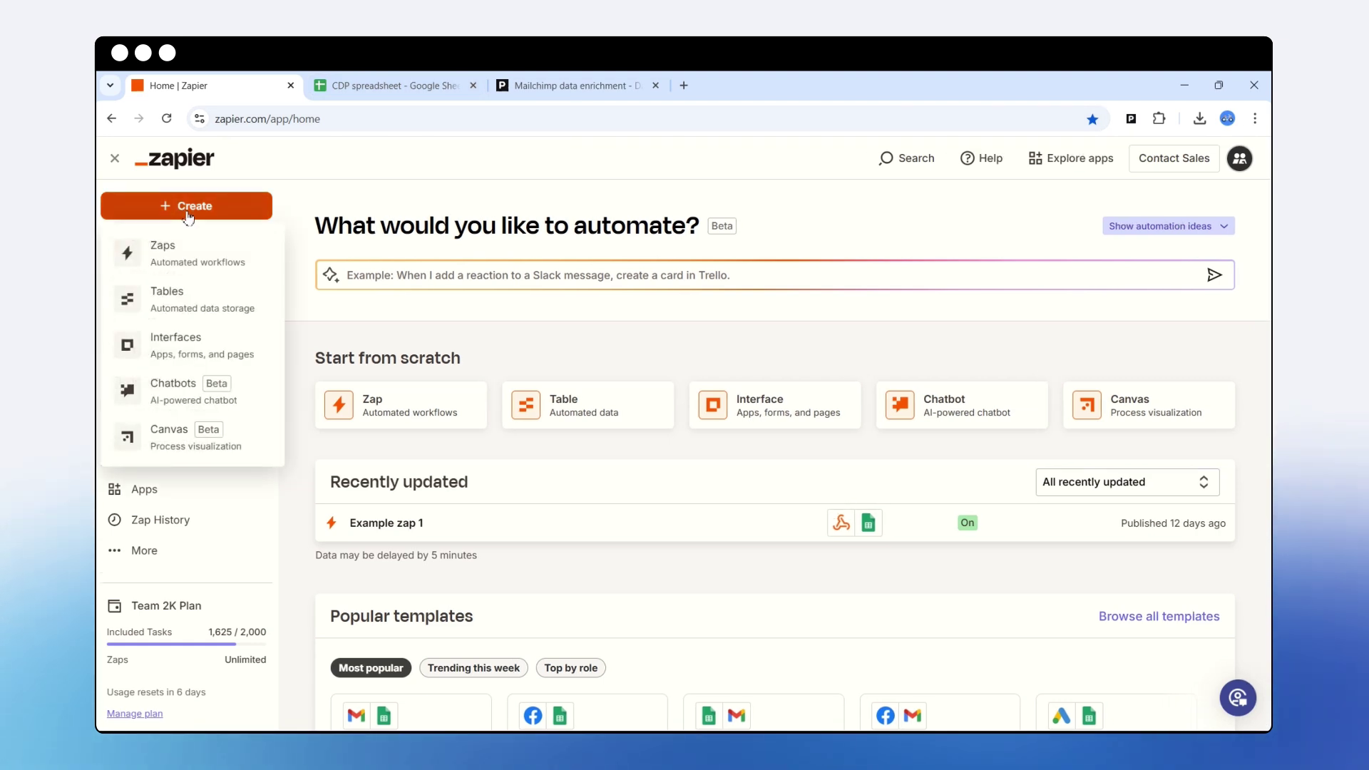
click(191, 261)
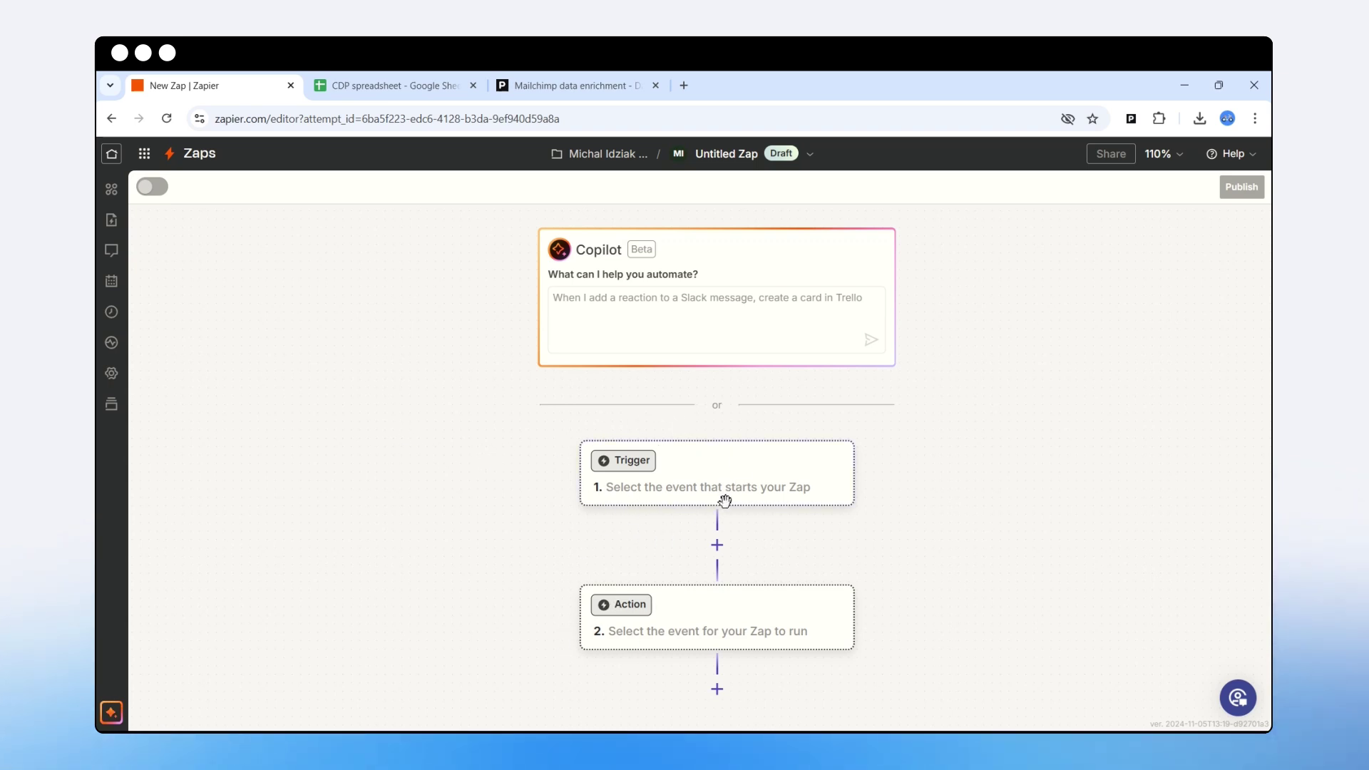
Choose Google Sheets as the app for the new Zap's trigger.
click(383, 86)
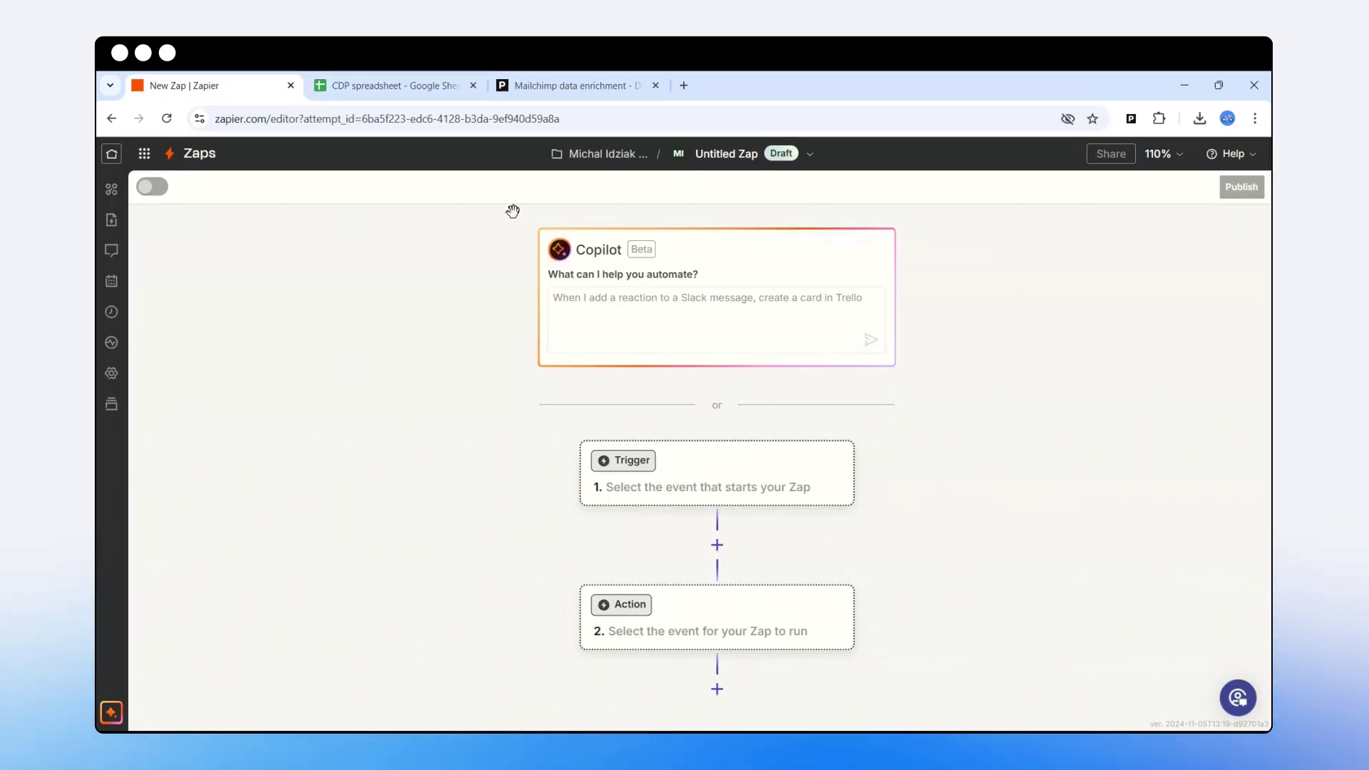
click(385, 86)
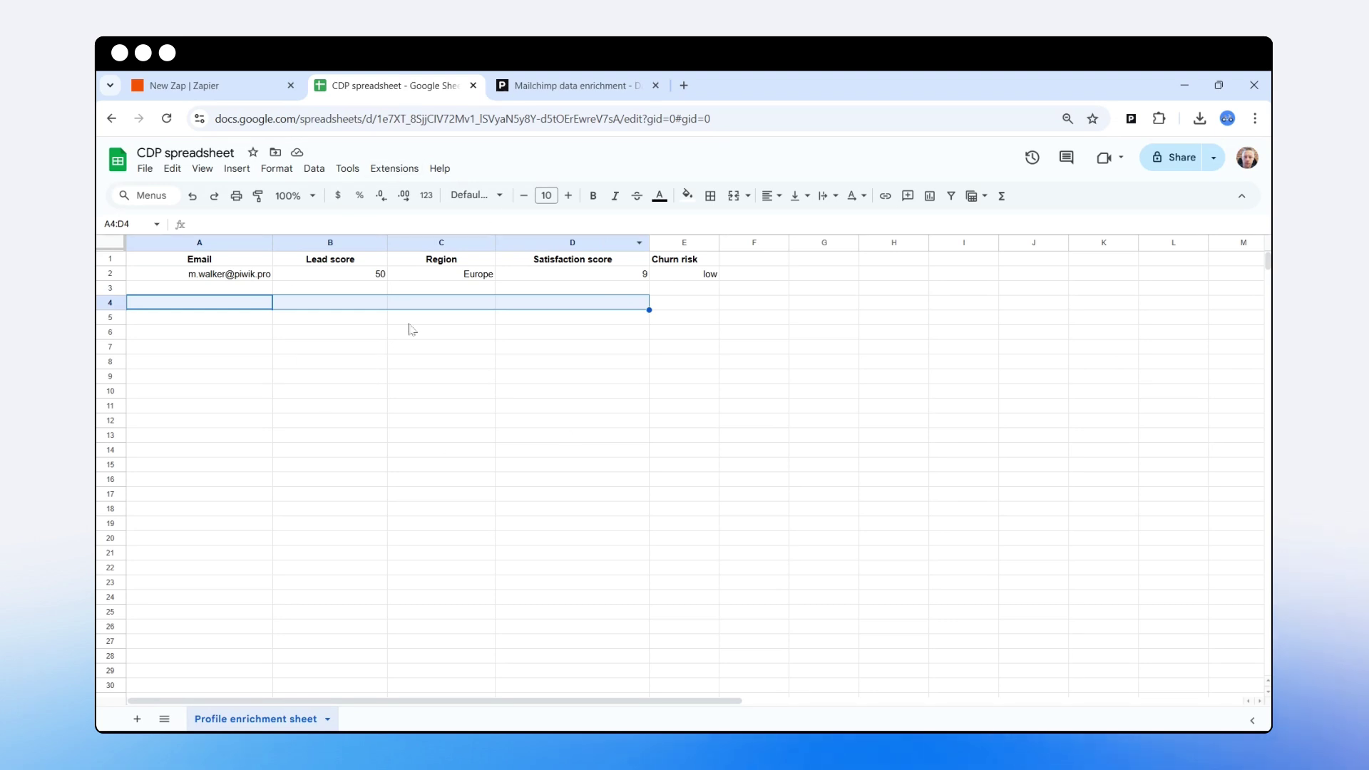
click(544, 86)
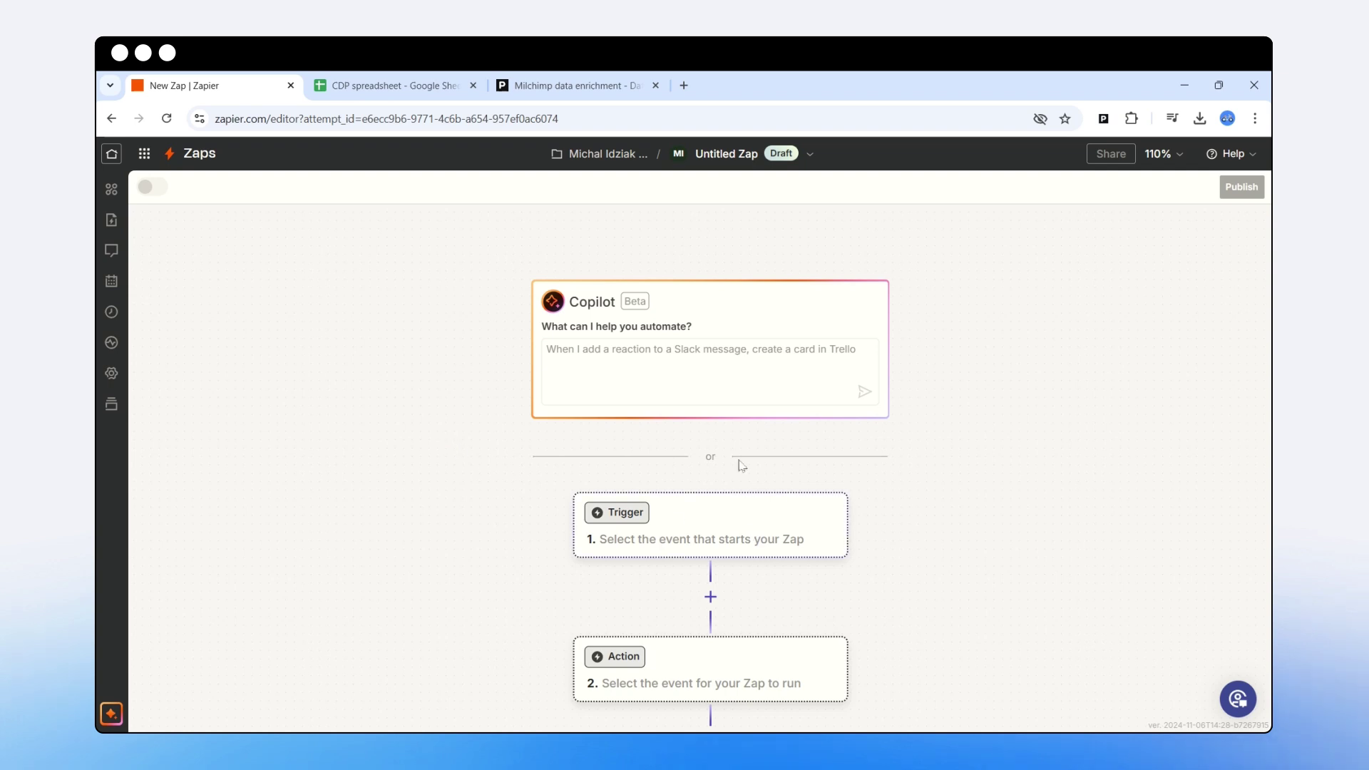
click(625, 521)
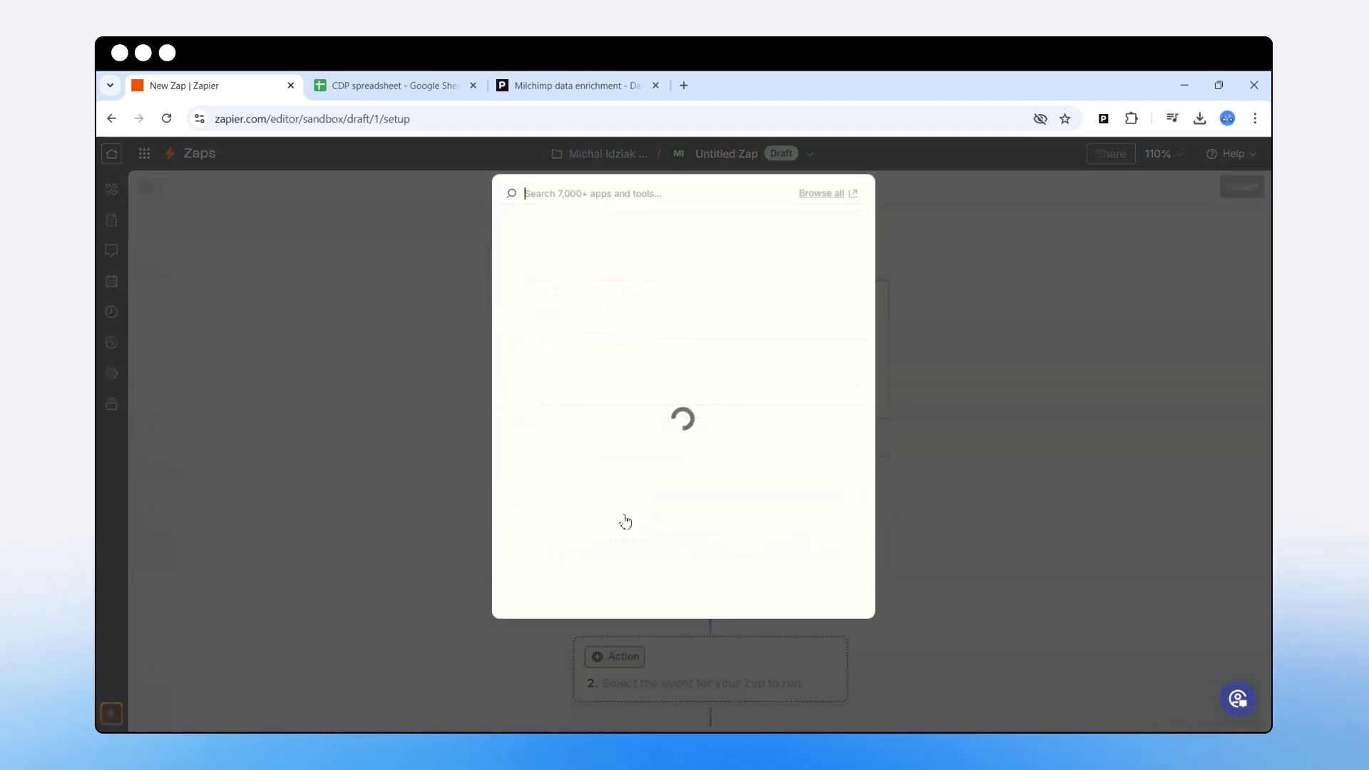
click(557, 348)
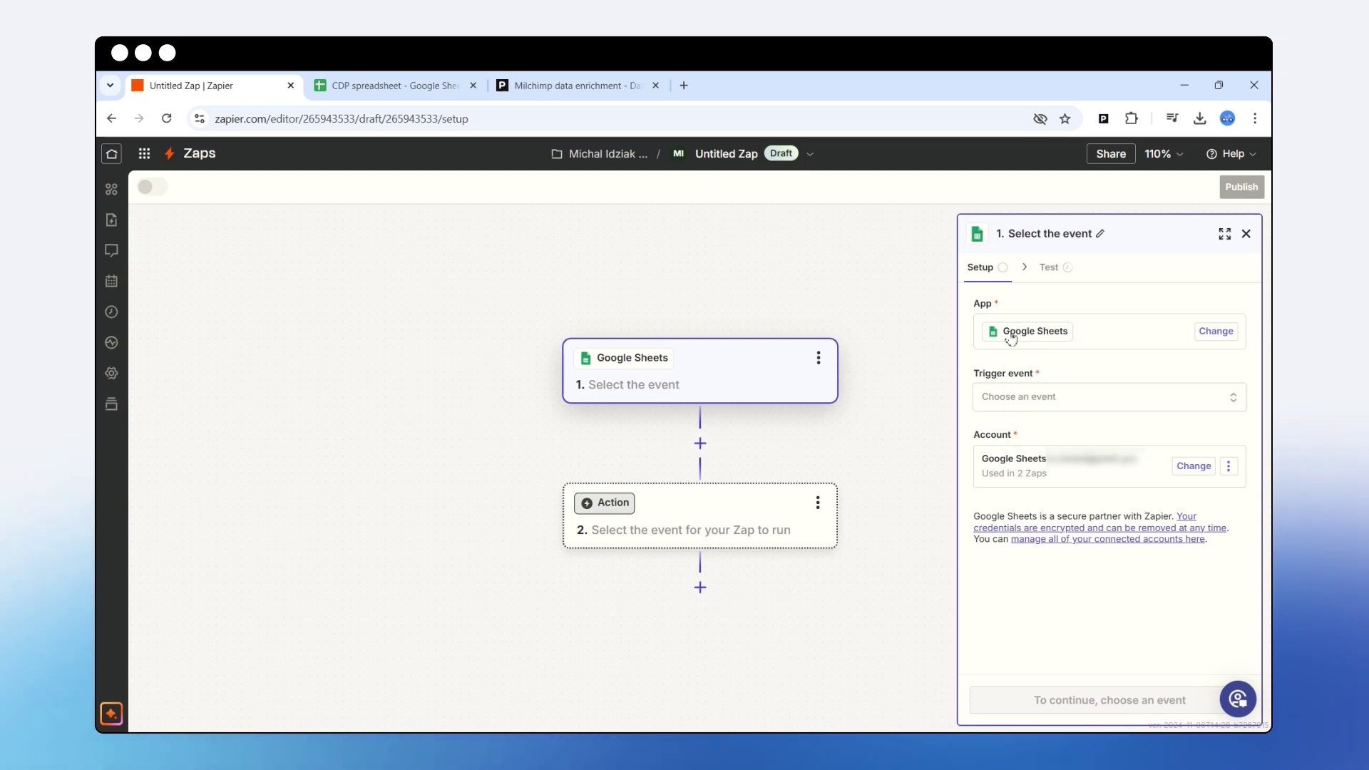
mouse_move(1016, 335)
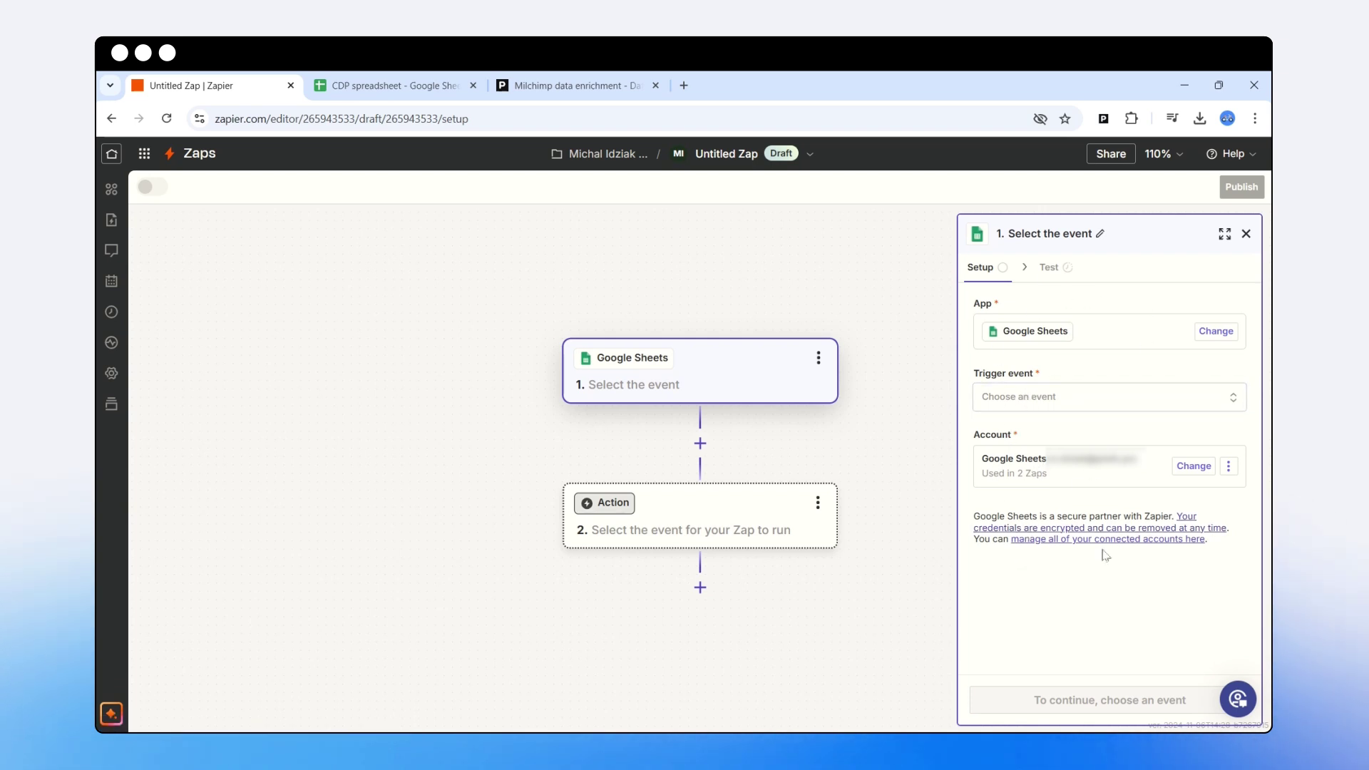
Set the trigger event to New or Updated Spreadsheet Row and continue to the trigger's configuration.
click(1025, 399)
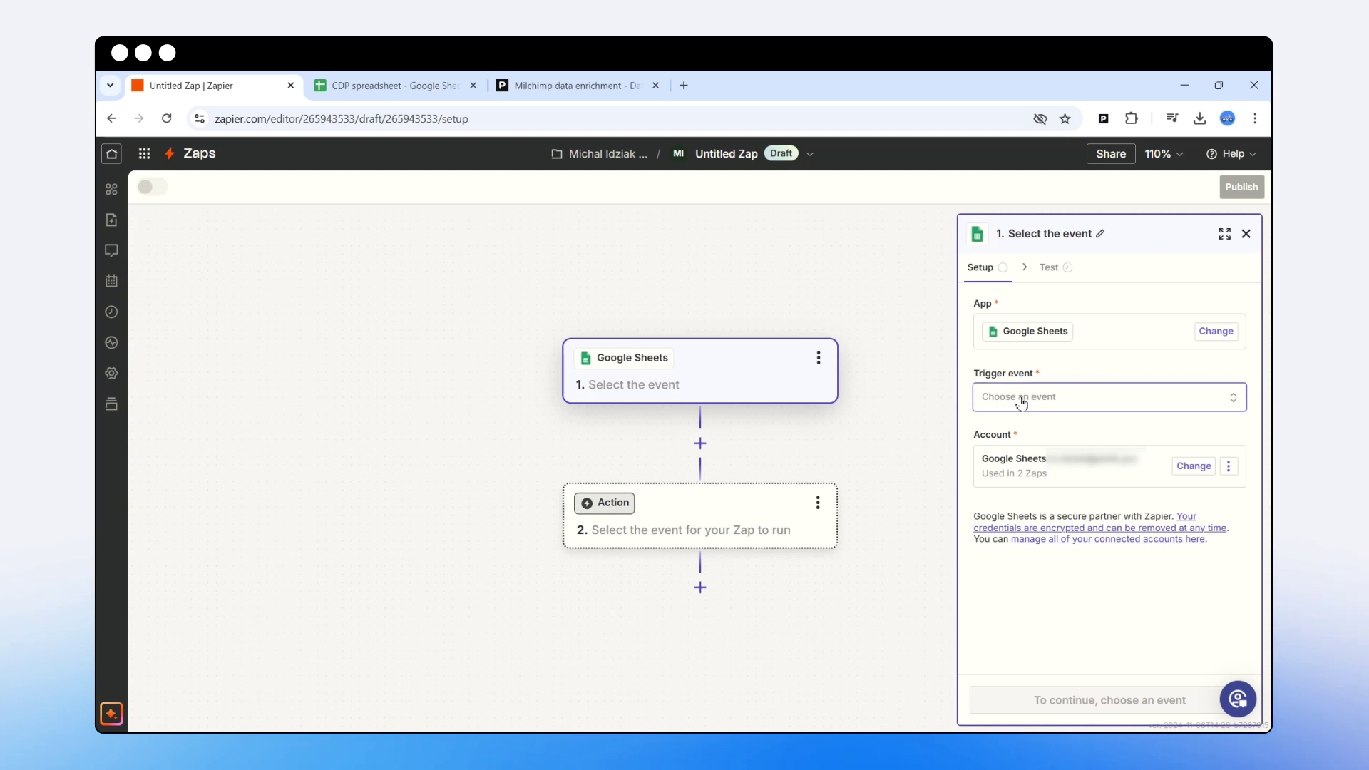
scroll(810, 549, down, 2)
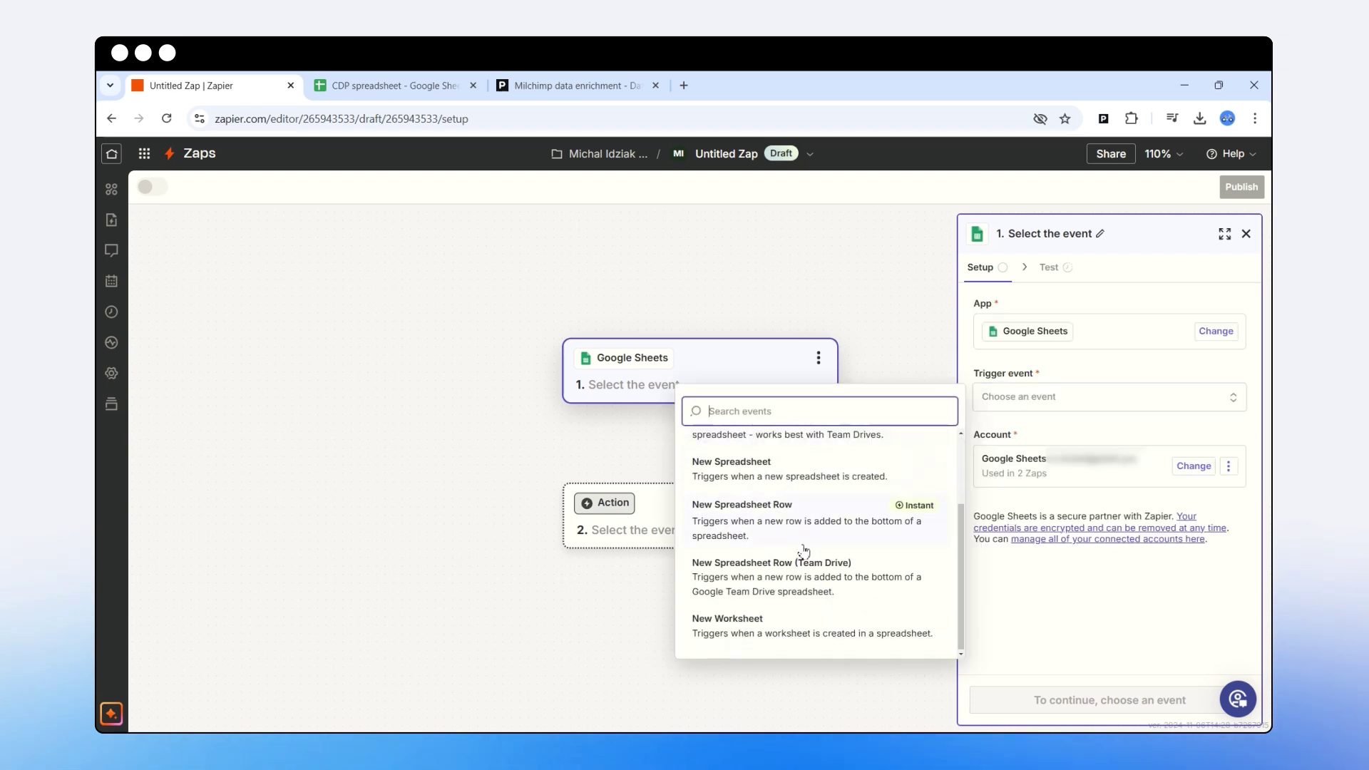
scroll(810, 549, up, 2)
scroll(810, 549, down, 2)
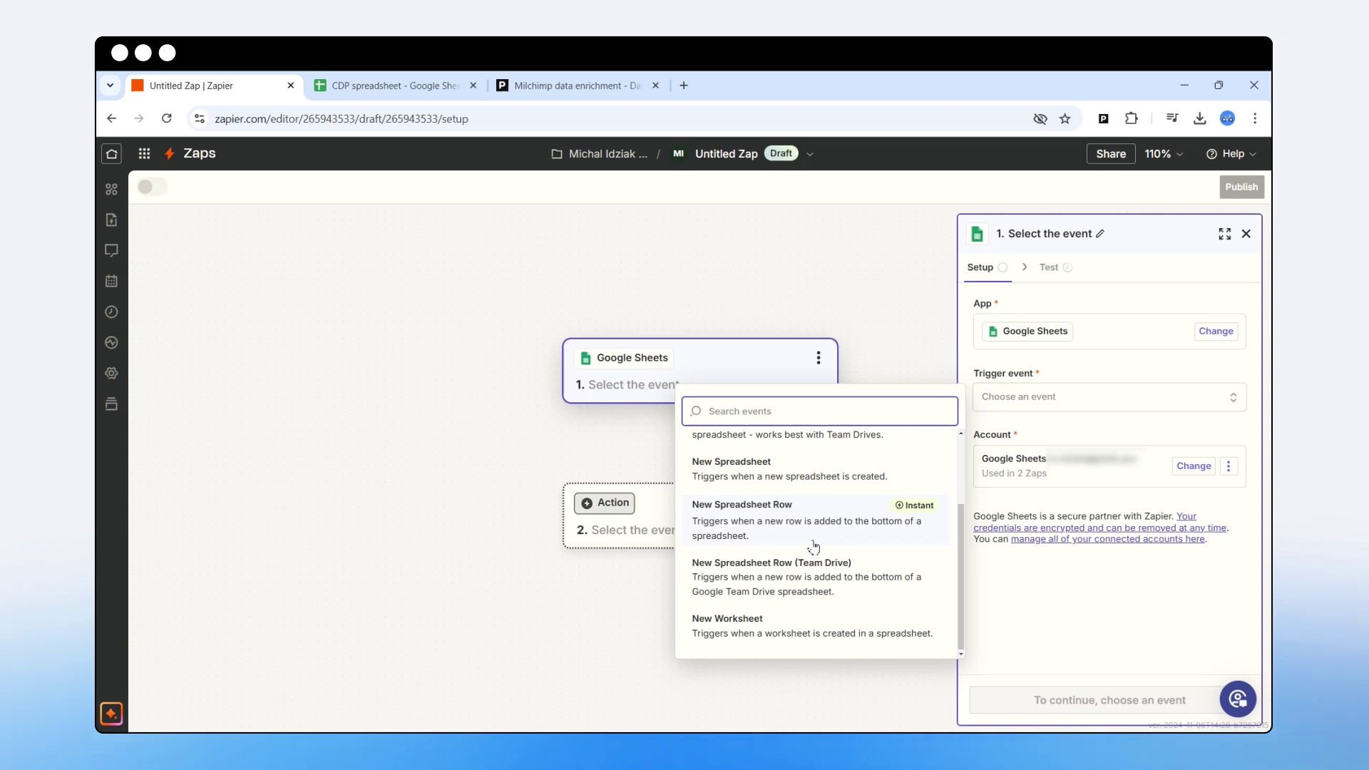
scroll(813, 546, up, 2)
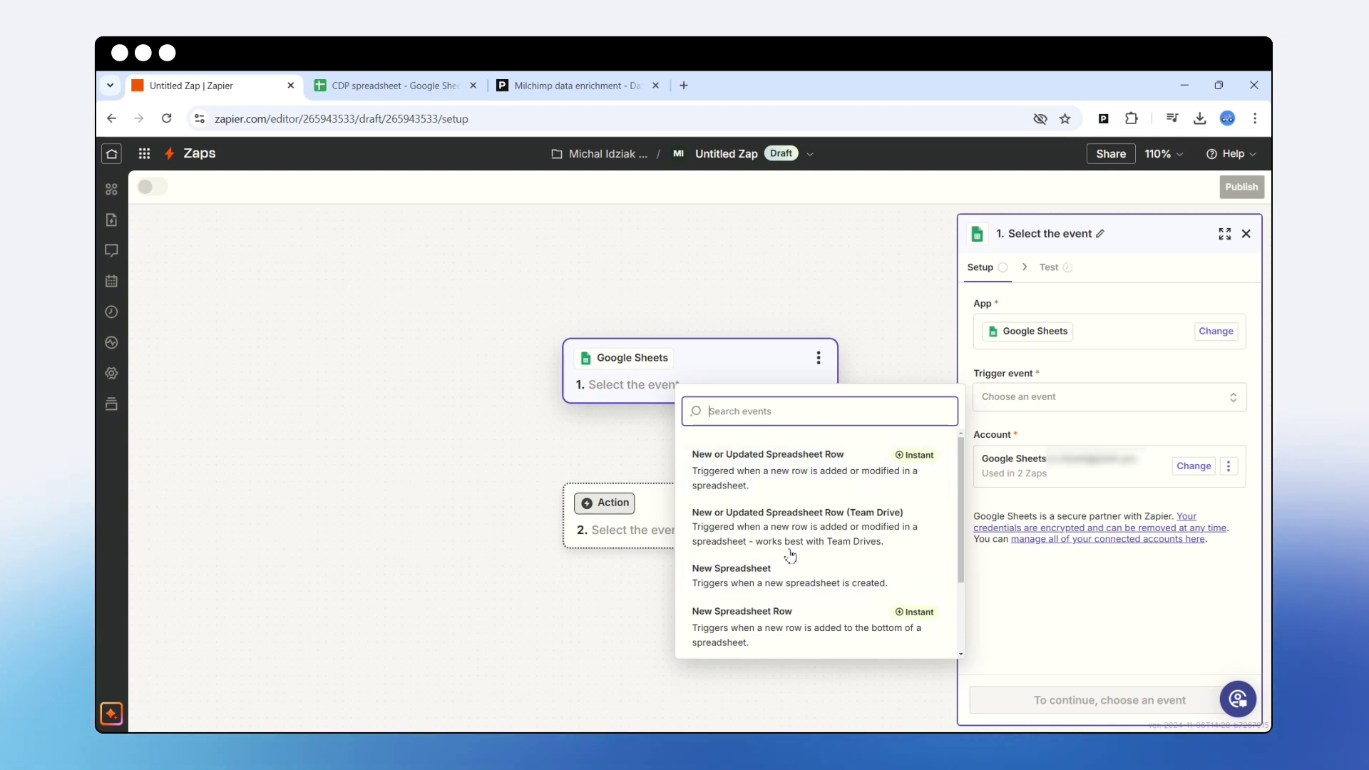
scroll(788, 545, down, 2)
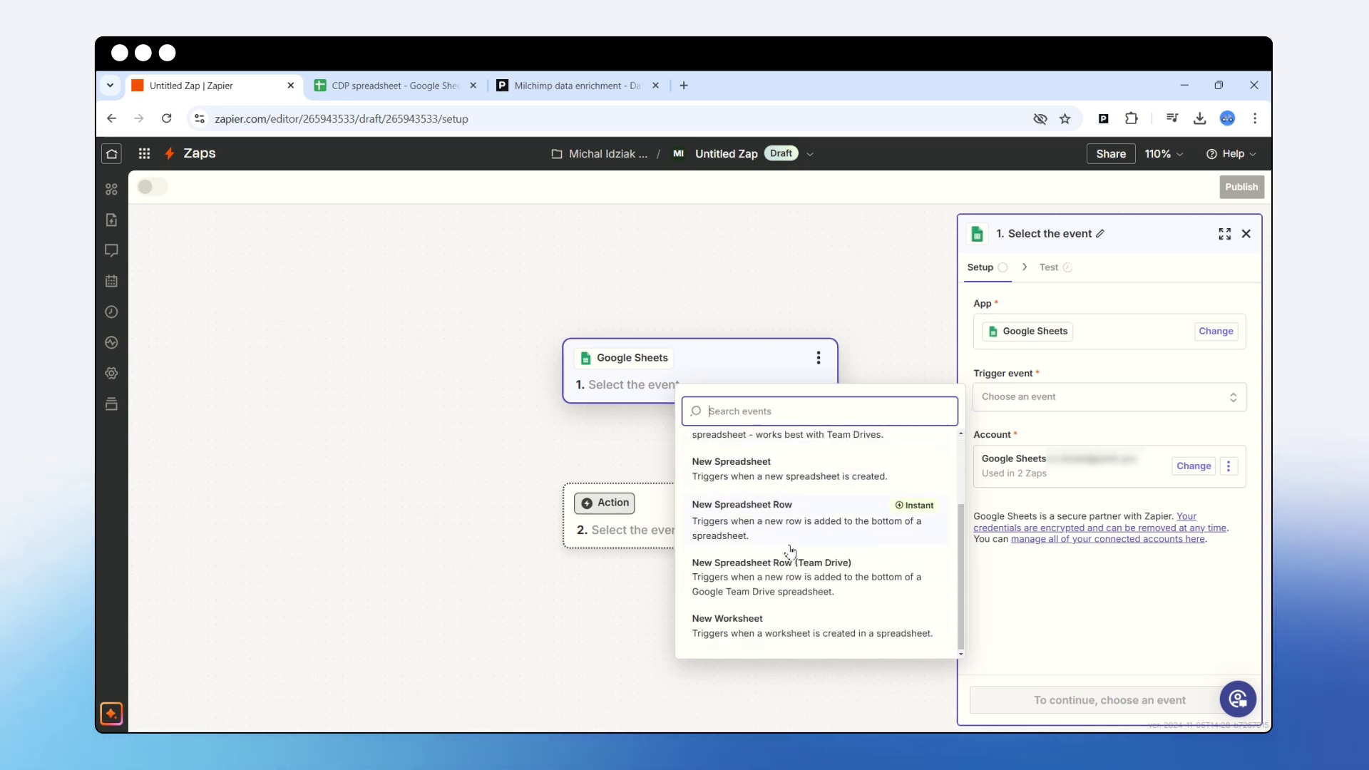
scroll(789, 546, up, 2)
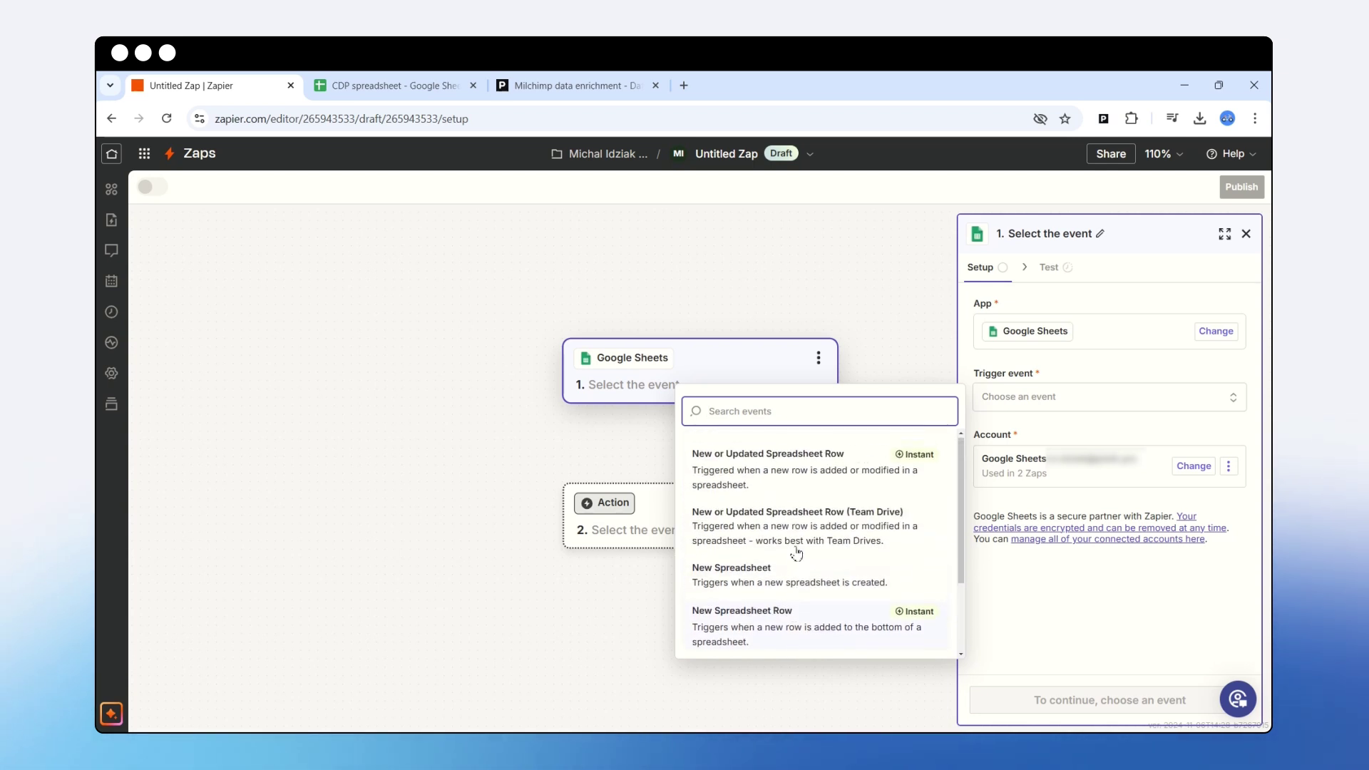
click(763, 464)
click(1091, 700)
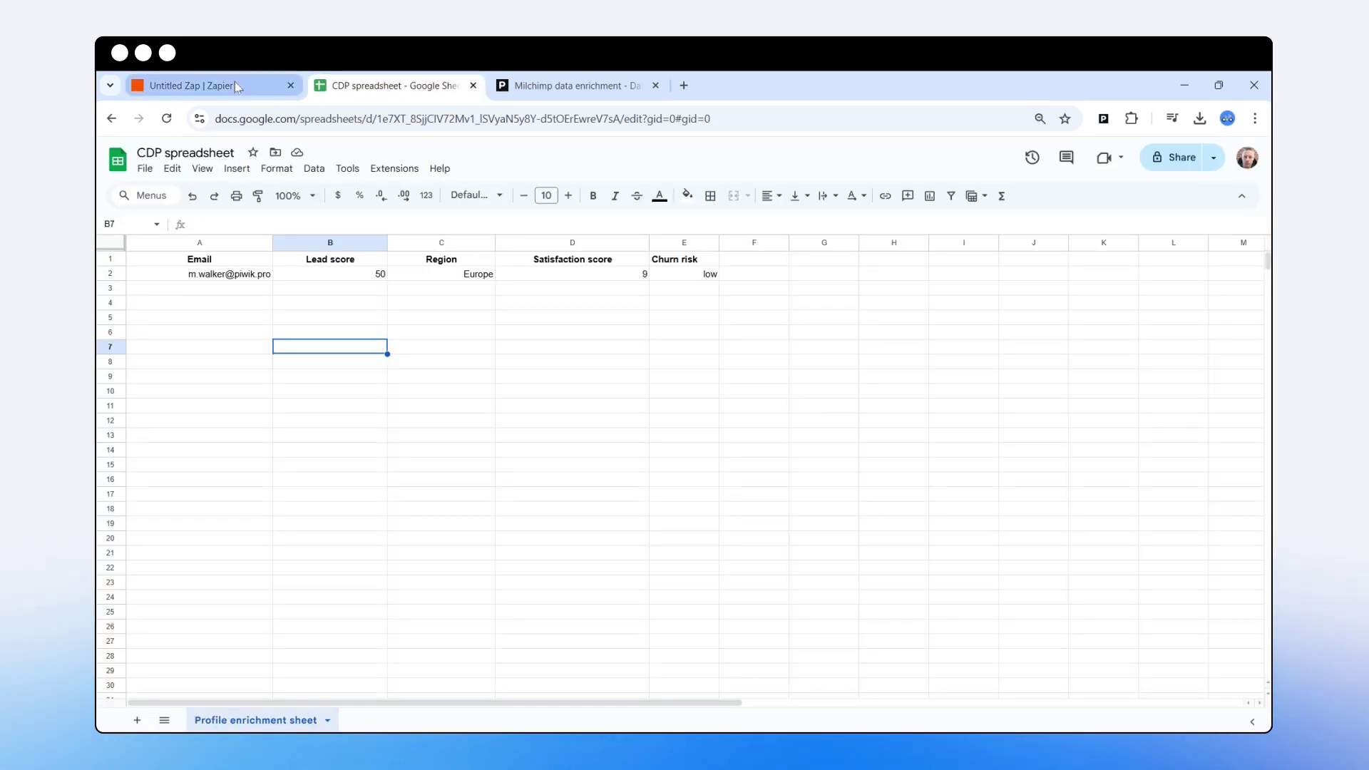
Configure the Zapier trigger to use CDP spreadsheet as the spreadsheet and Profile enrichment sheet as the worksheet.
click(191, 86)
click(1035, 472)
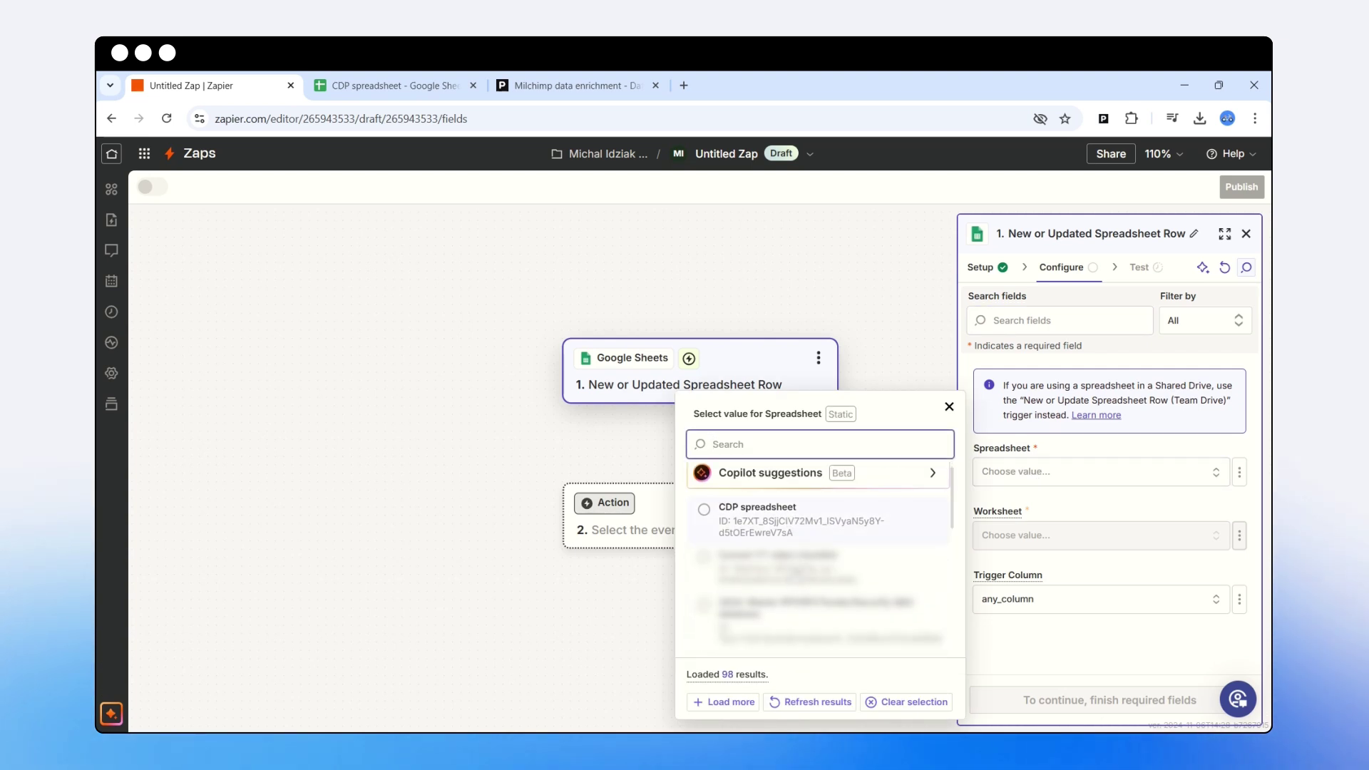
click(774, 536)
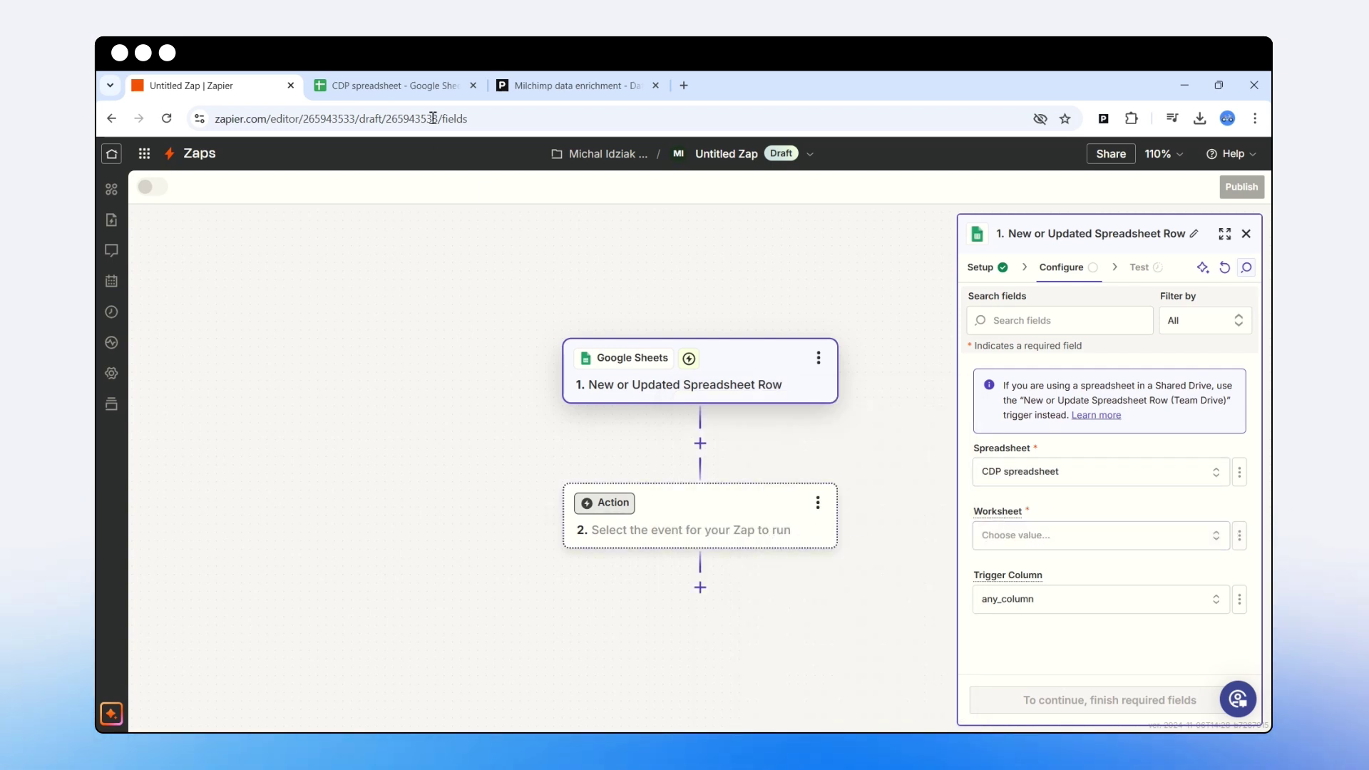
click(412, 89)
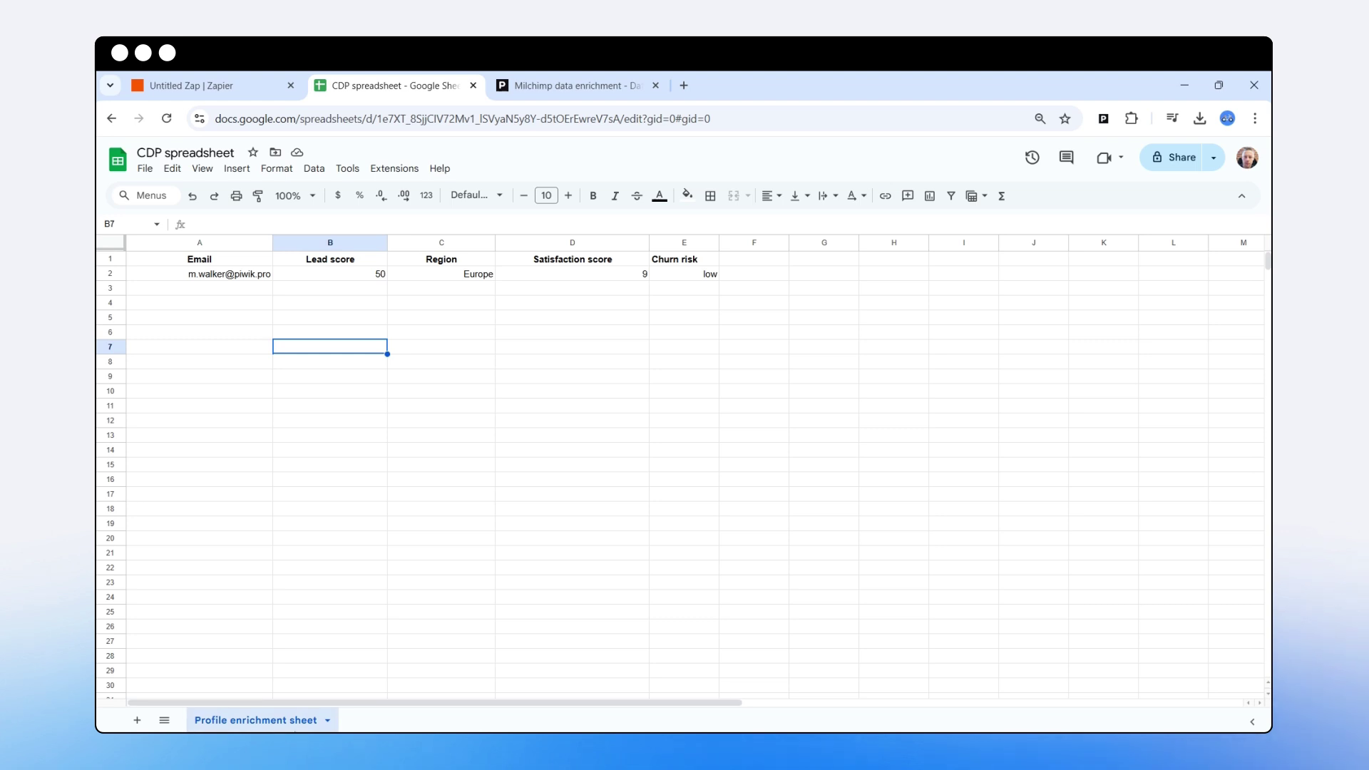
click(245, 88)
click(1039, 538)
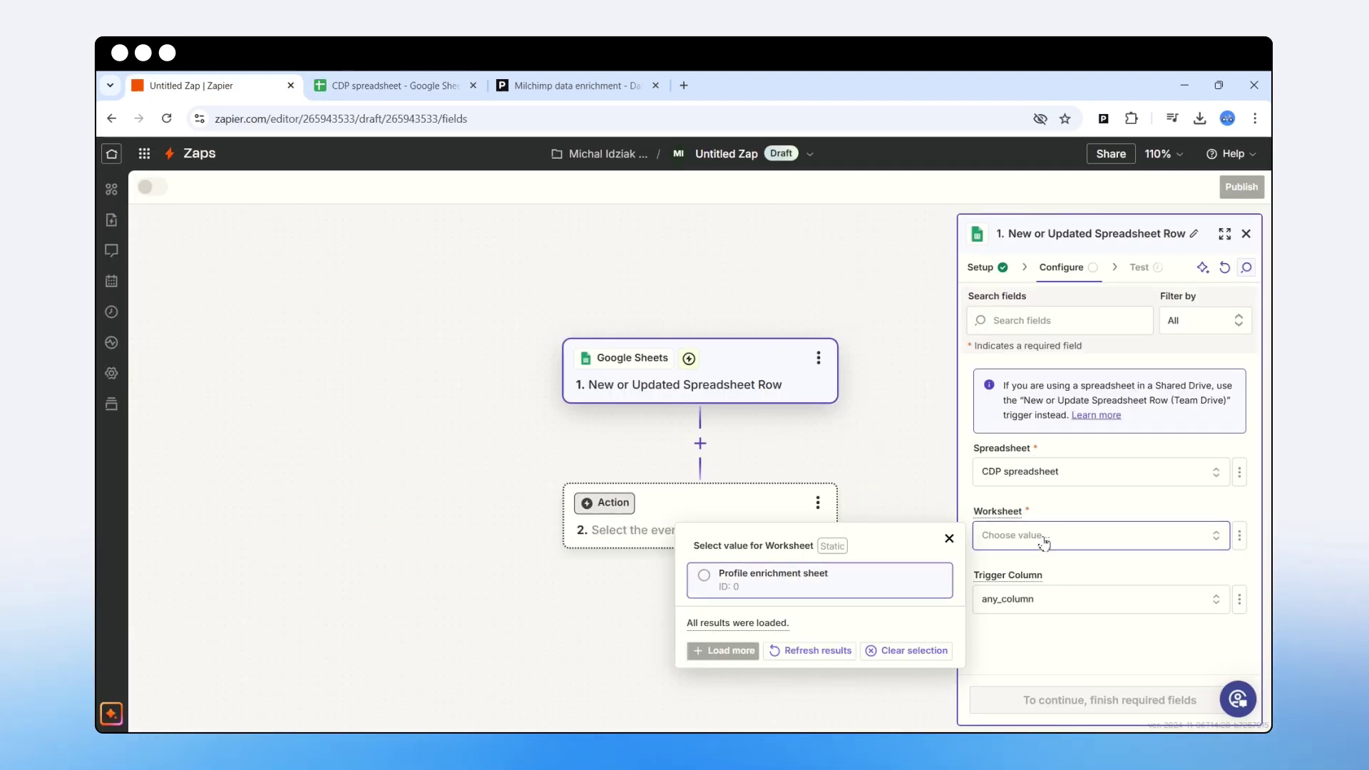
click(766, 583)
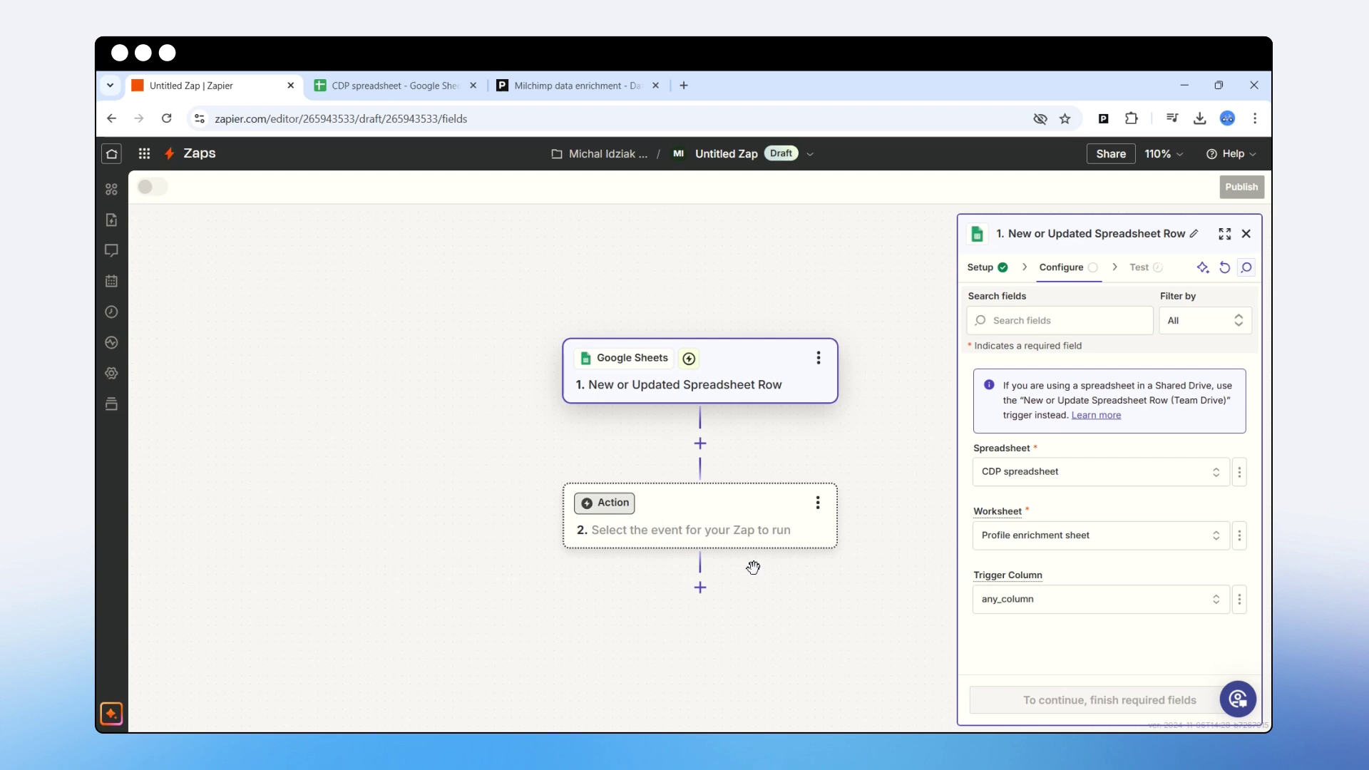
click(381, 98)
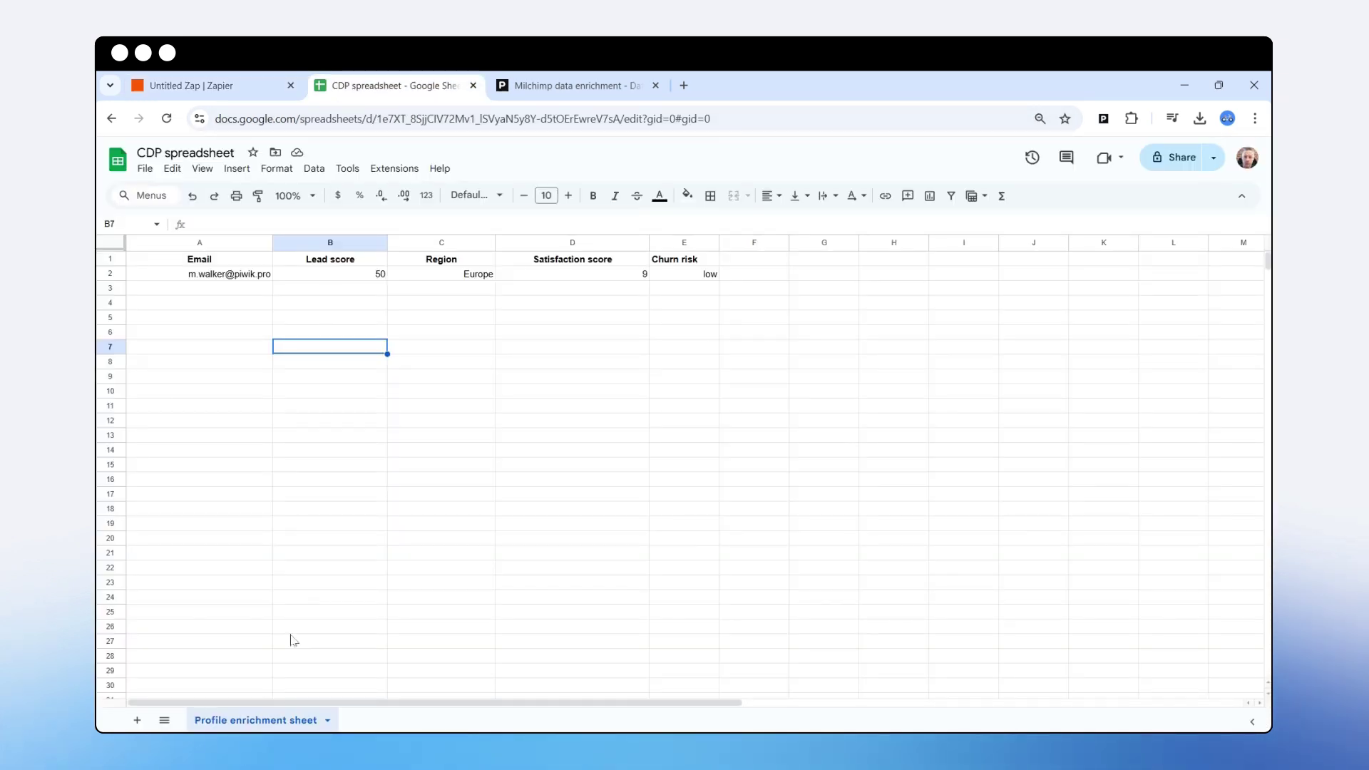
click(240, 98)
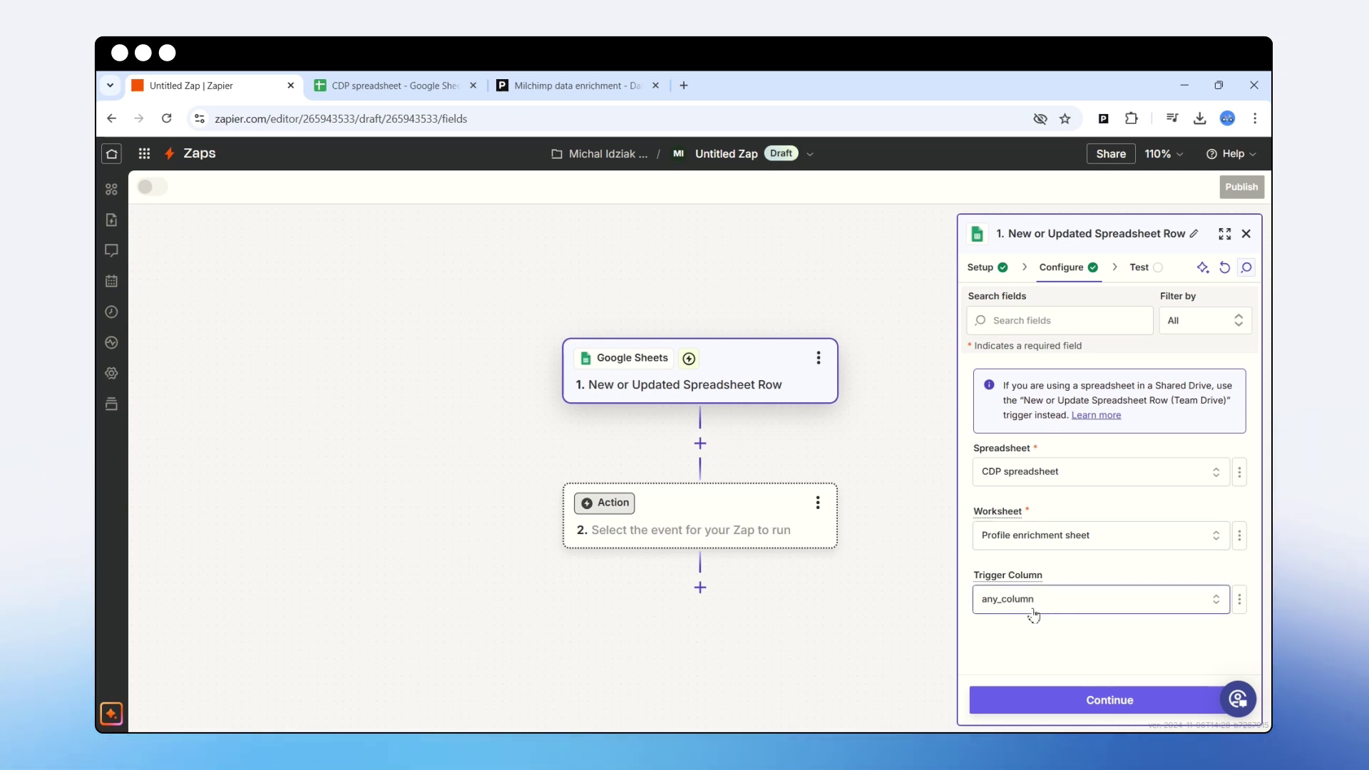
Check the trigger column options against the spreadsheet's columns, keep any_column, and continue to the trigger test.
click(1069, 602)
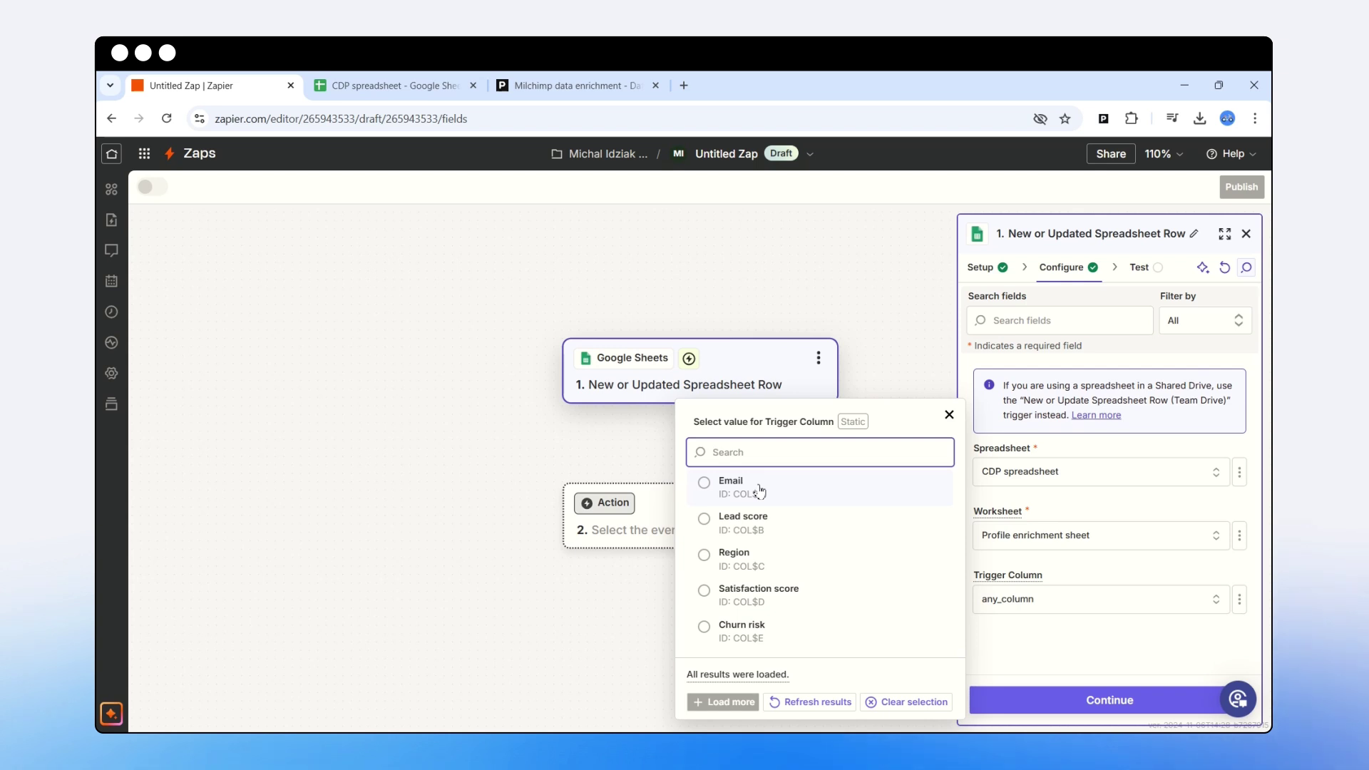
click(1071, 634)
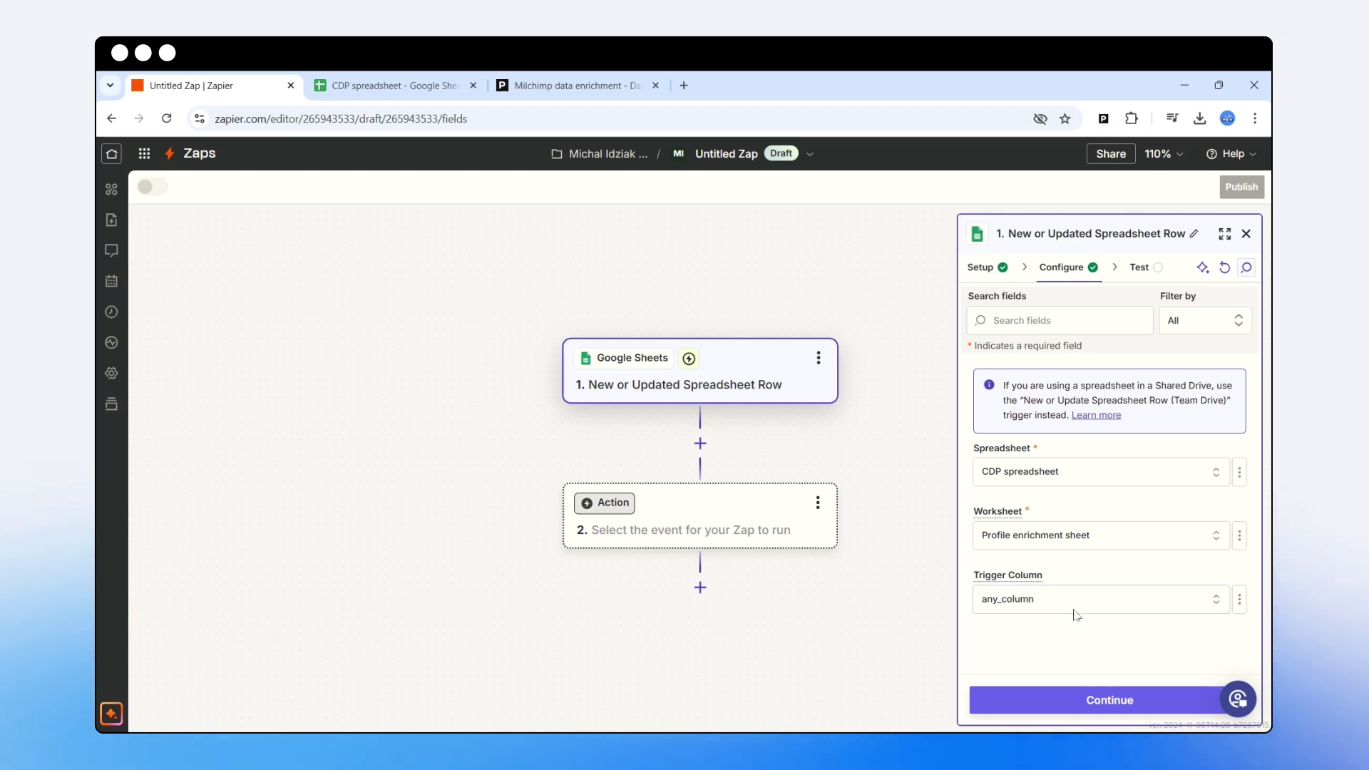
click(396, 86)
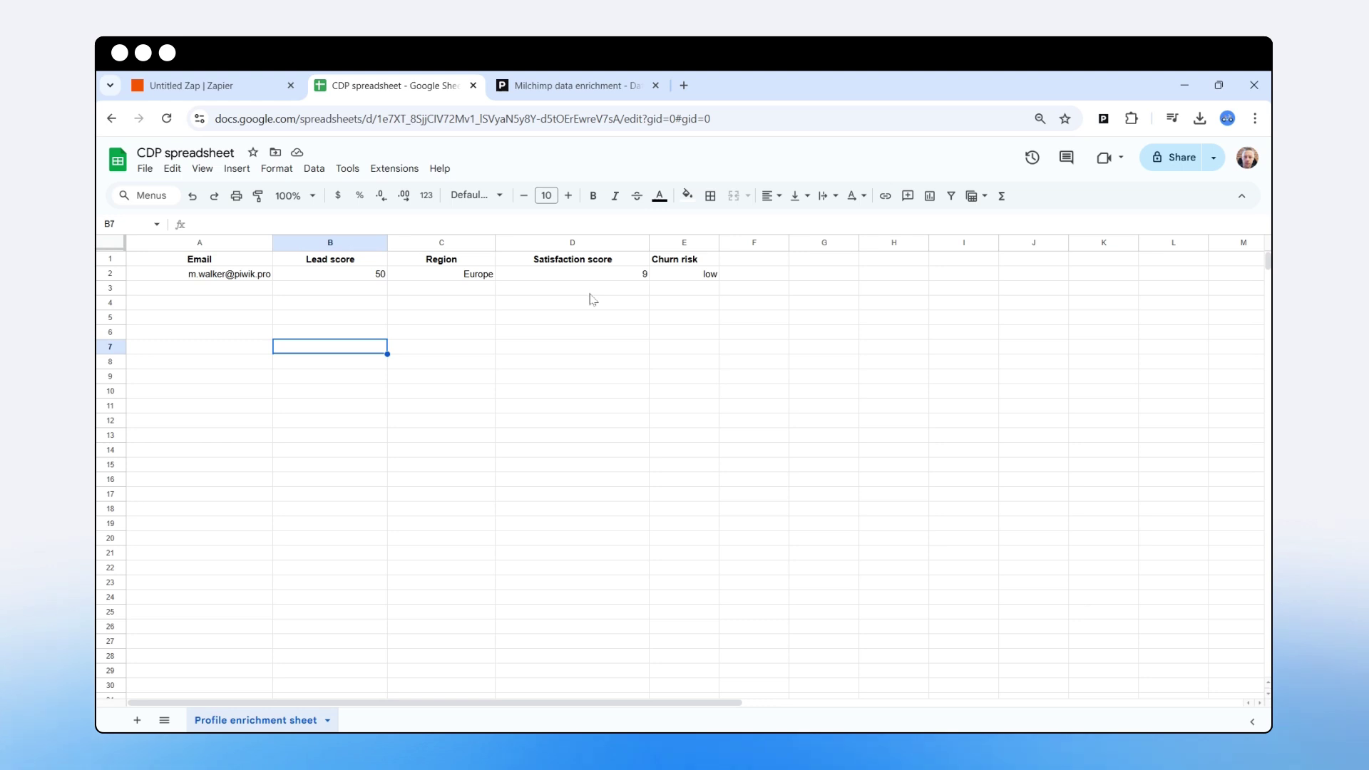
click(225, 93)
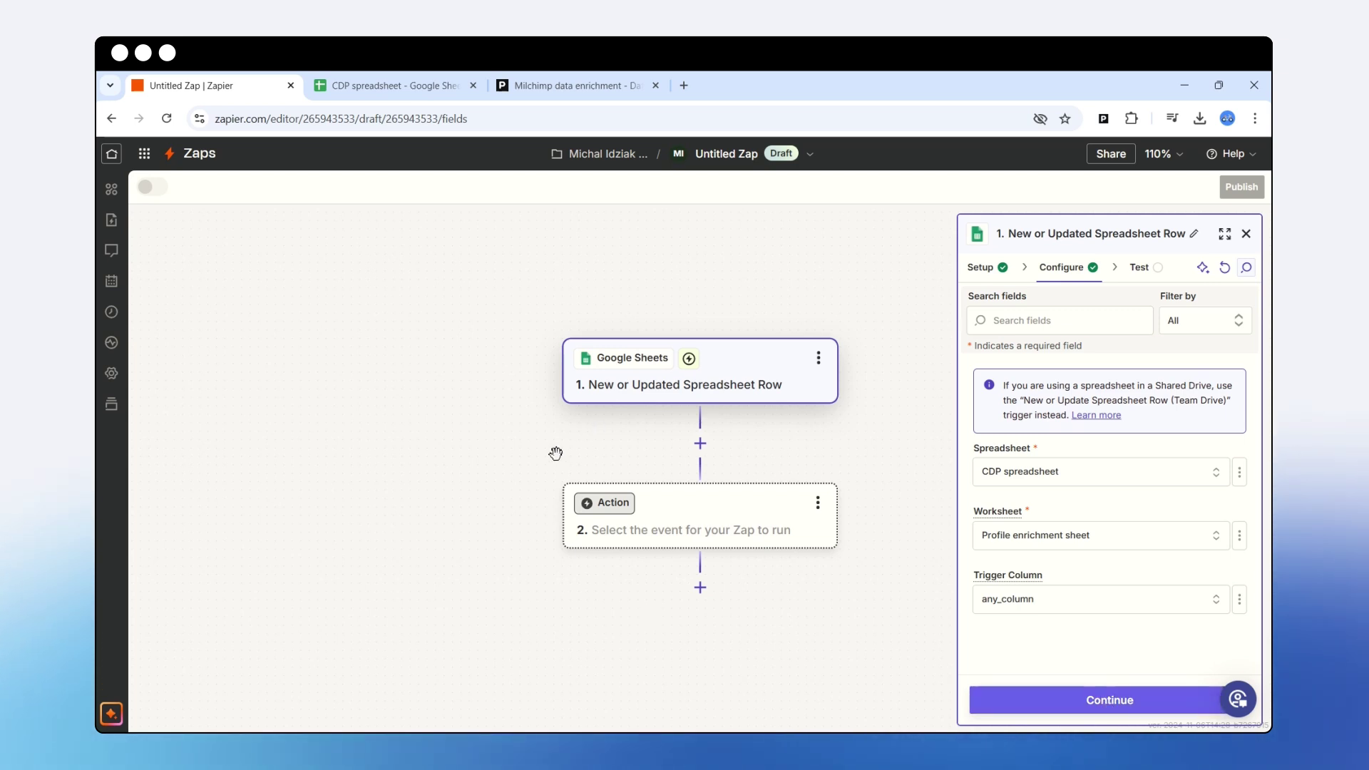
click(1110, 707)
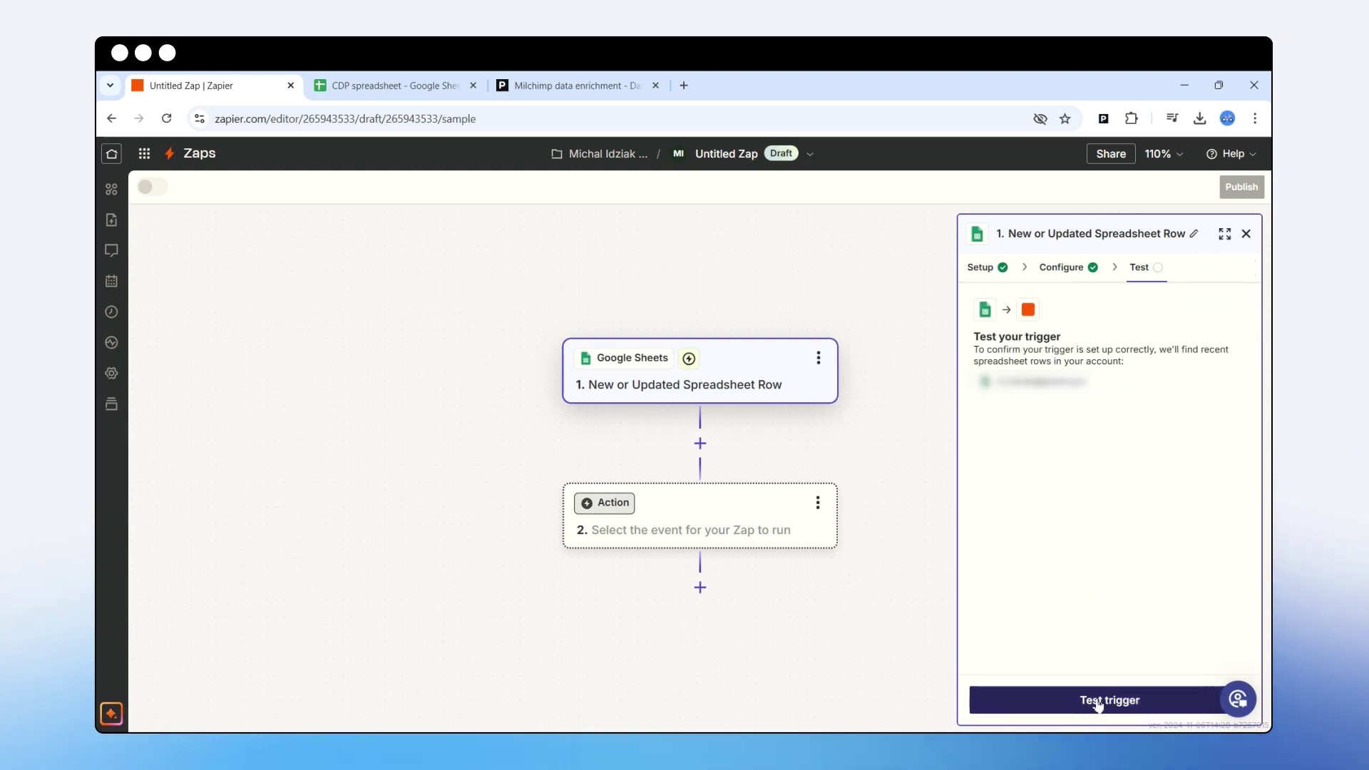
Test the Google Sheets trigger, check the Spreadsheet Row A record against the spreadsheet, and continue with that record.
click(1096, 706)
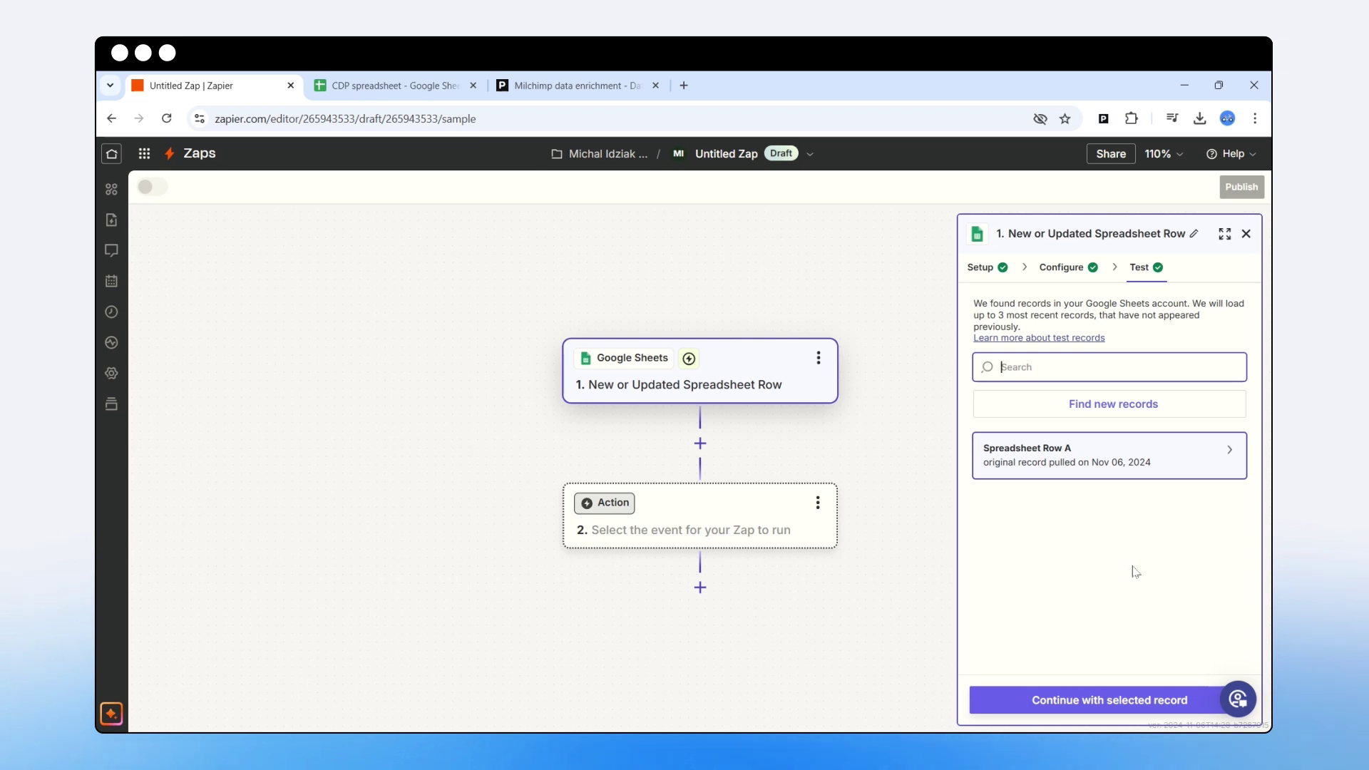
click(393, 87)
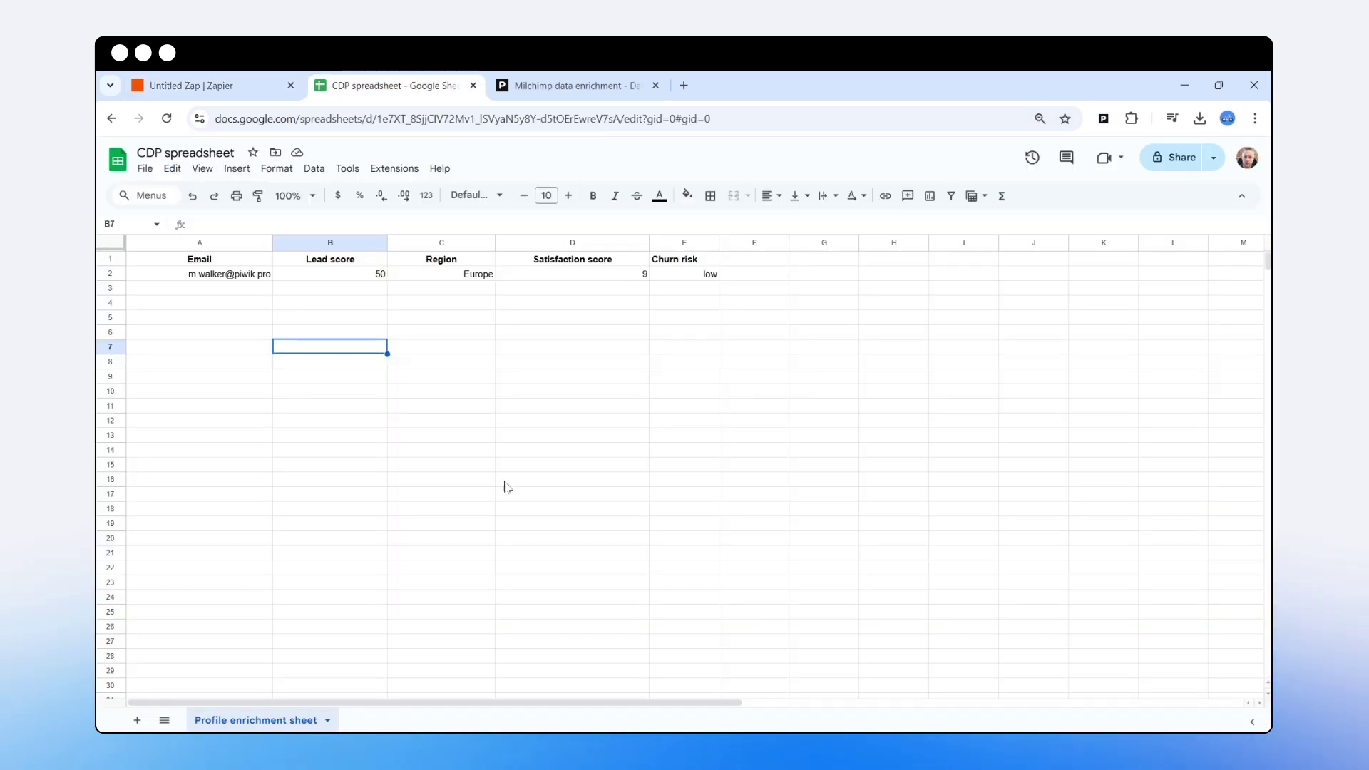
click(192, 88)
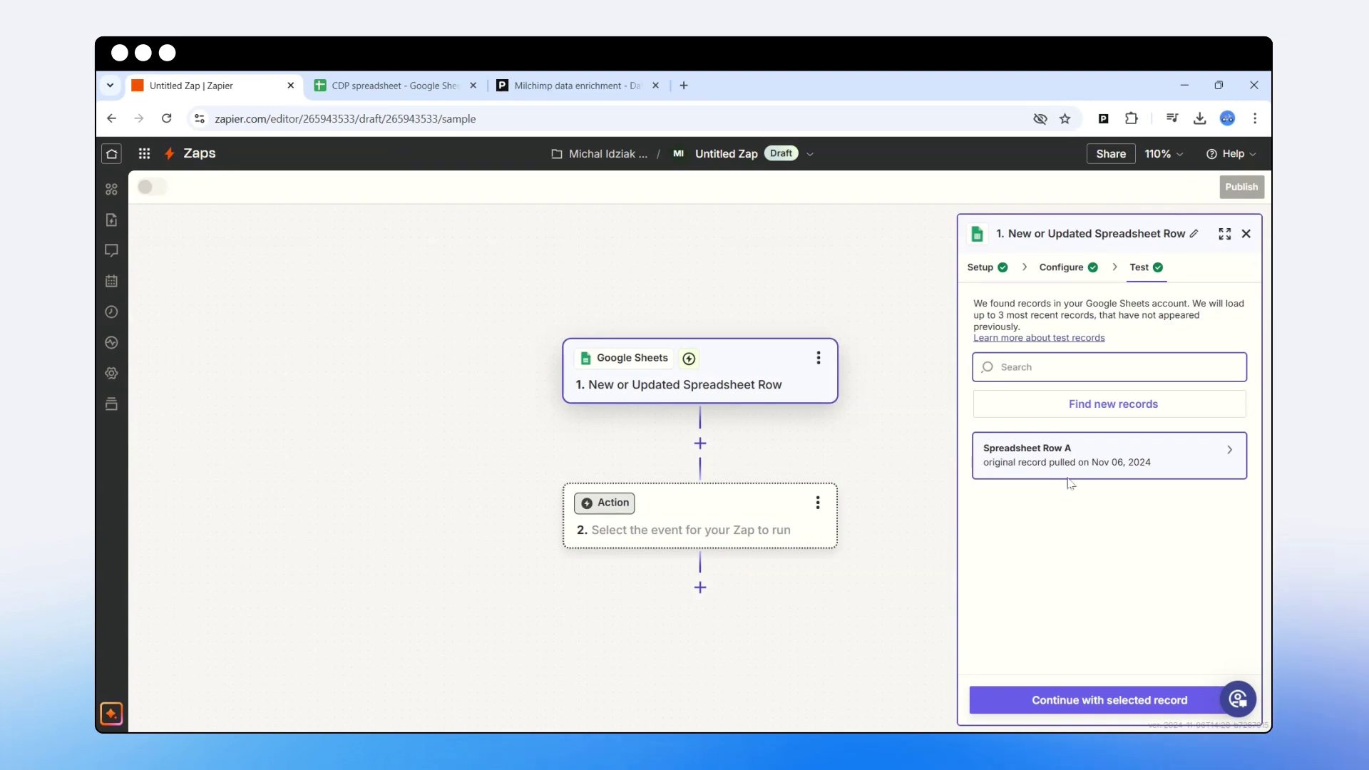
mouse_move(1075, 463)
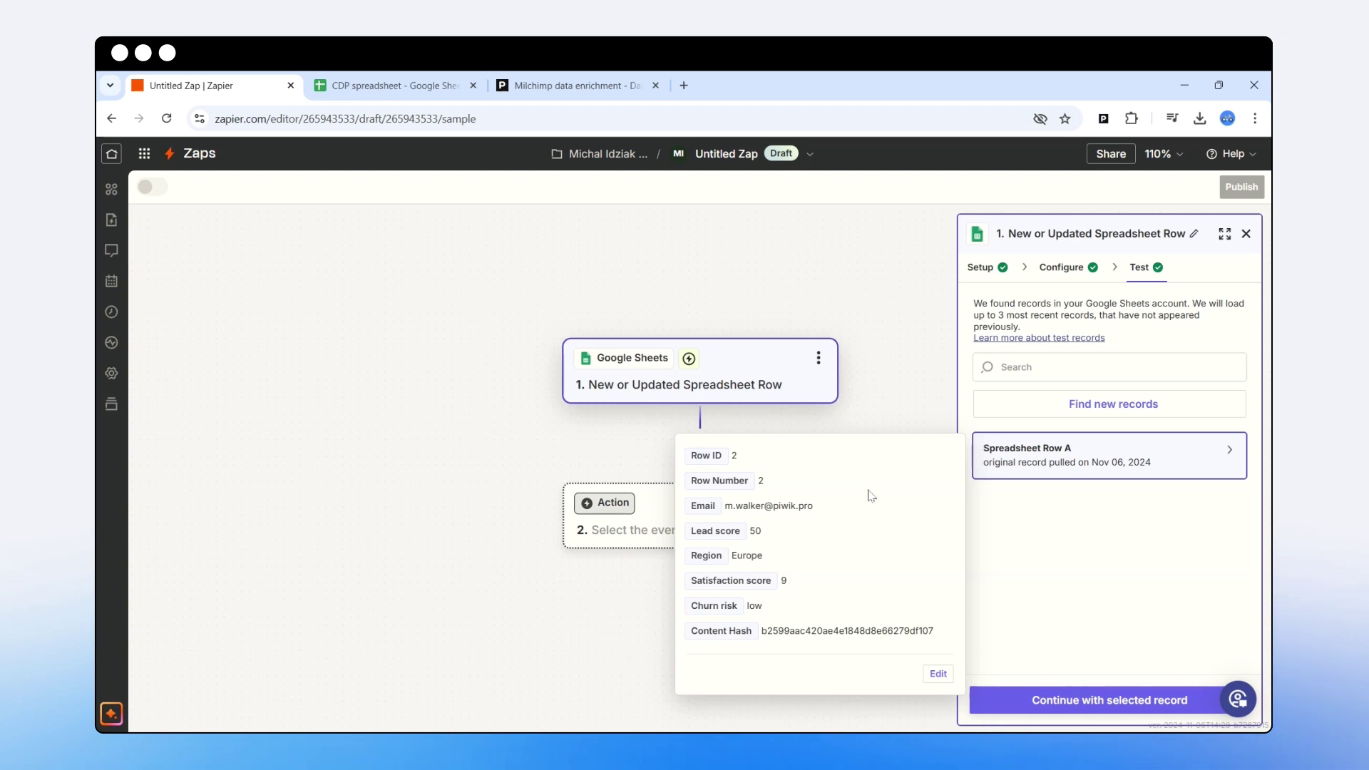
click(1080, 702)
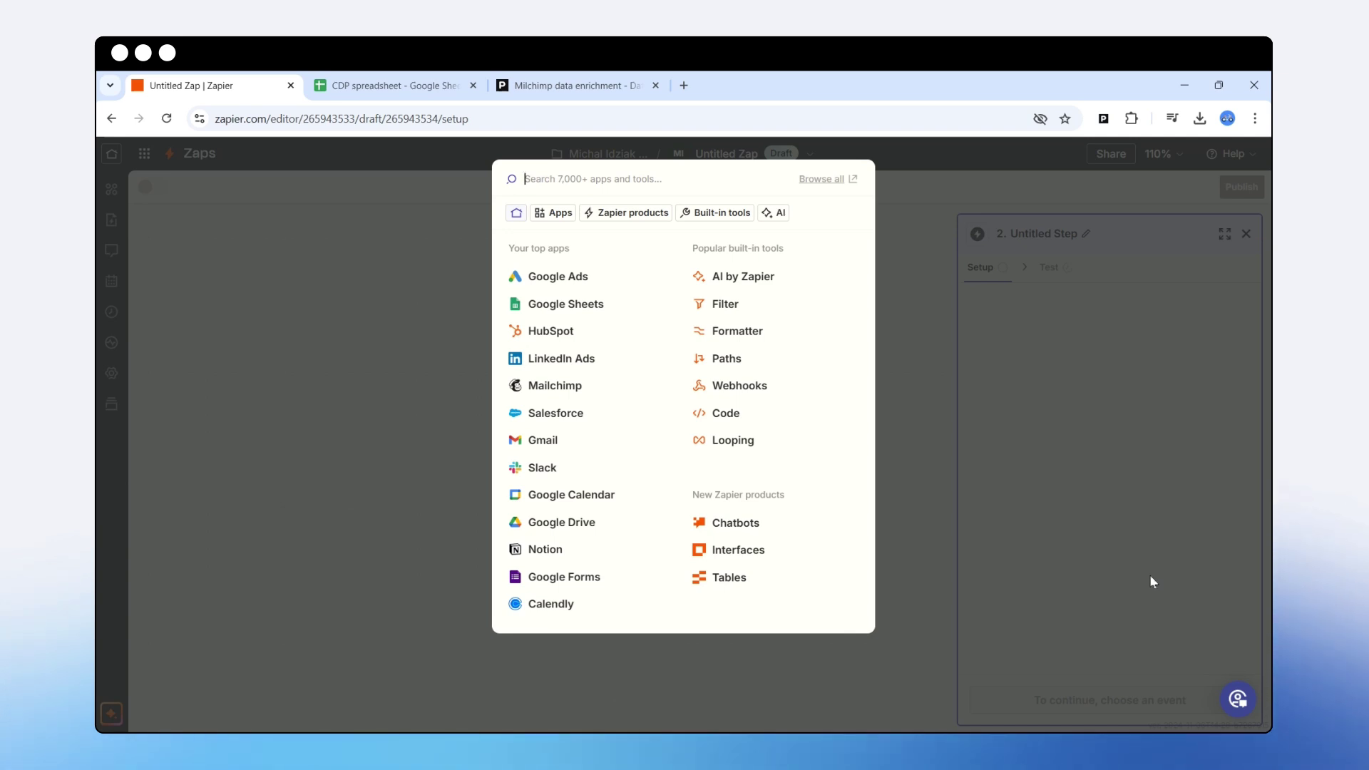
Choose Webhooks by Zapier as the Zap's action, set its event to POST, and continue to its configuration.
click(759, 393)
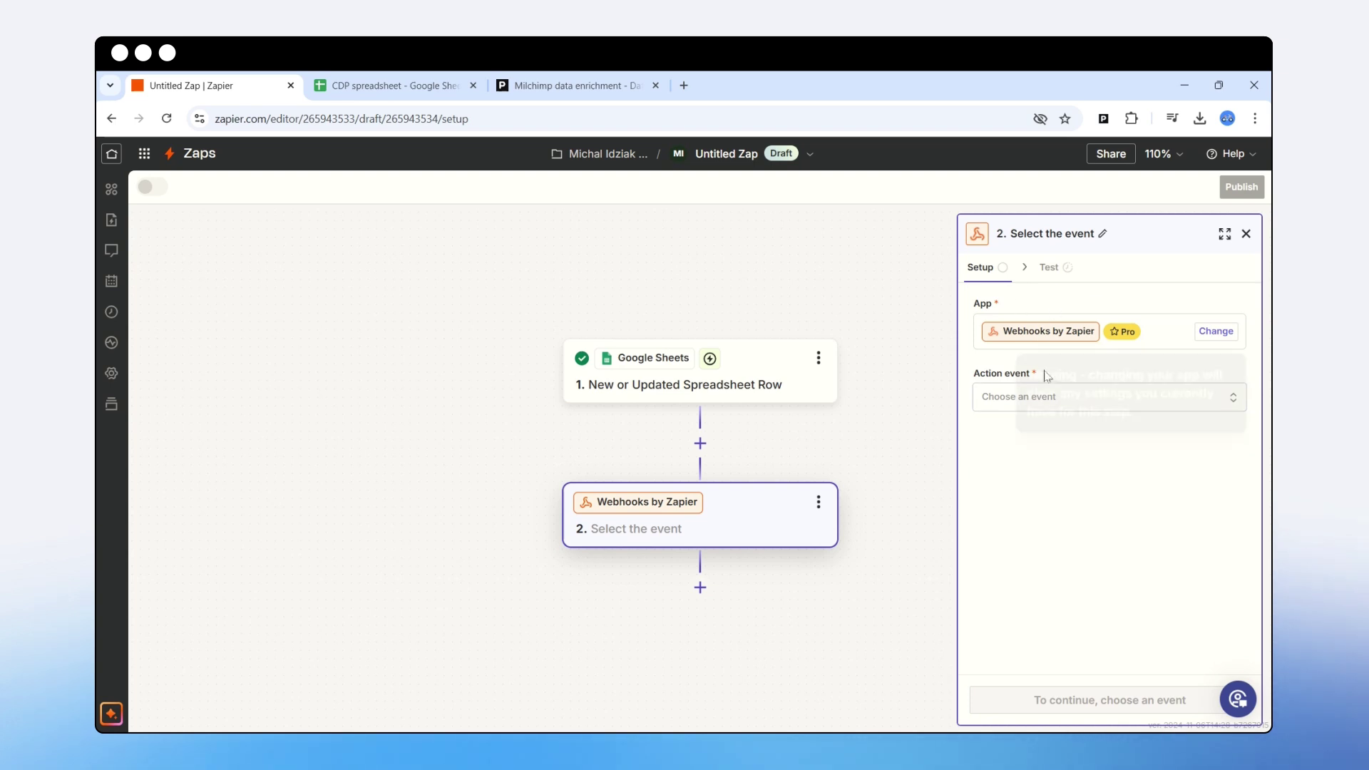
click(1028, 401)
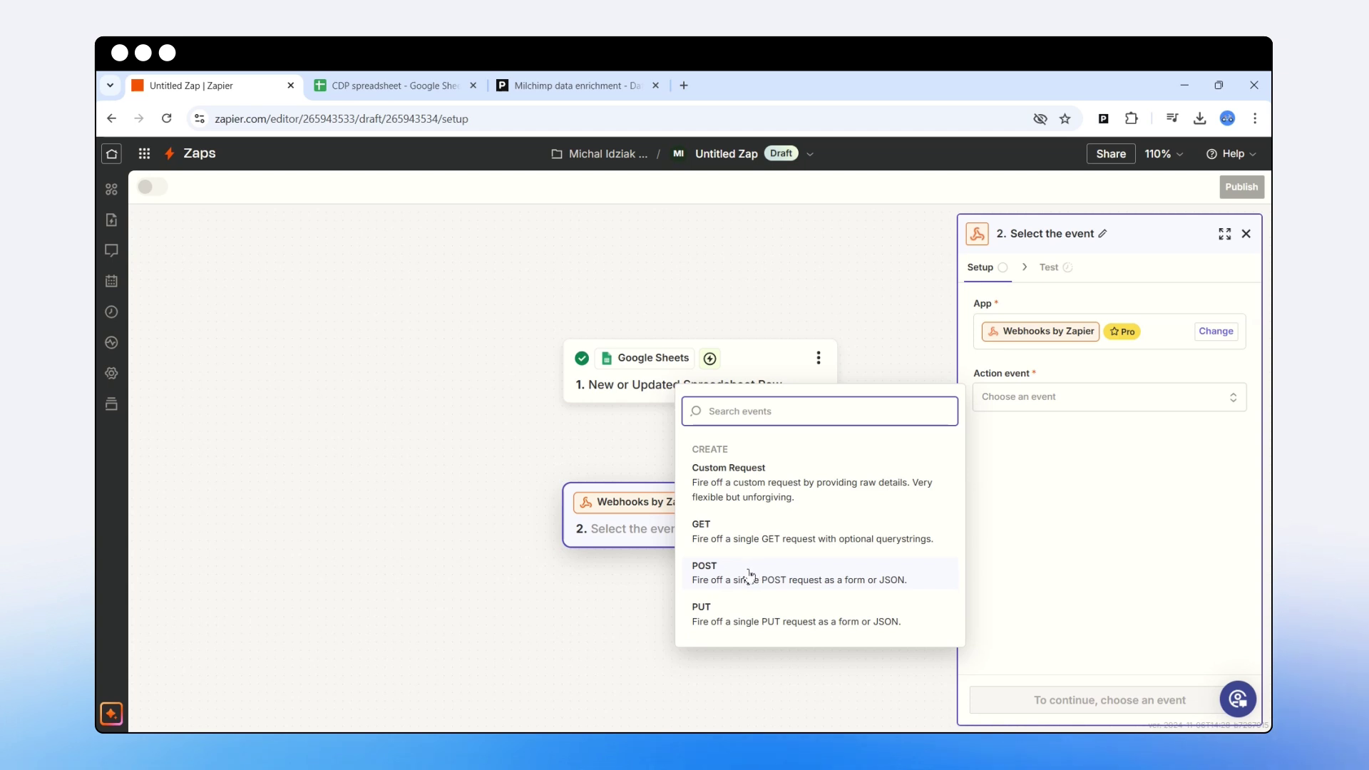
click(722, 575)
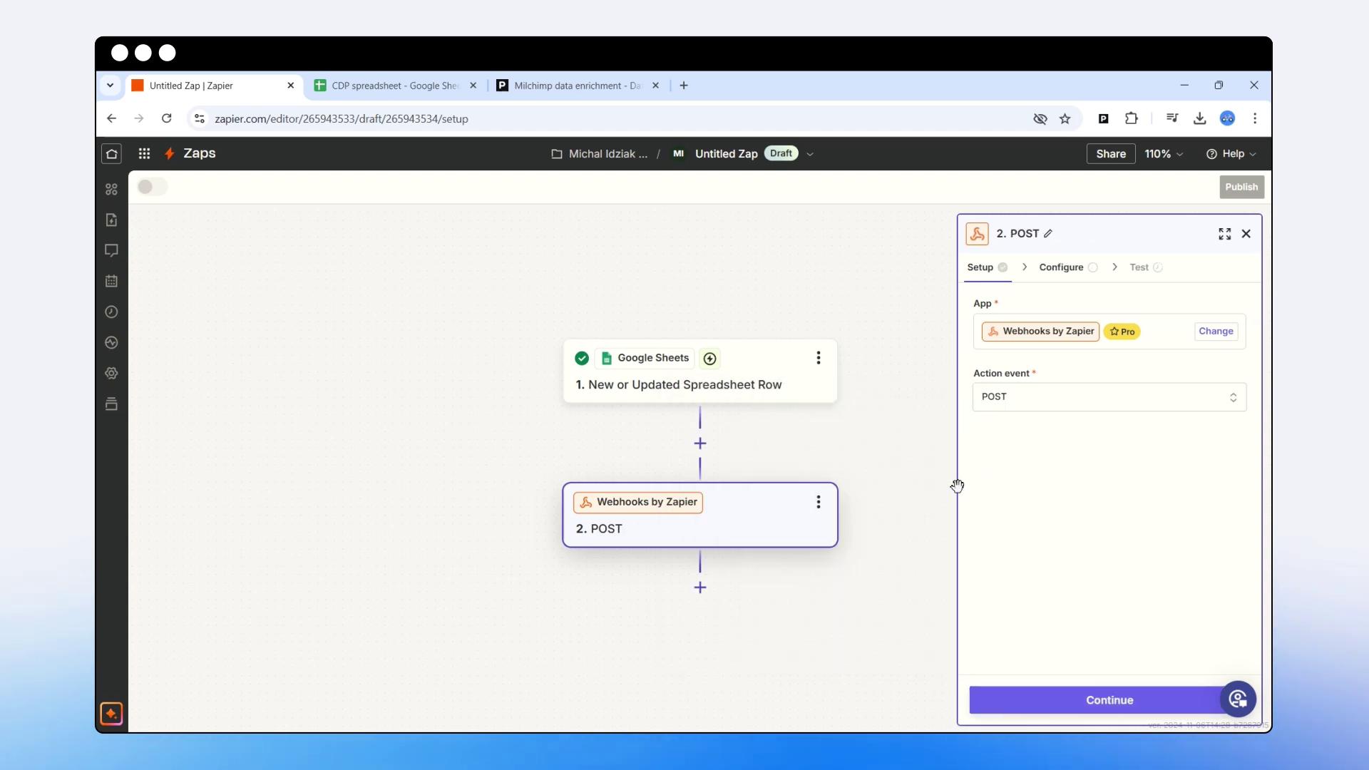
click(1105, 702)
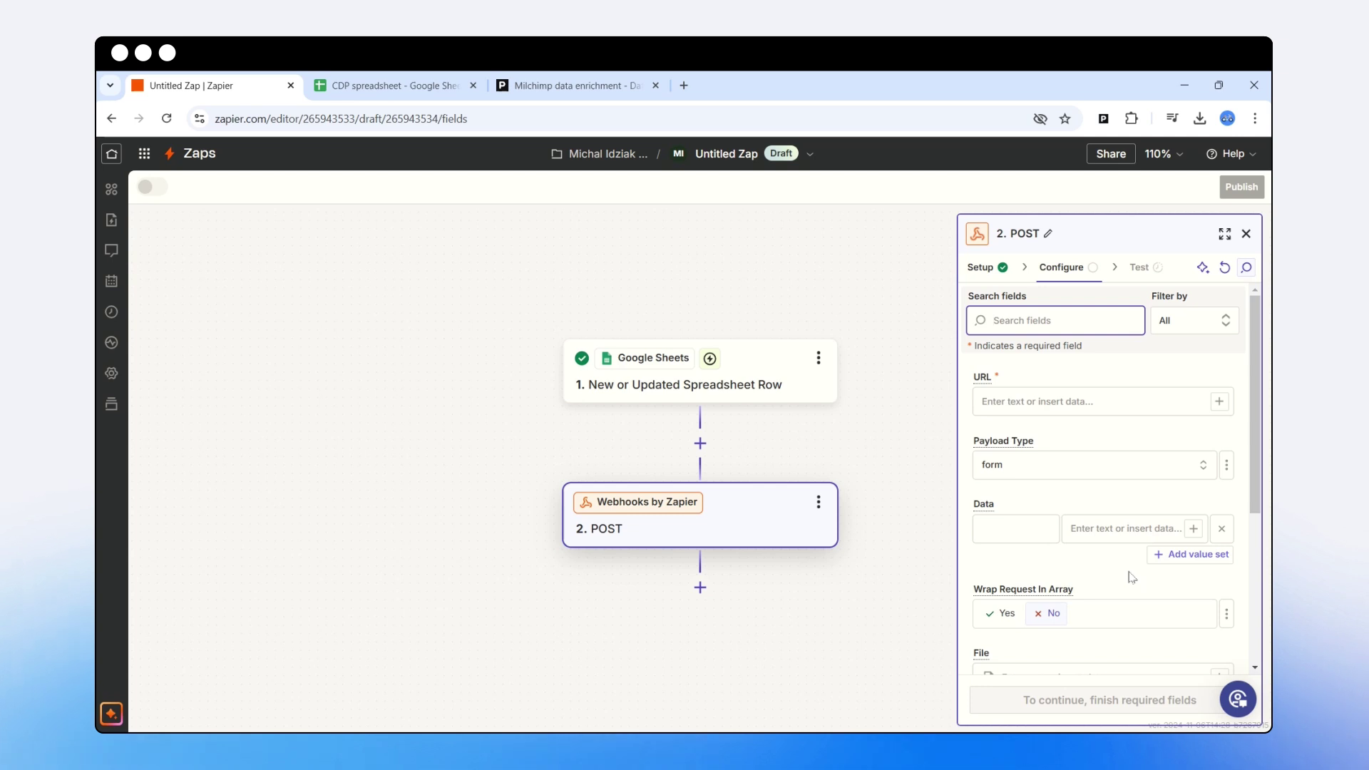
Switch to Piwik PRO and start a new incoming webhook import named Data import from Google Sheets.
scroll(1098, 427, down, 4)
scroll(1109, 544, up, 2)
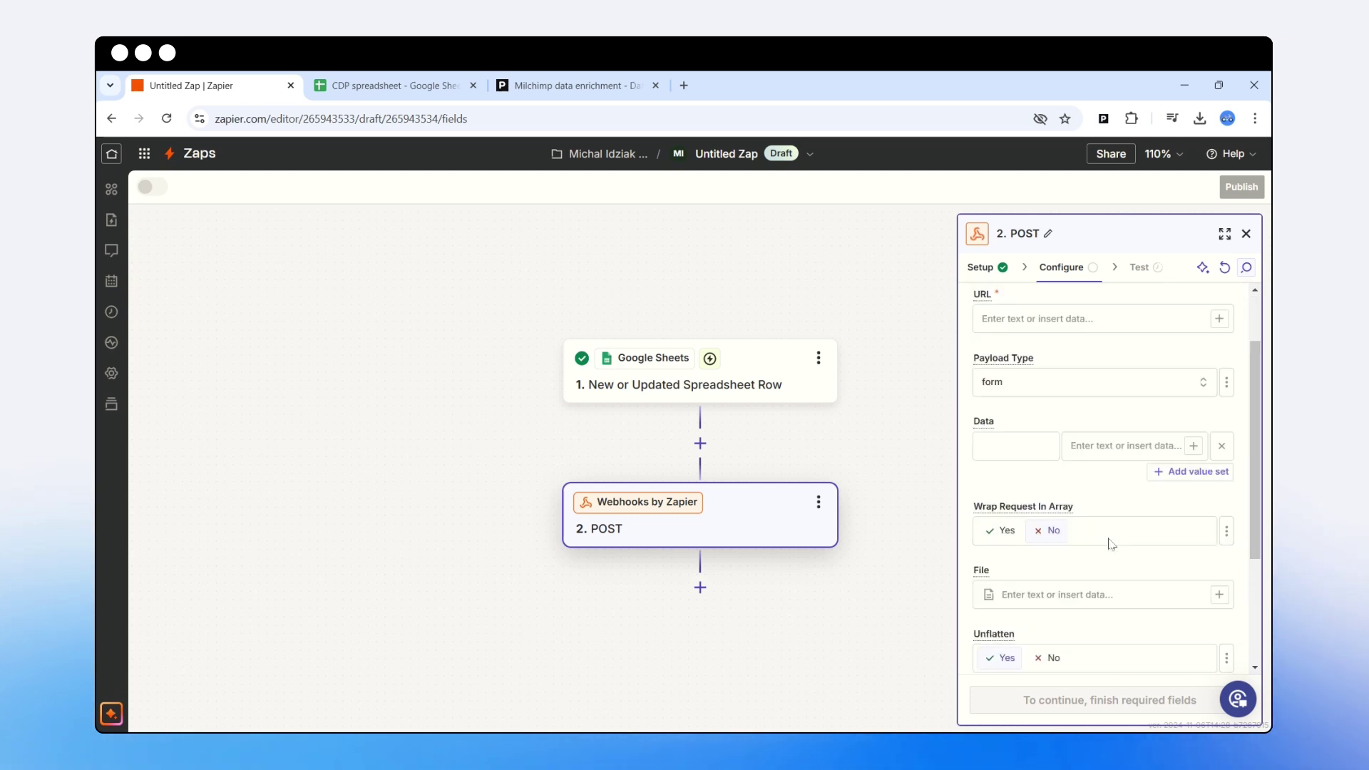
scroll(1109, 544, up, 1)
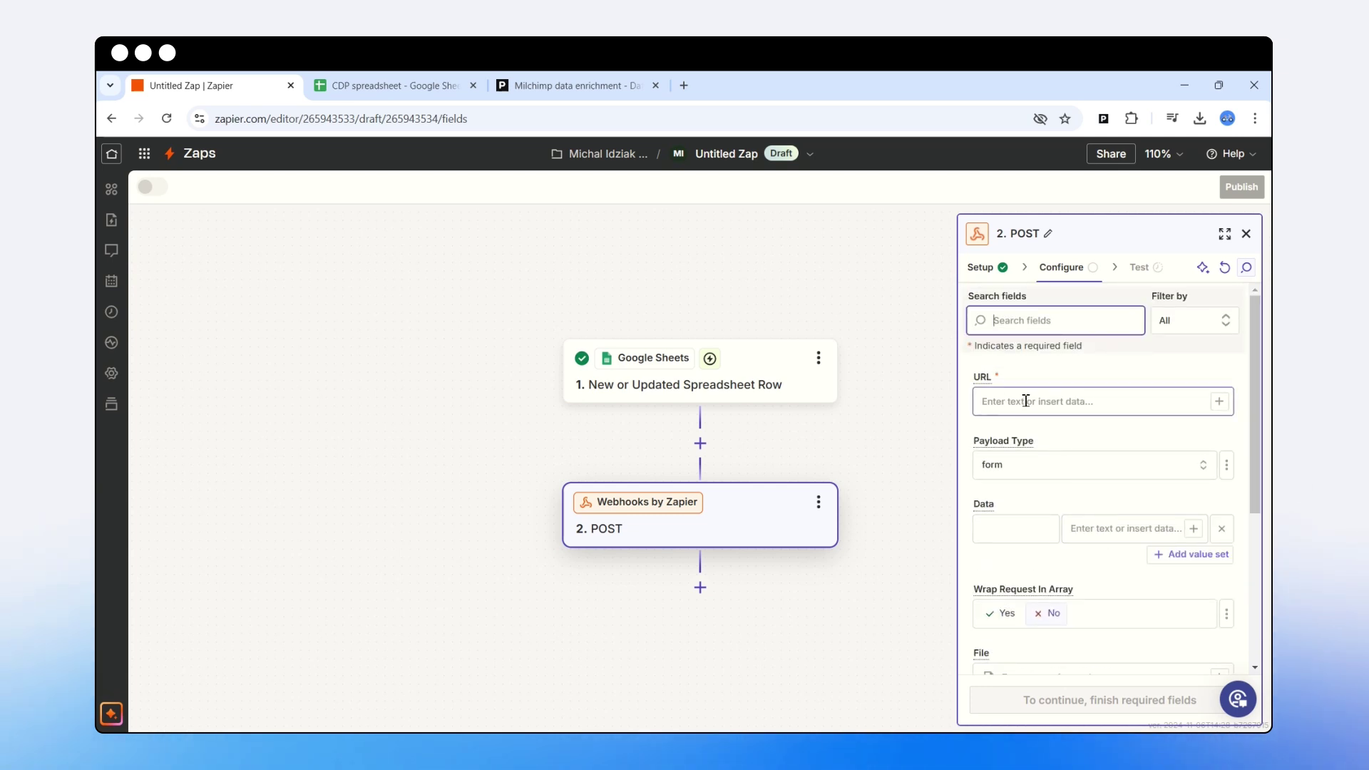
click(564, 86)
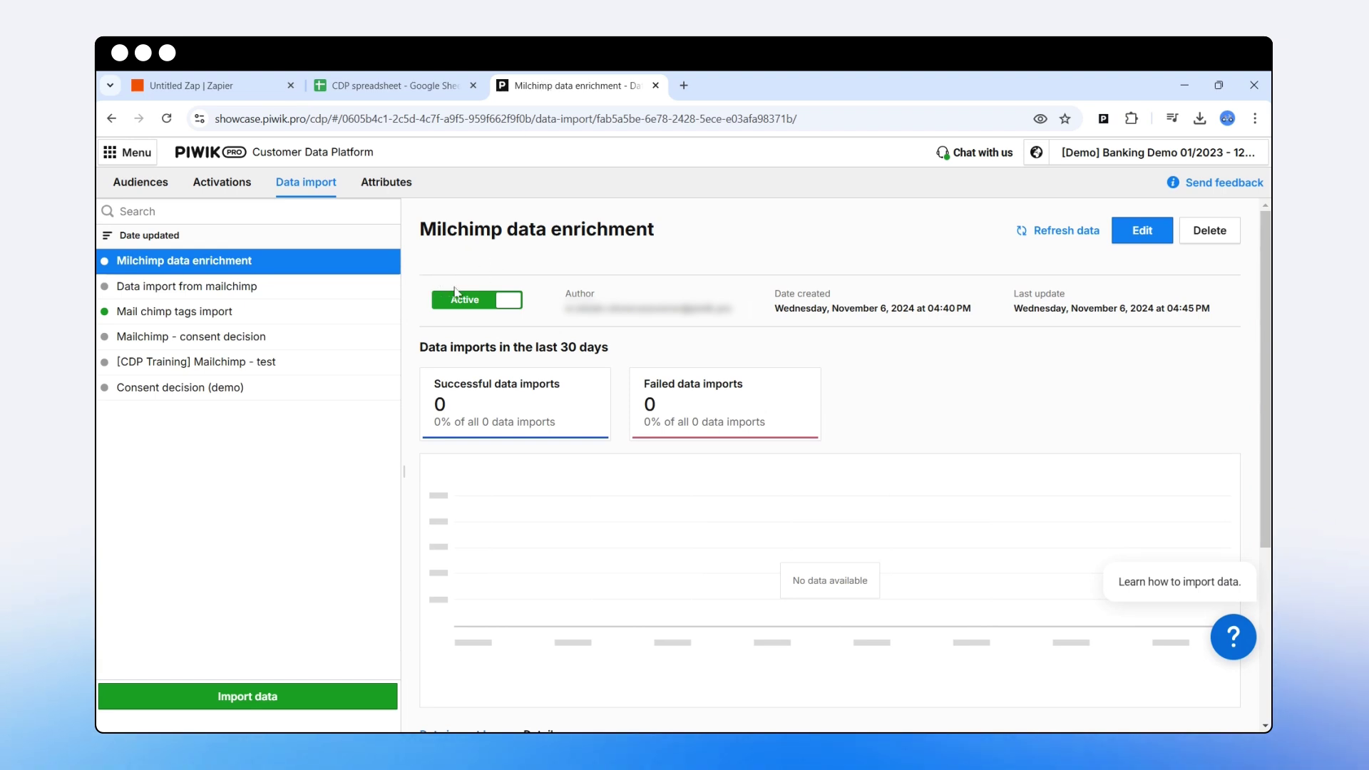
click(243, 702)
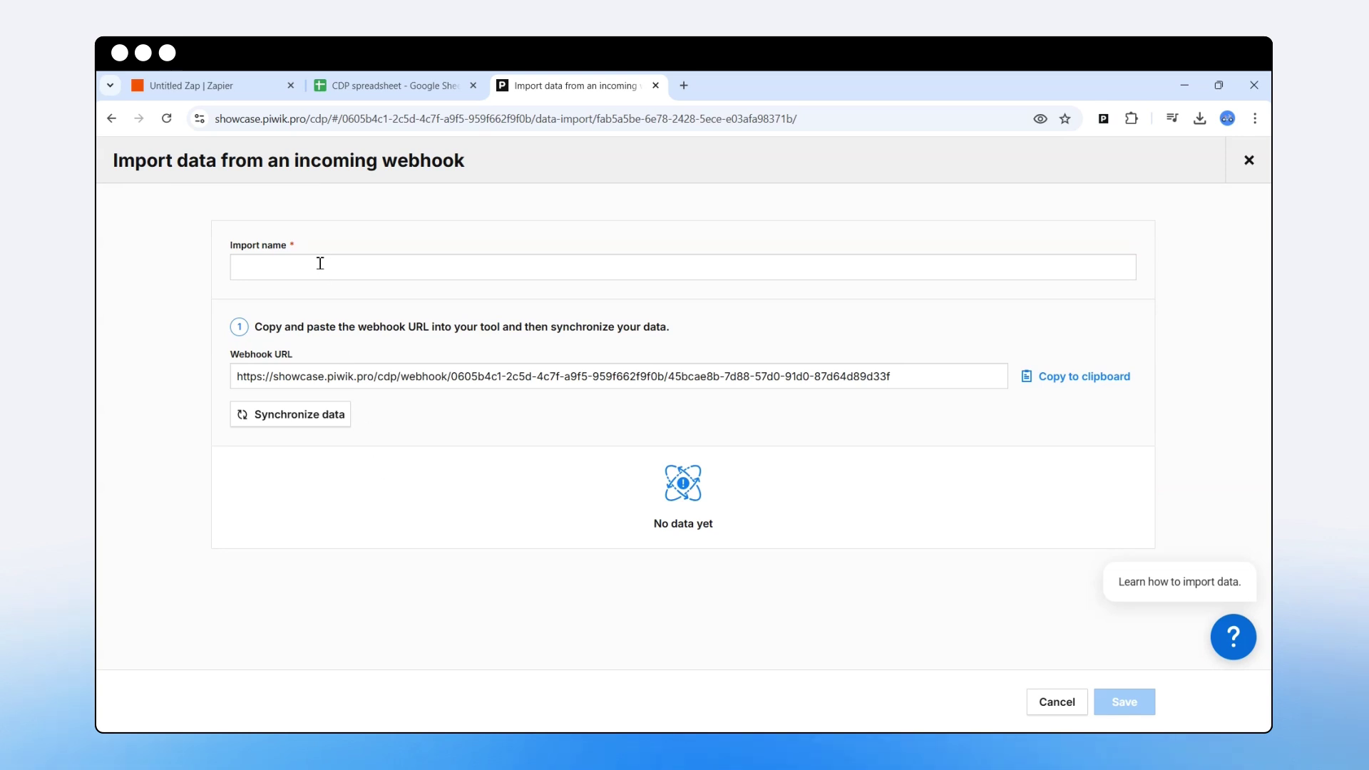
click(321, 263)
text(Data import from Google Sheets)
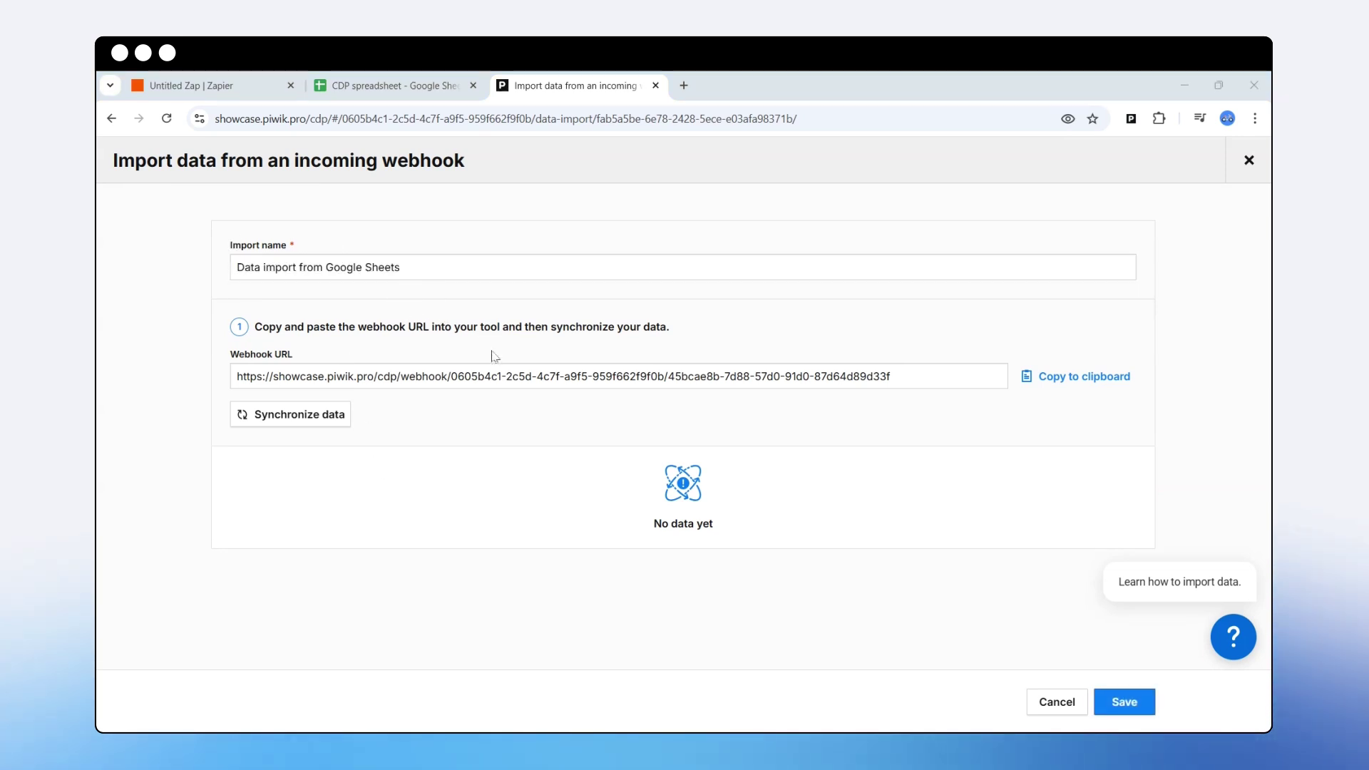
Copy the import's webhook URL and paste it as the URL of the POST action in Zapier.
click(1062, 378)
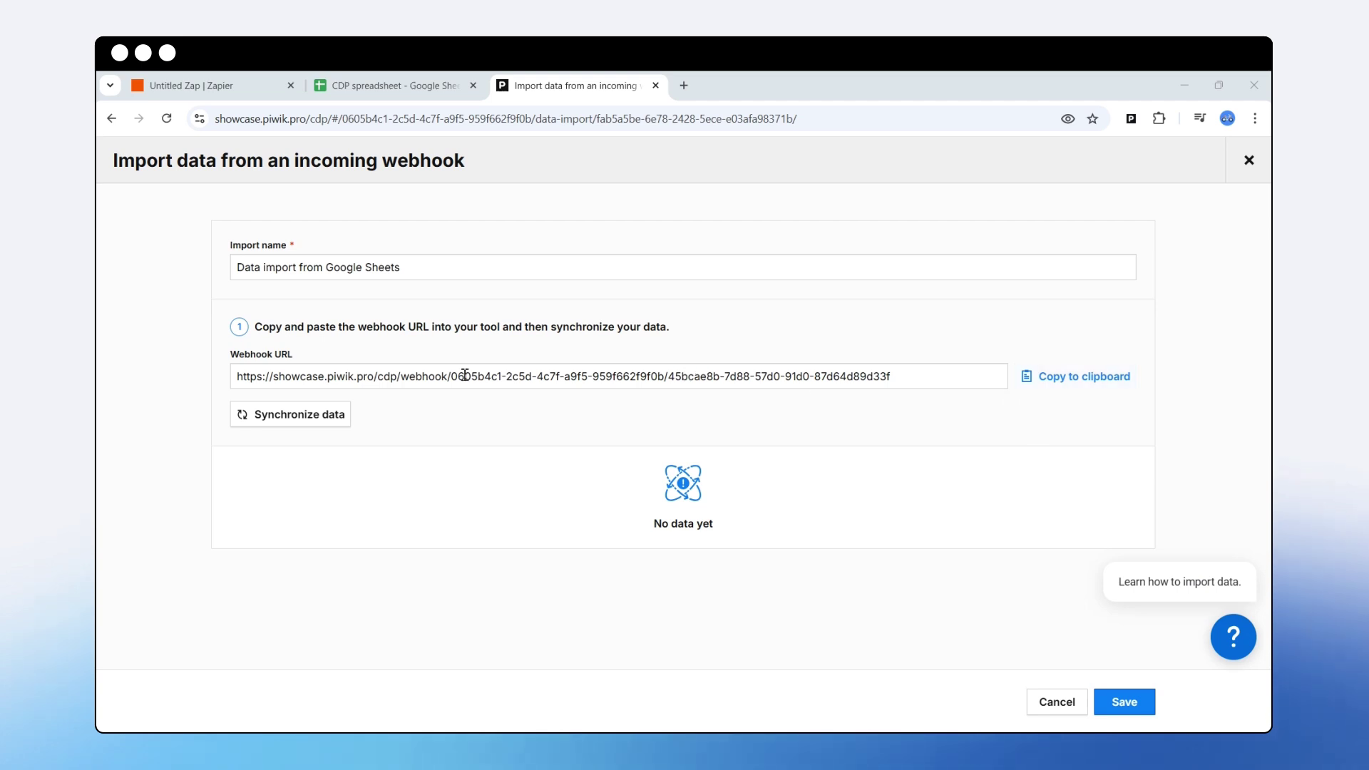
click(1080, 378)
click(193, 86)
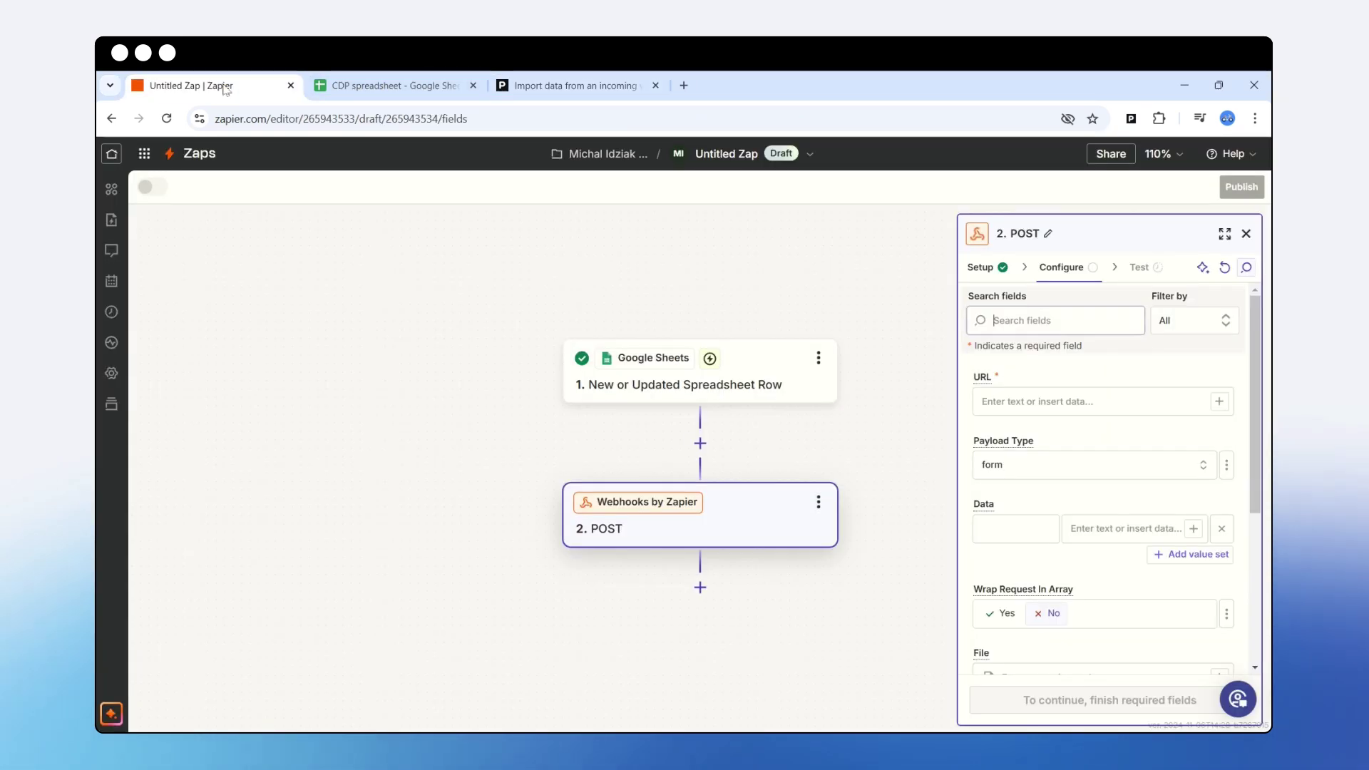
click(1021, 402)
right_click(1020, 402)
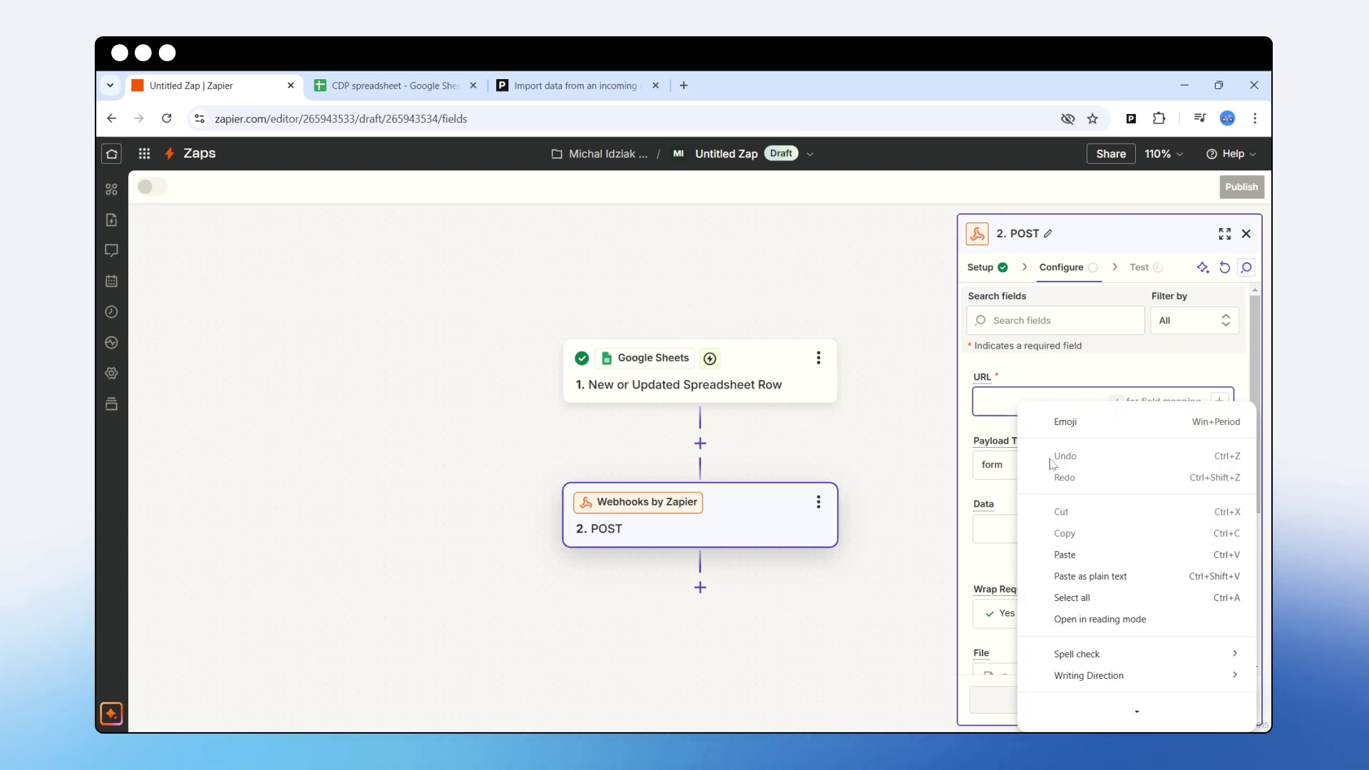
click(1027, 553)
Set the POST action's payload type to json.
scroll(1024, 383, down, 1)
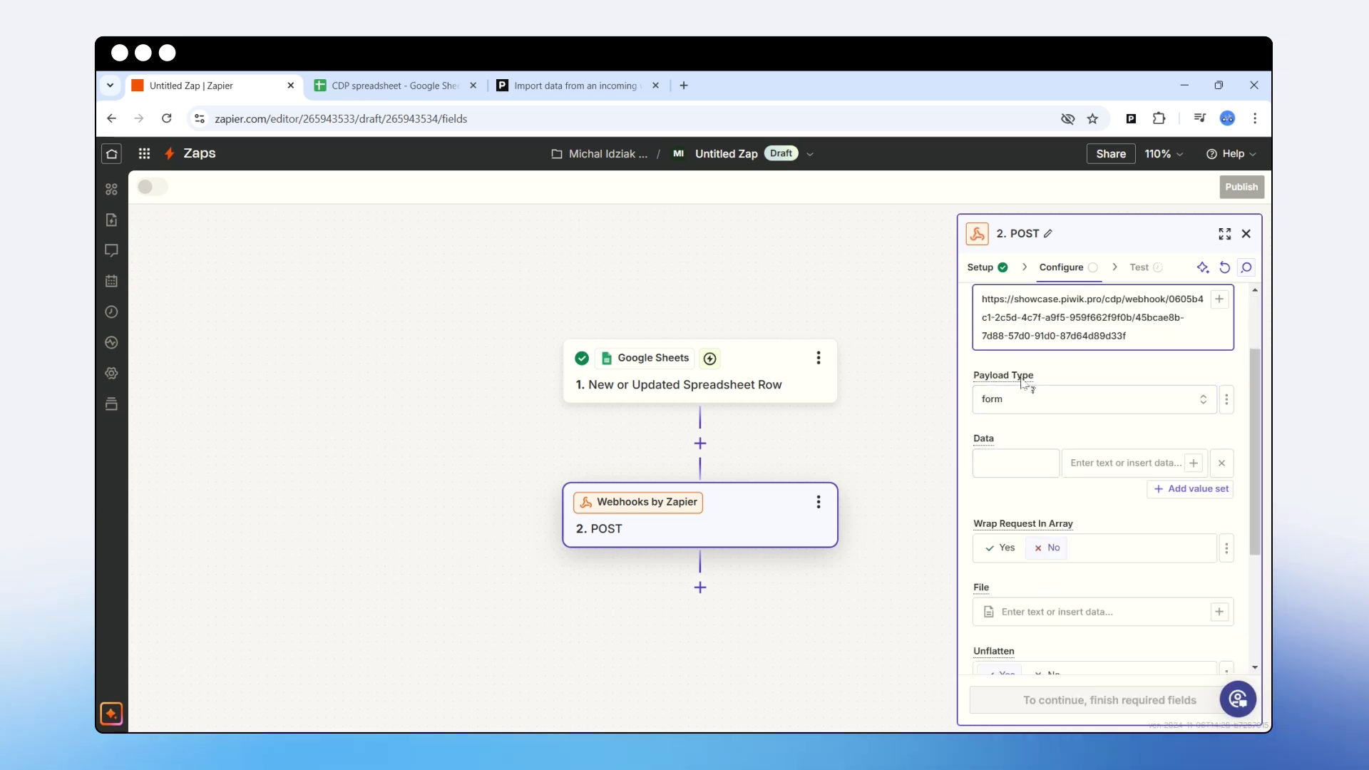
click(1027, 403)
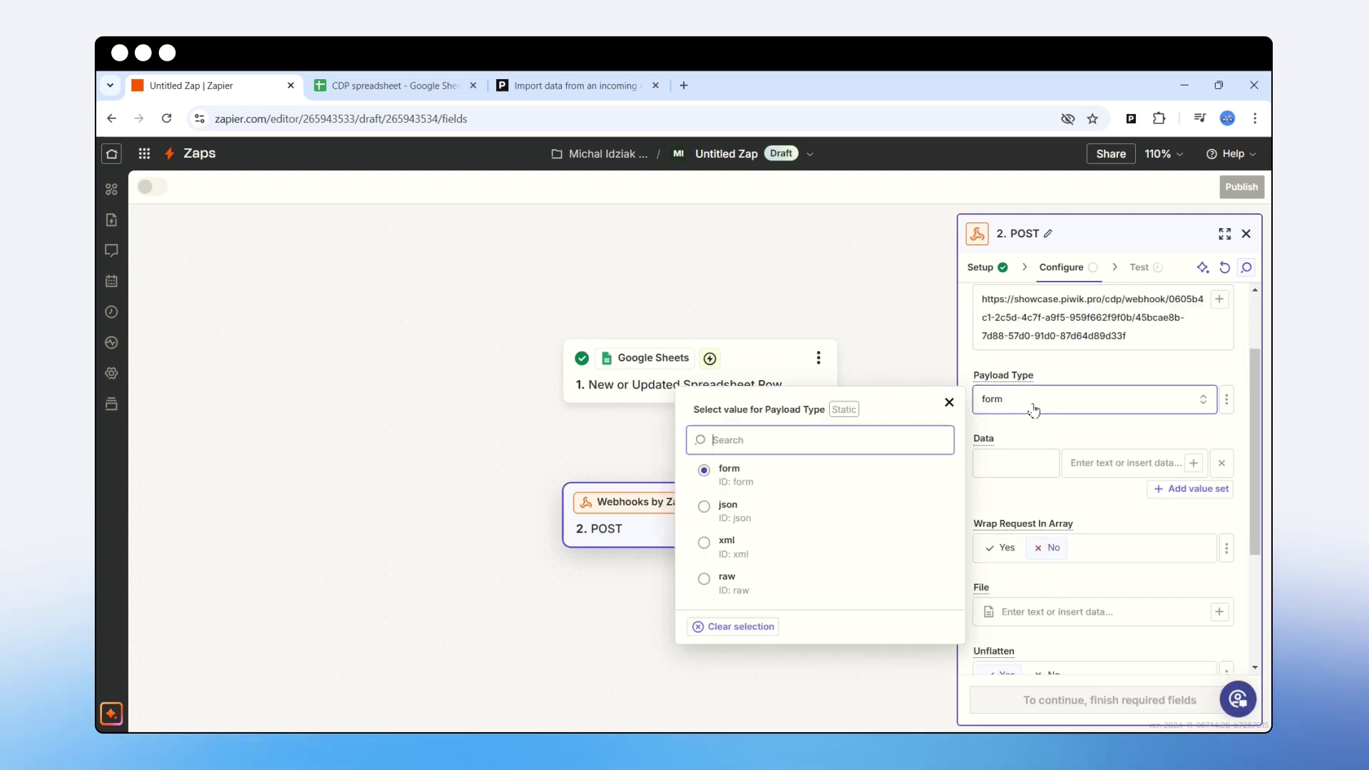
click(728, 509)
click(570, 86)
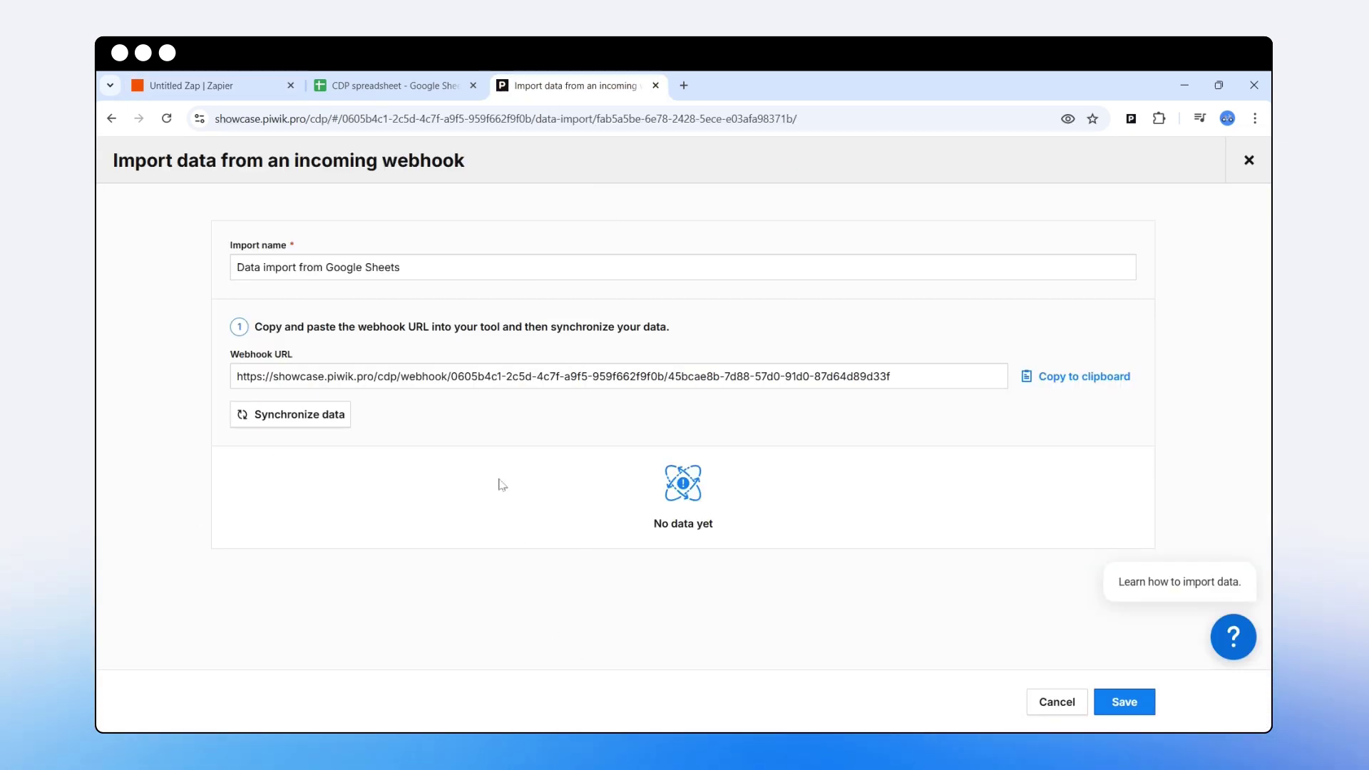
click(219, 86)
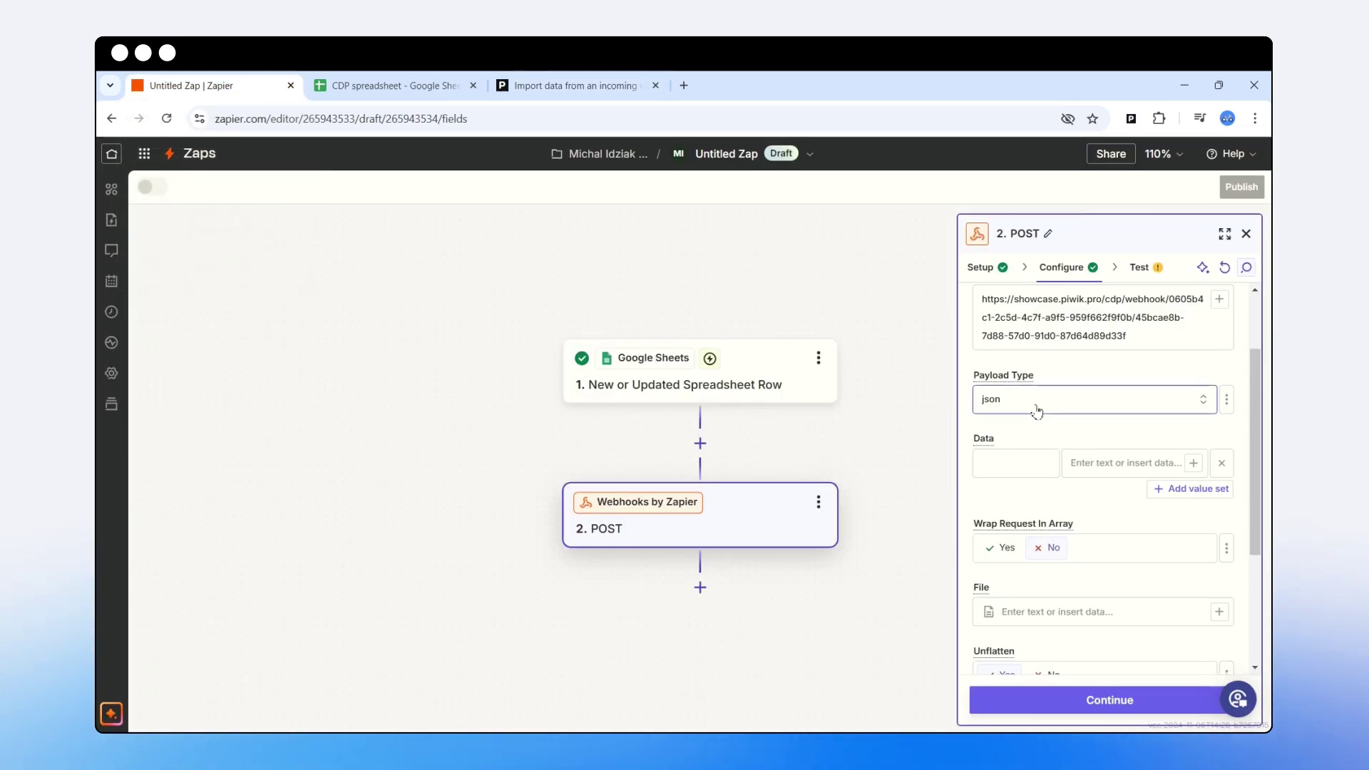
Add a data entry with the key email to the POST action and map it to the trigger's Email column.
scroll(1038, 408, down, 2)
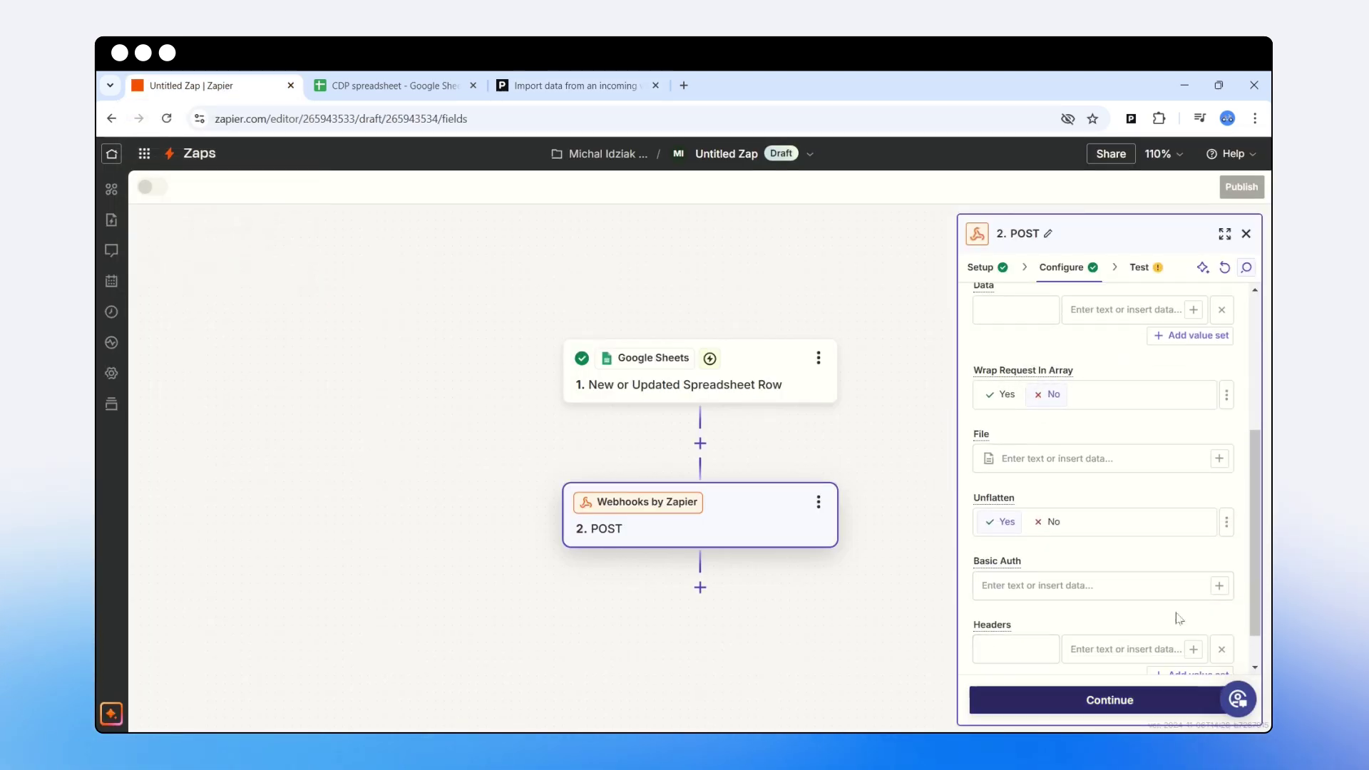
scroll(1069, 492, up, 3)
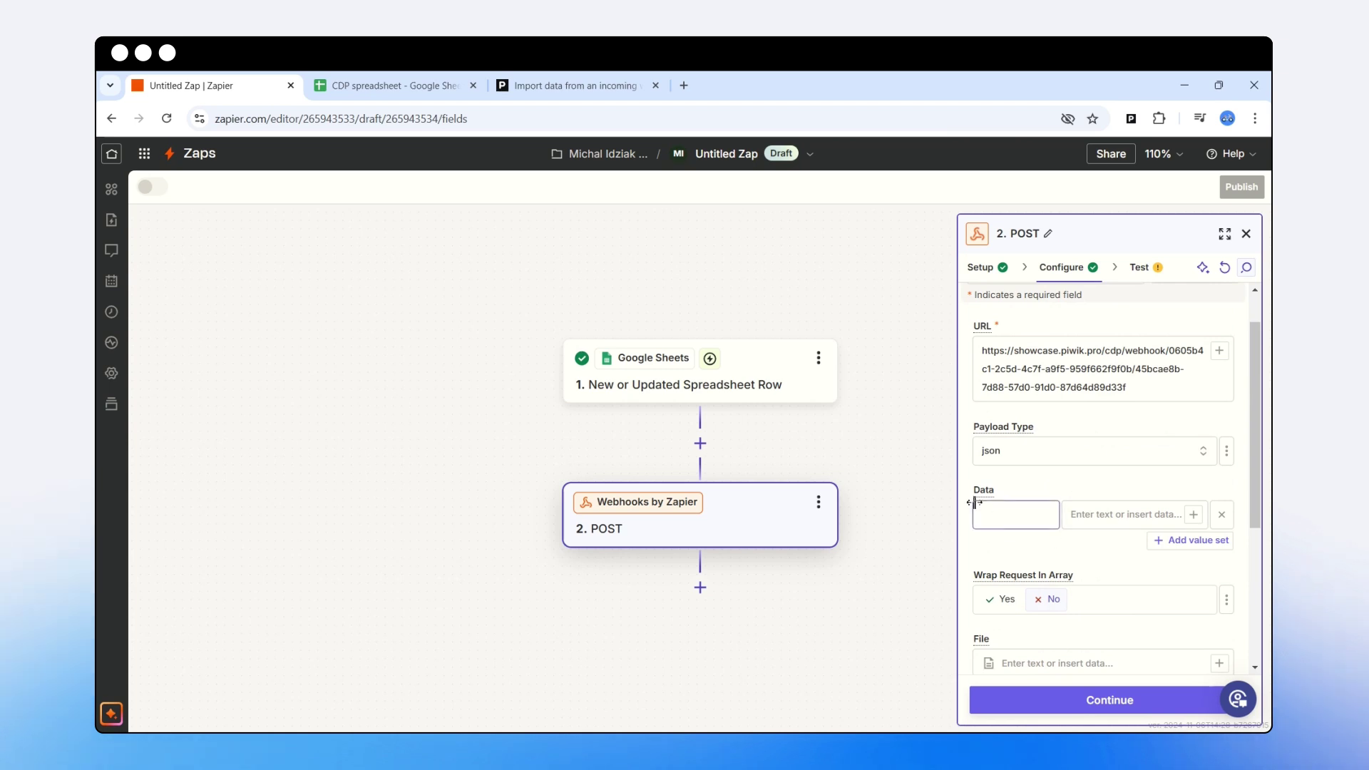
click(1021, 514)
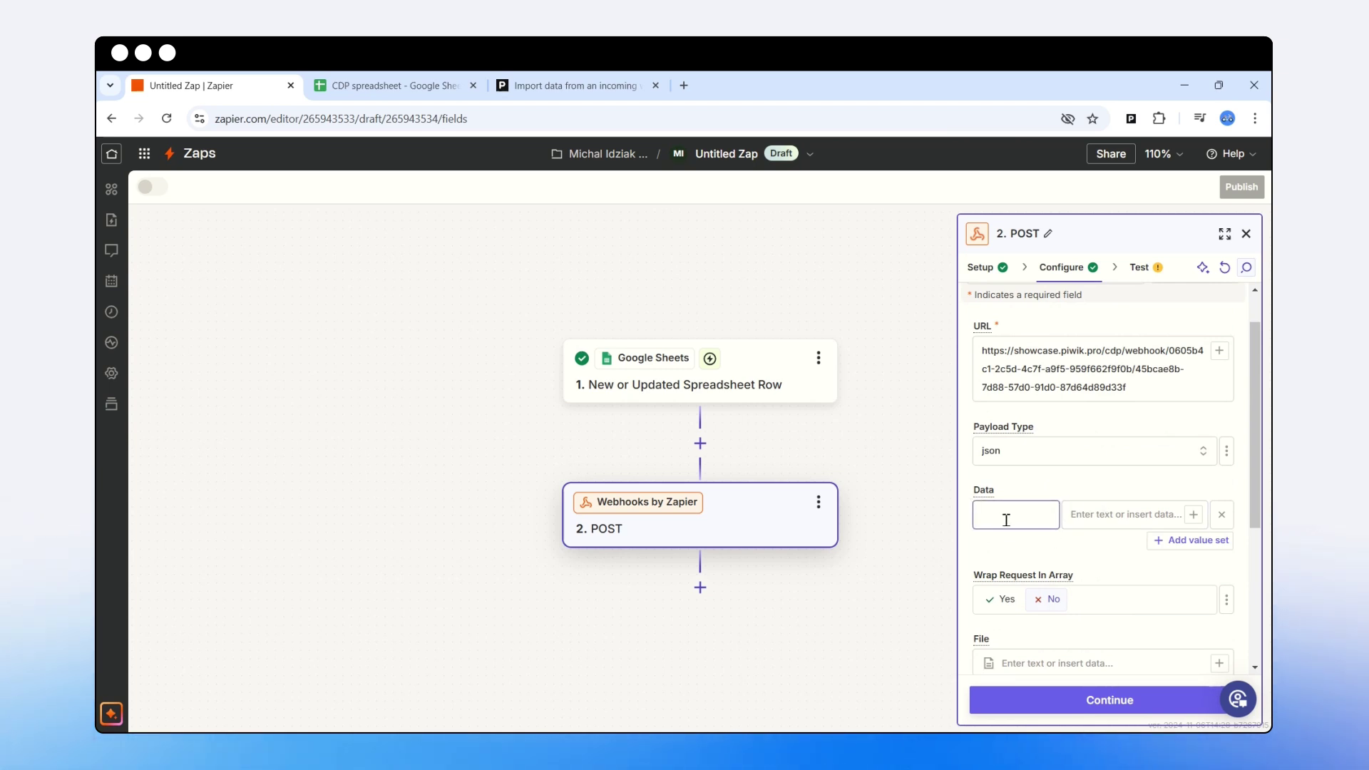
scroll(1018, 499, down, 1)
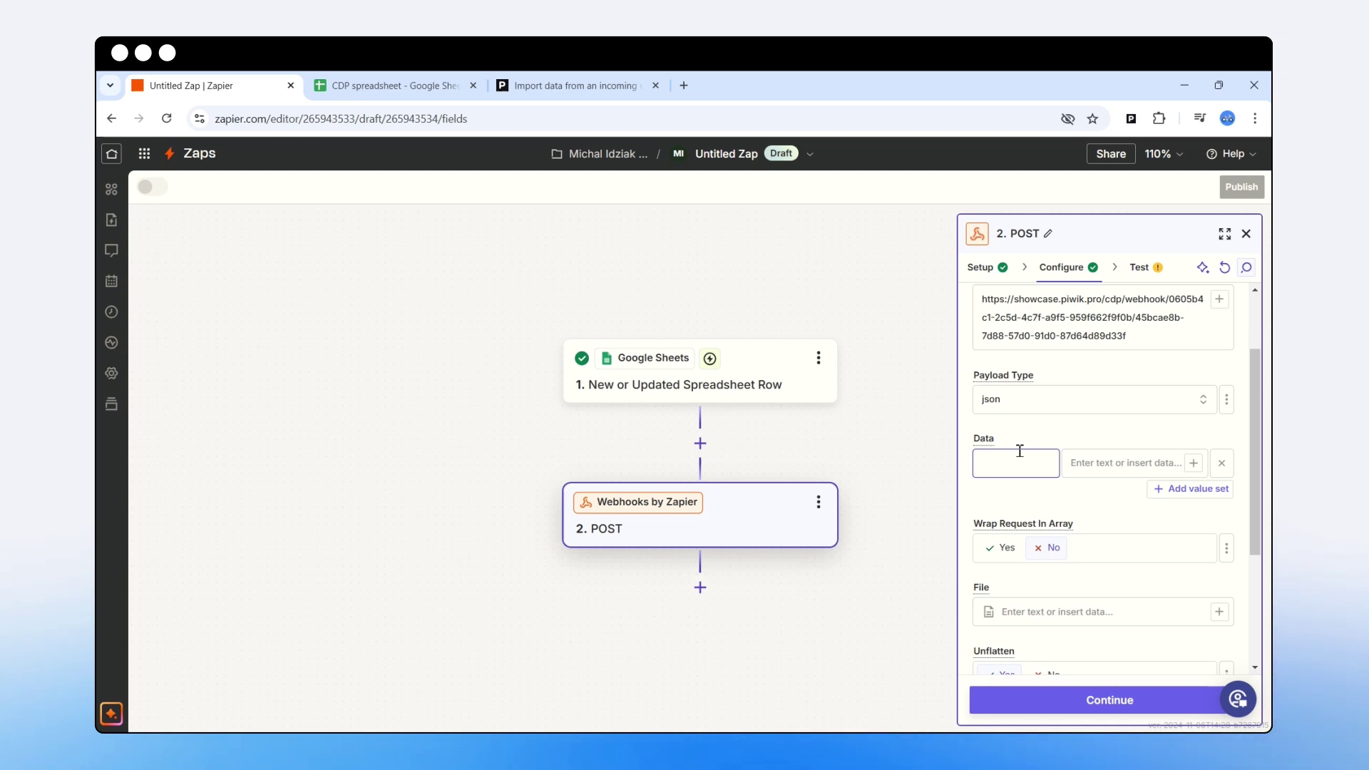
click(378, 86)
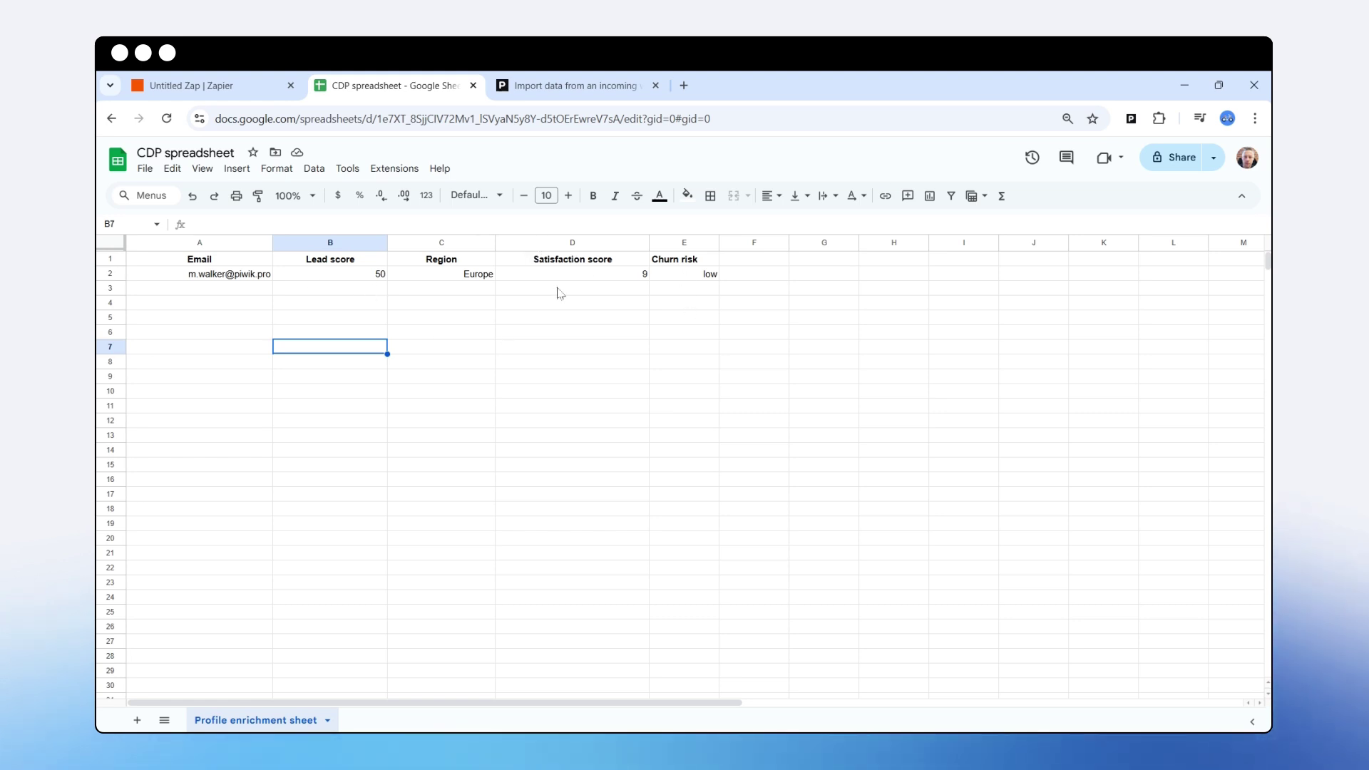
click(193, 85)
click(1011, 457)
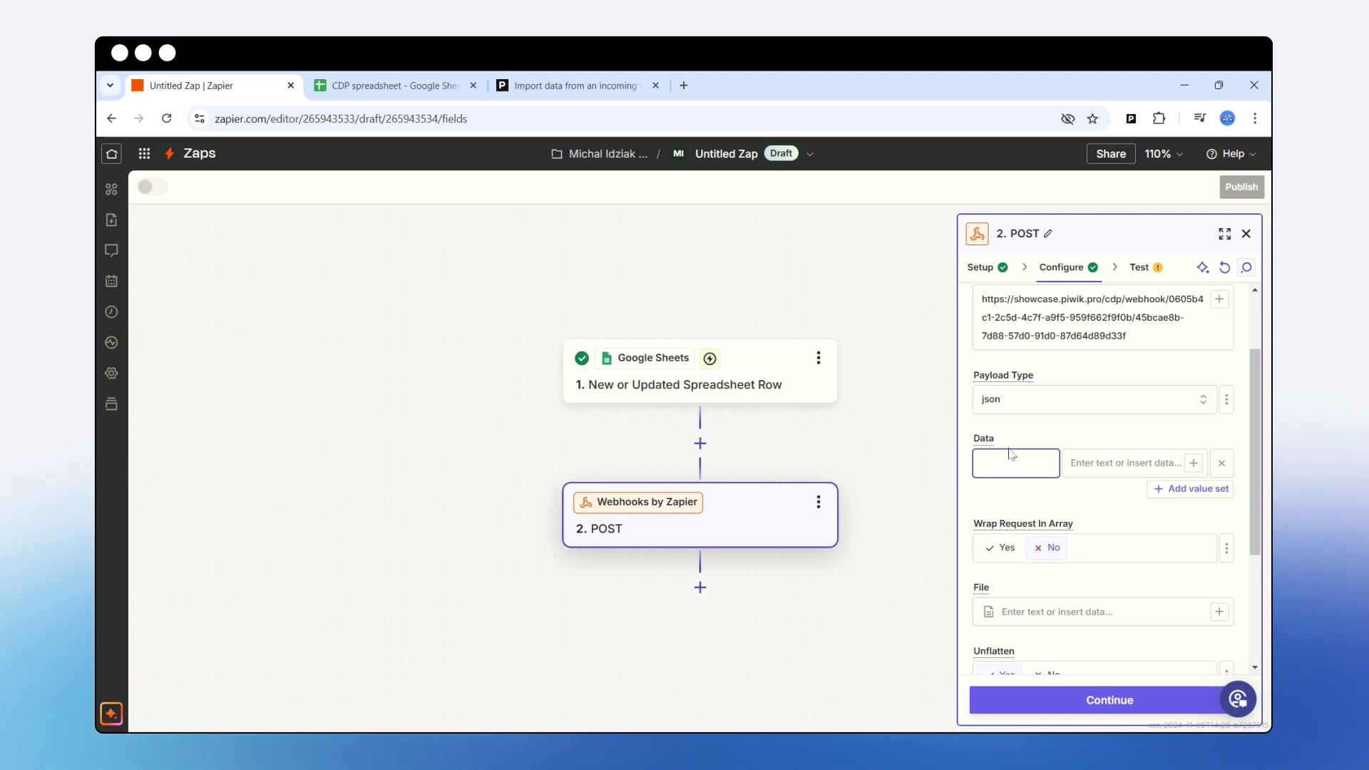
text(email)
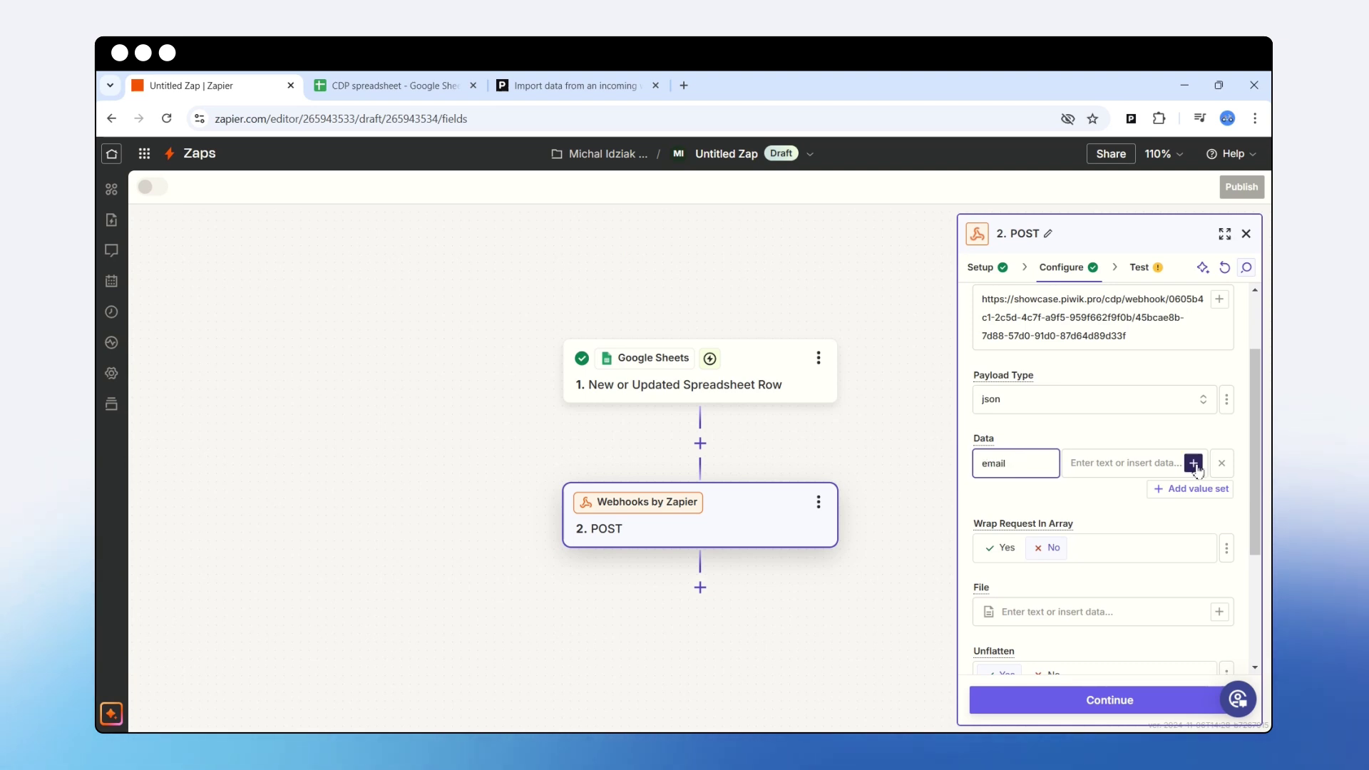
click(1195, 464)
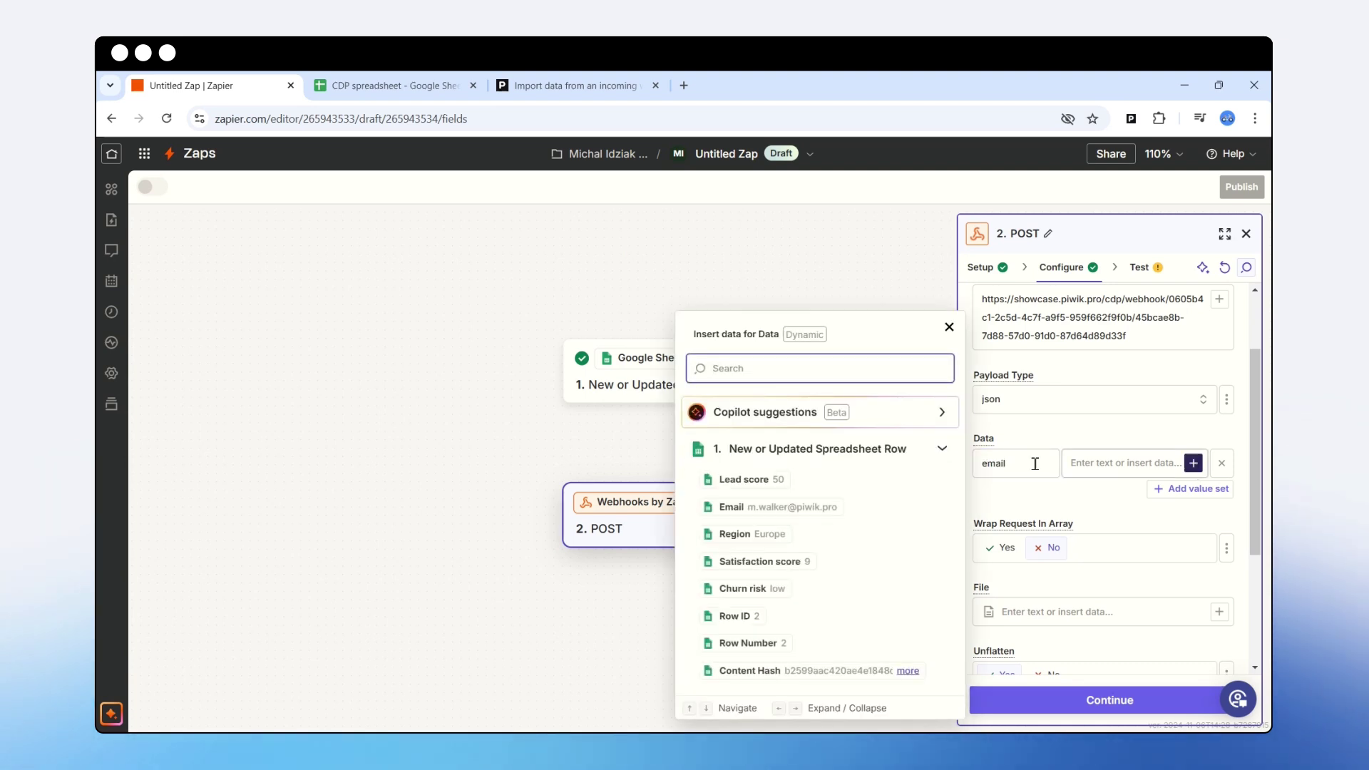
click(821, 514)
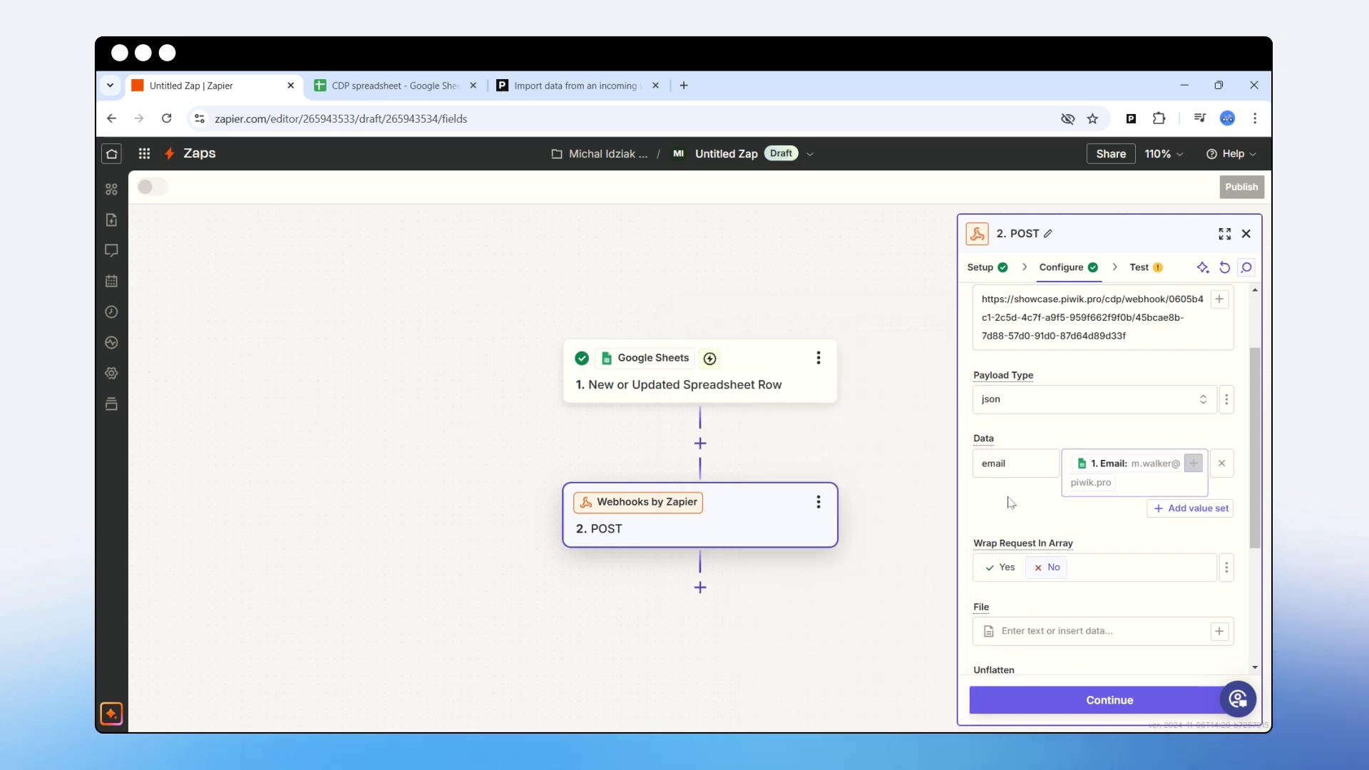
Add a data entry with the key lead_score to the POST action and map it to the trigger's Lead score column.
click(1128, 453)
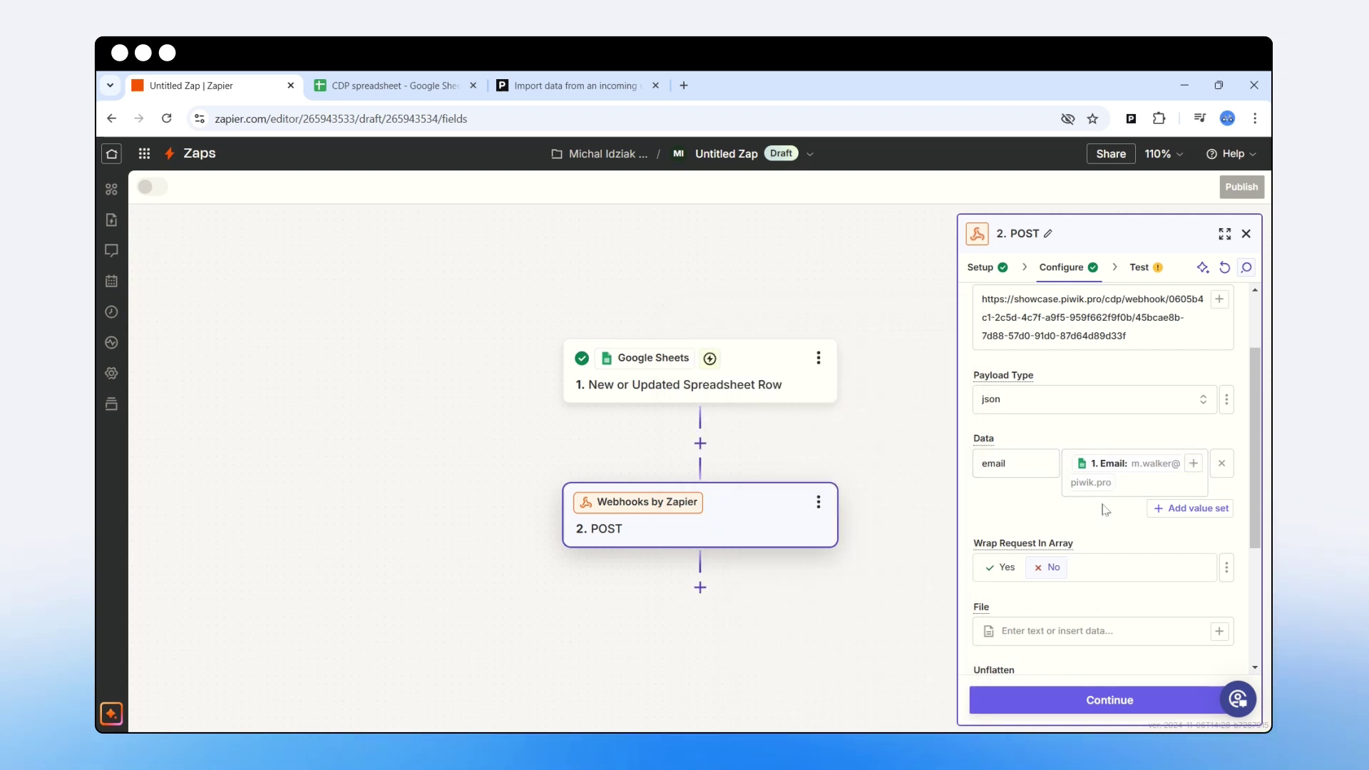
click(1191, 509)
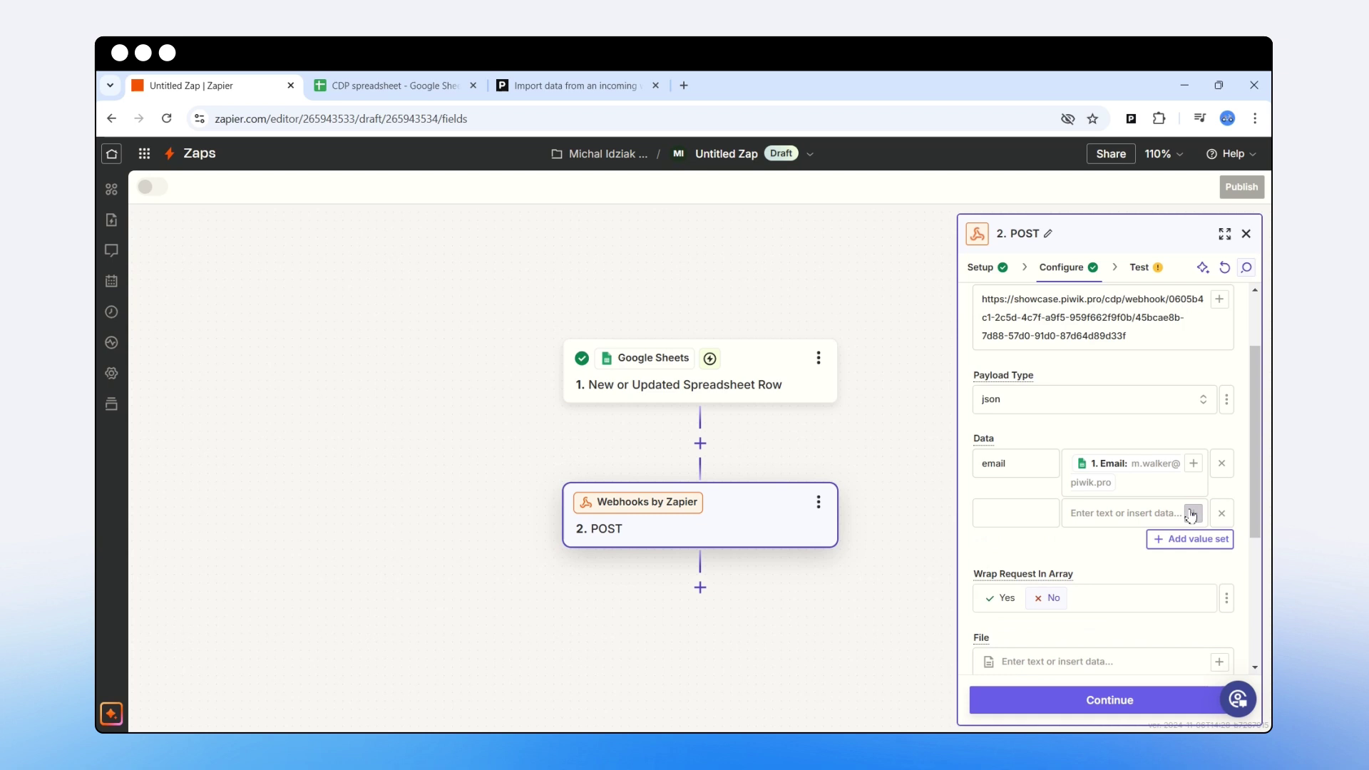
click(1021, 513)
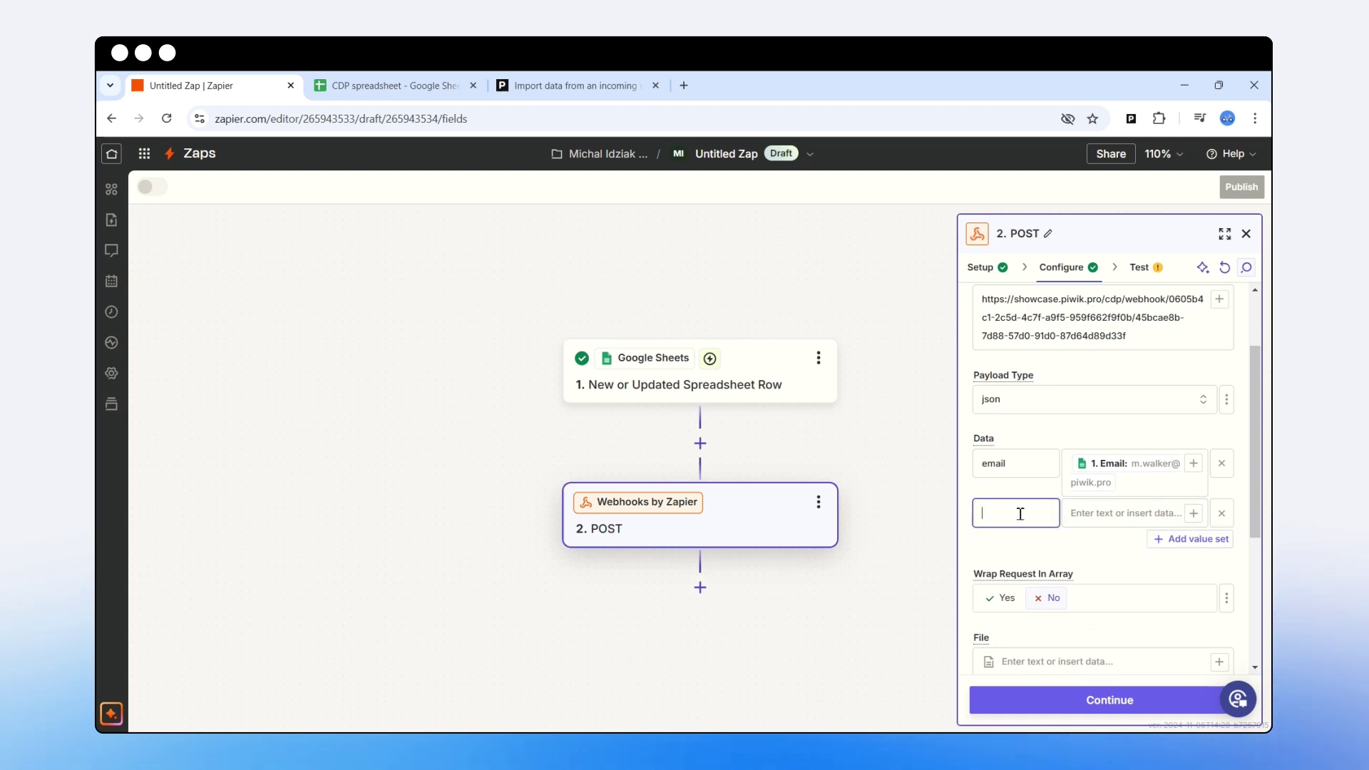
click(410, 87)
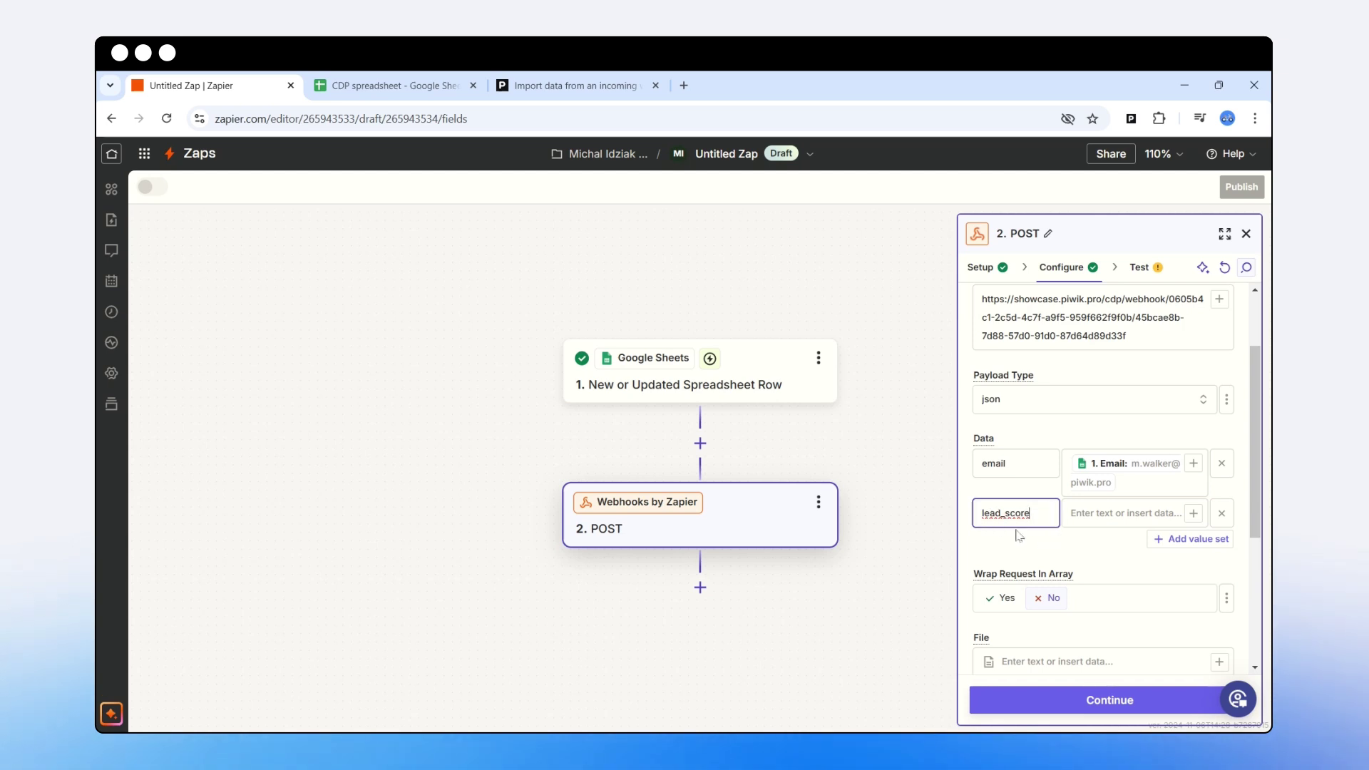
click(1193, 514)
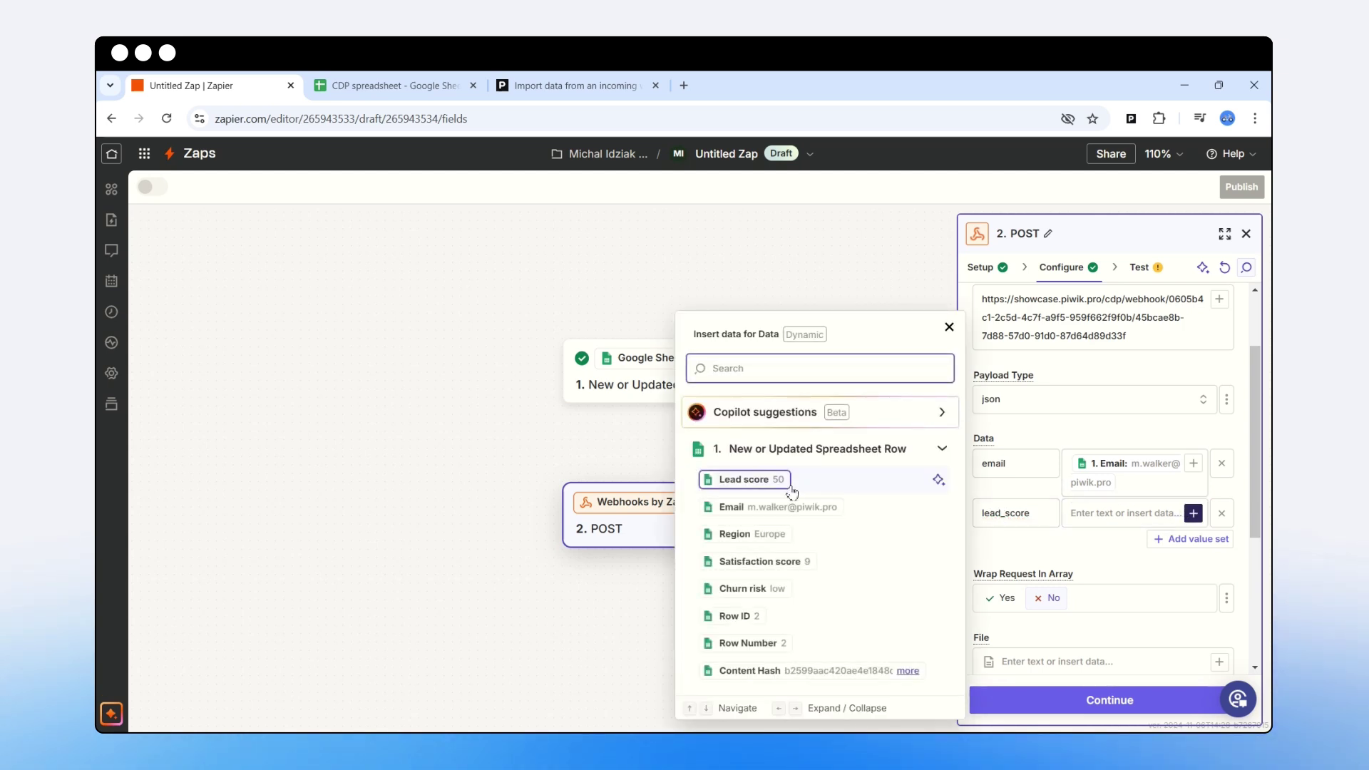
click(745, 480)
click(1082, 555)
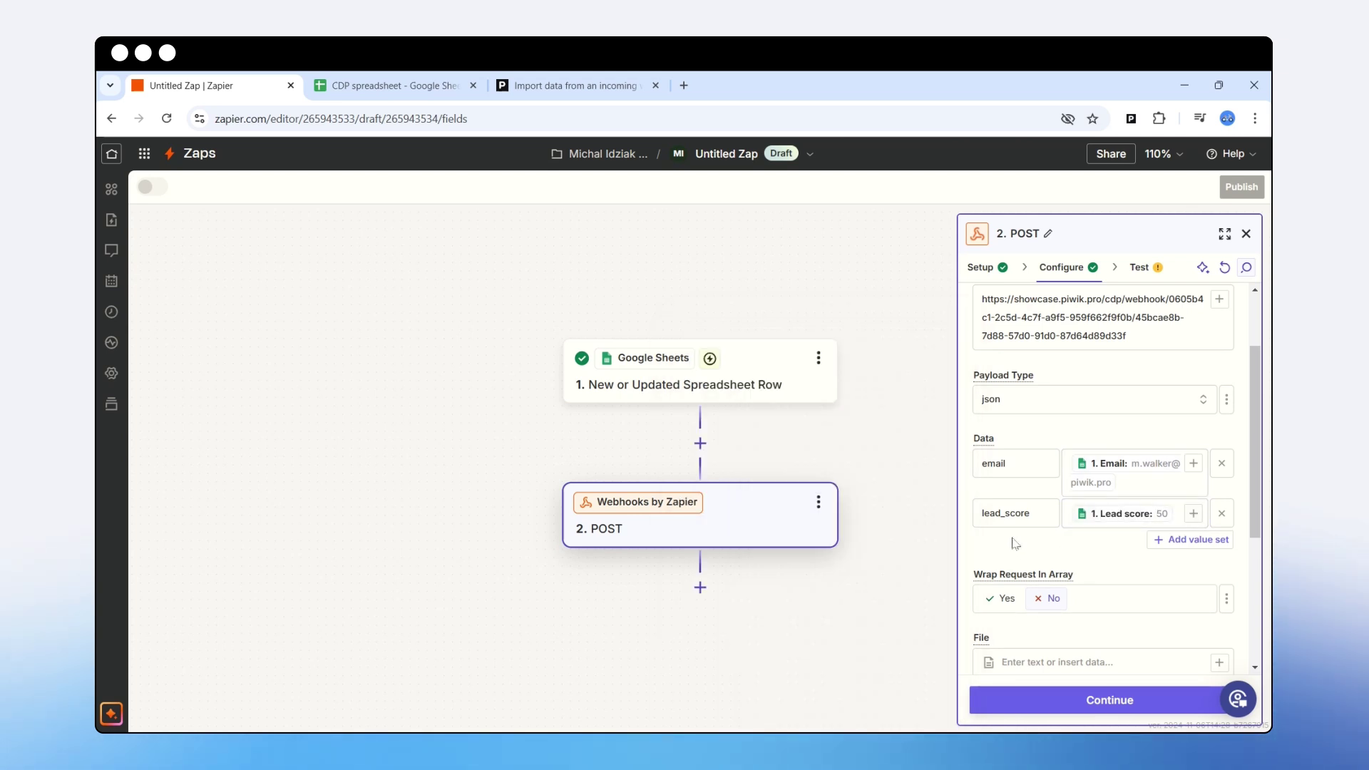
click(1027, 513)
click(1019, 571)
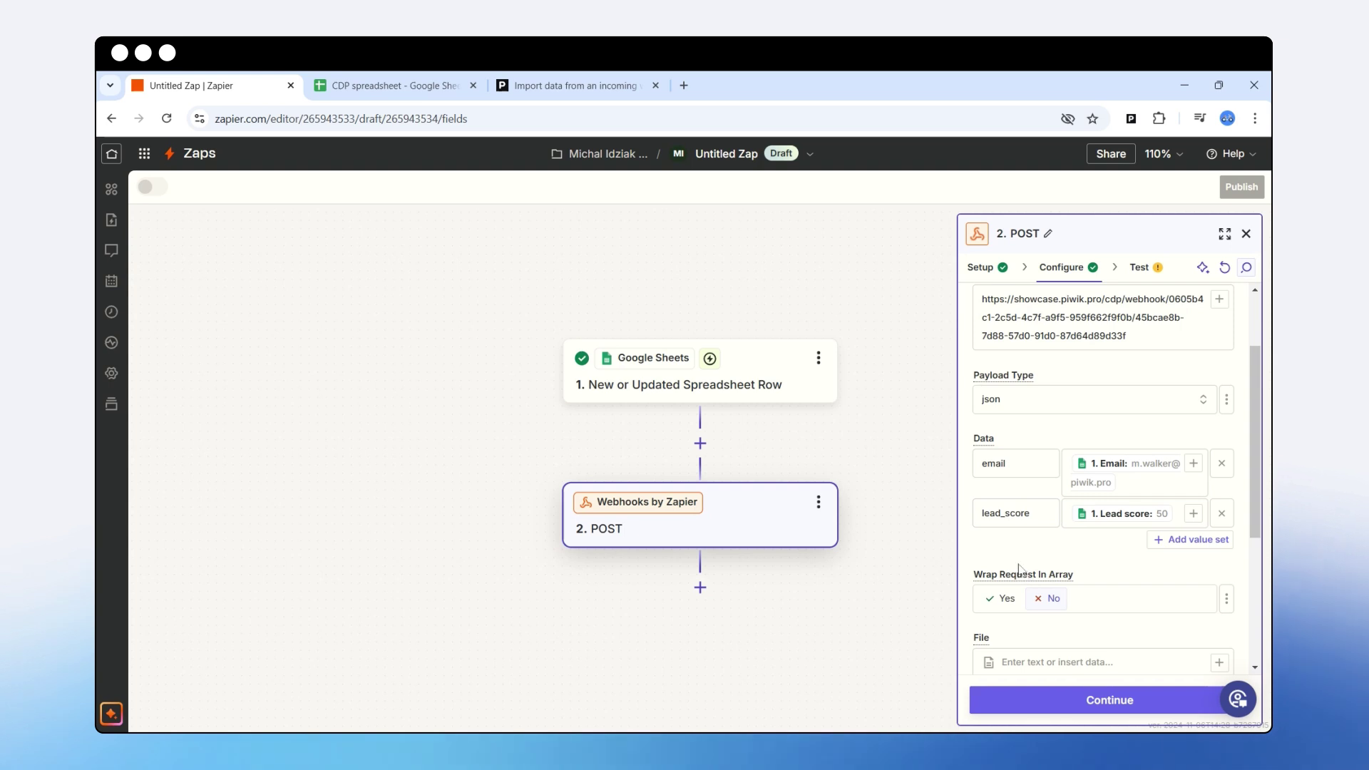
Add a data entry with the key region to the POST action and map it to the trigger's Region column.
click(1162, 539)
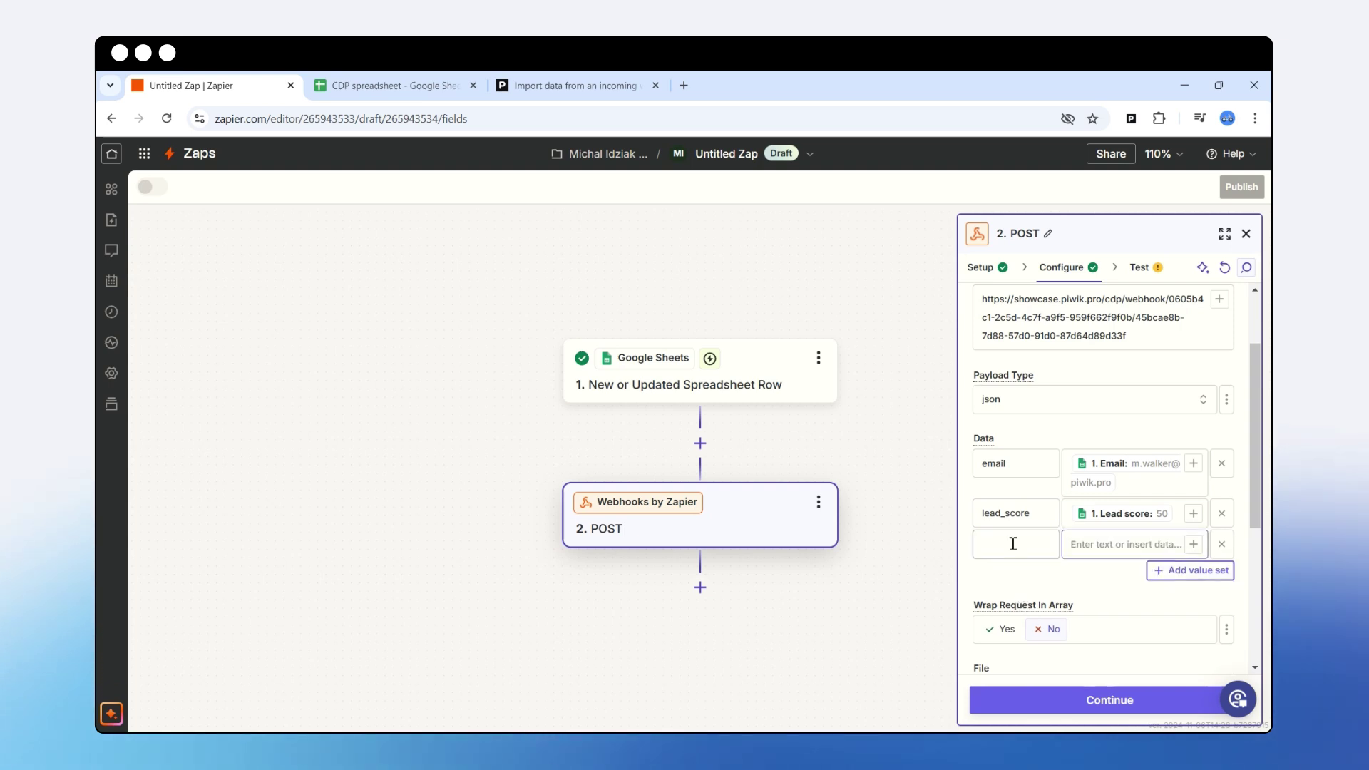
click(1012, 543)
text(region)
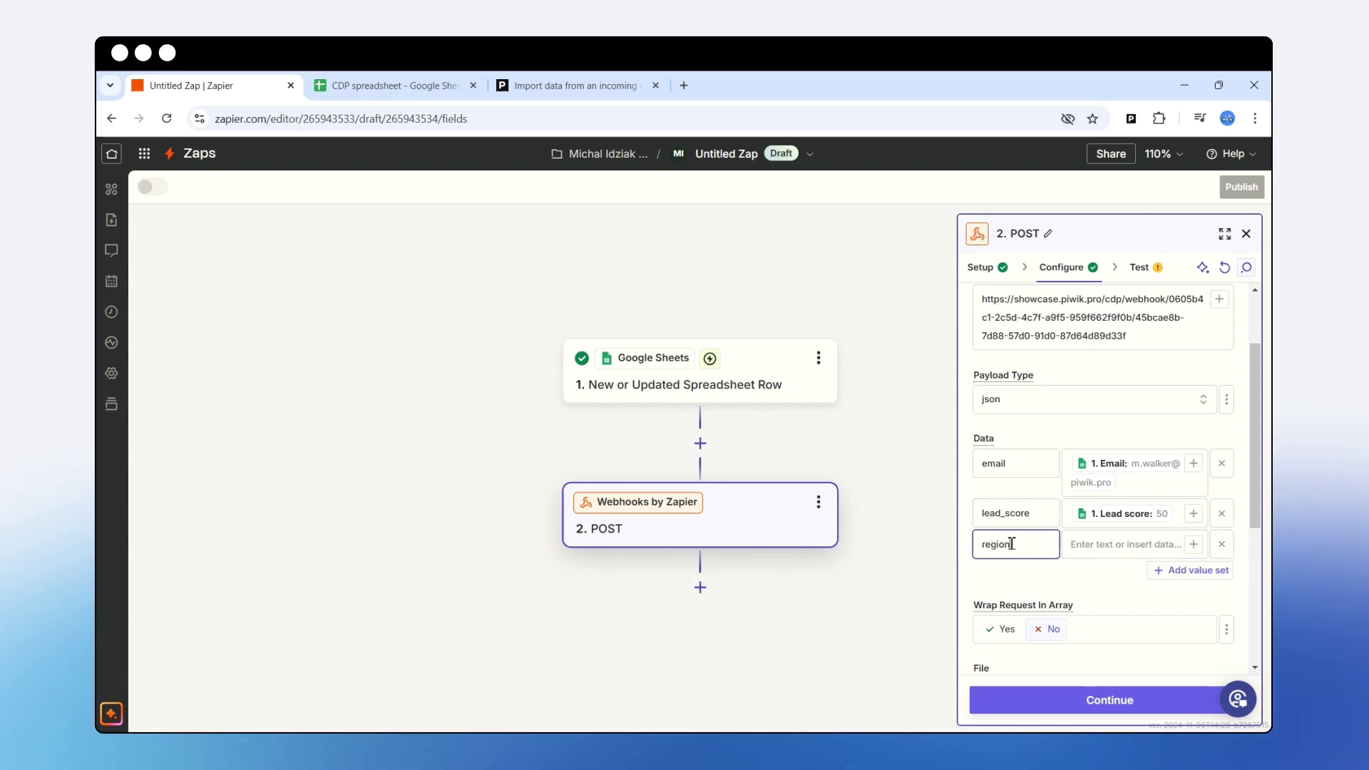
click(1193, 544)
click(852, 543)
Add a data entry with the key satisfaction_score, following the spreadsheet's header, and map it to the trigger's Satisfaction score column.
click(1173, 571)
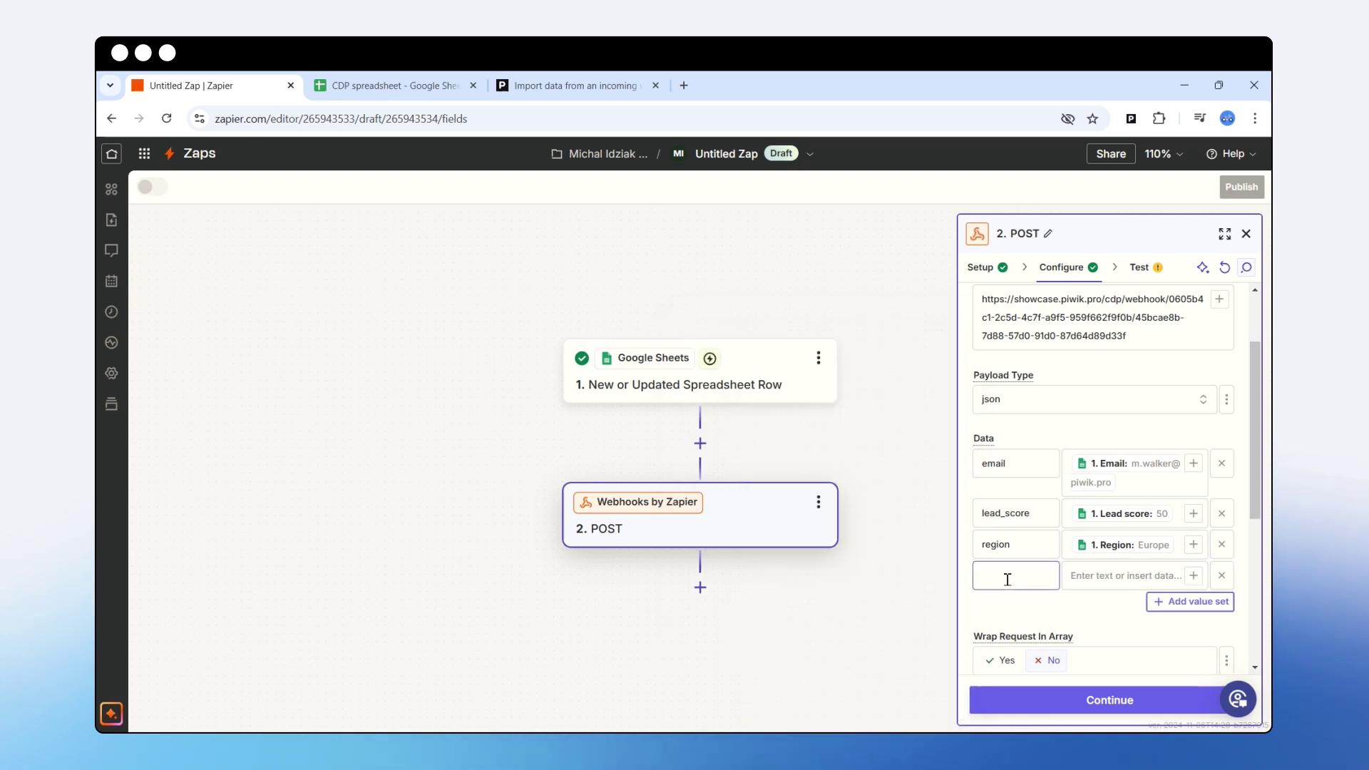
click(1013, 575)
click(366, 93)
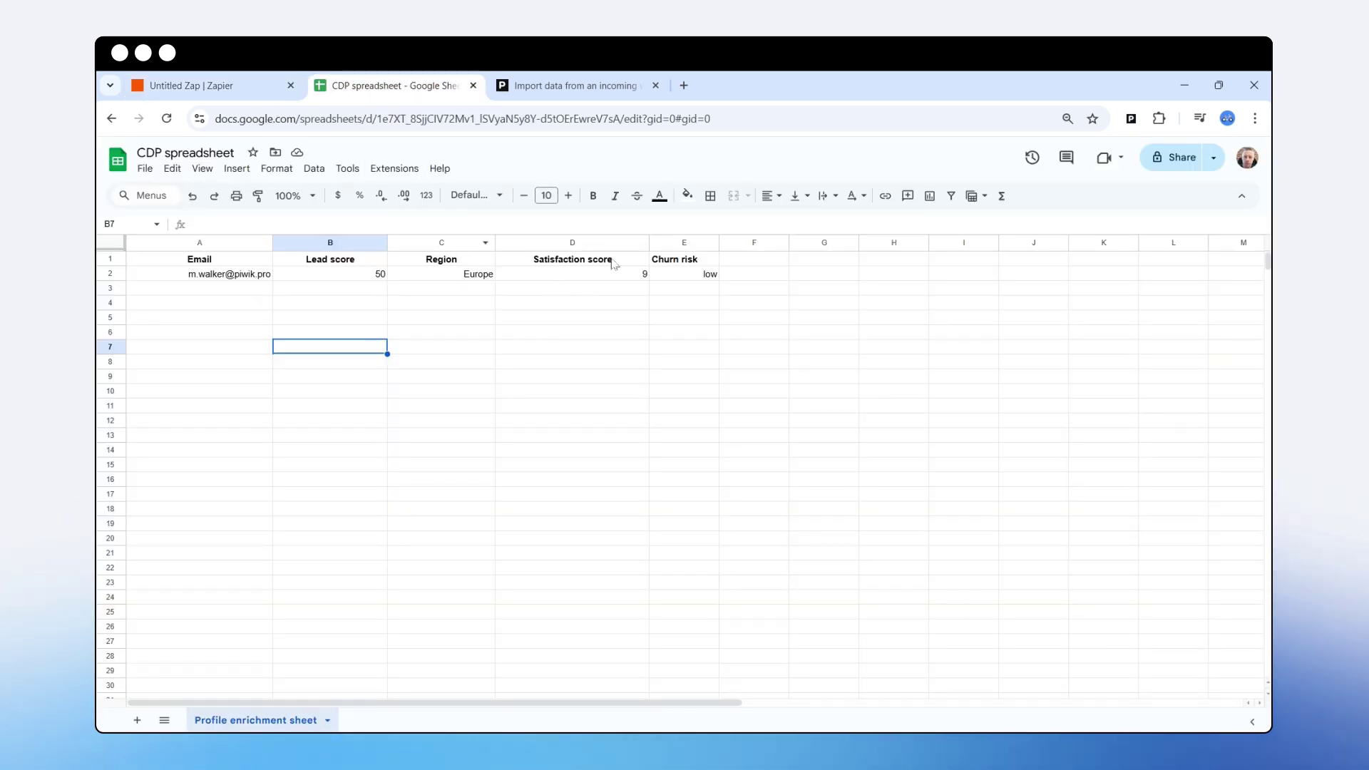
click(200, 86)
text(satisfaction_score)
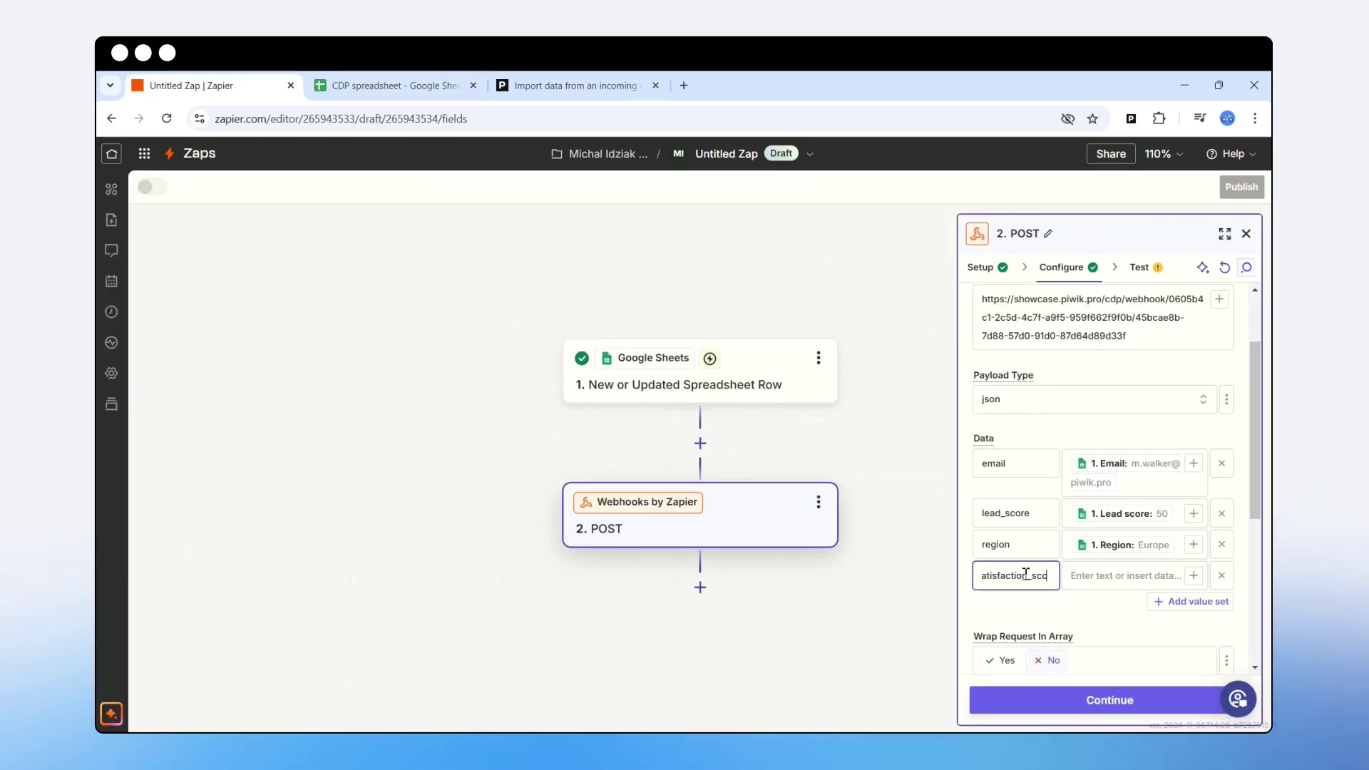
click(1193, 576)
click(784, 562)
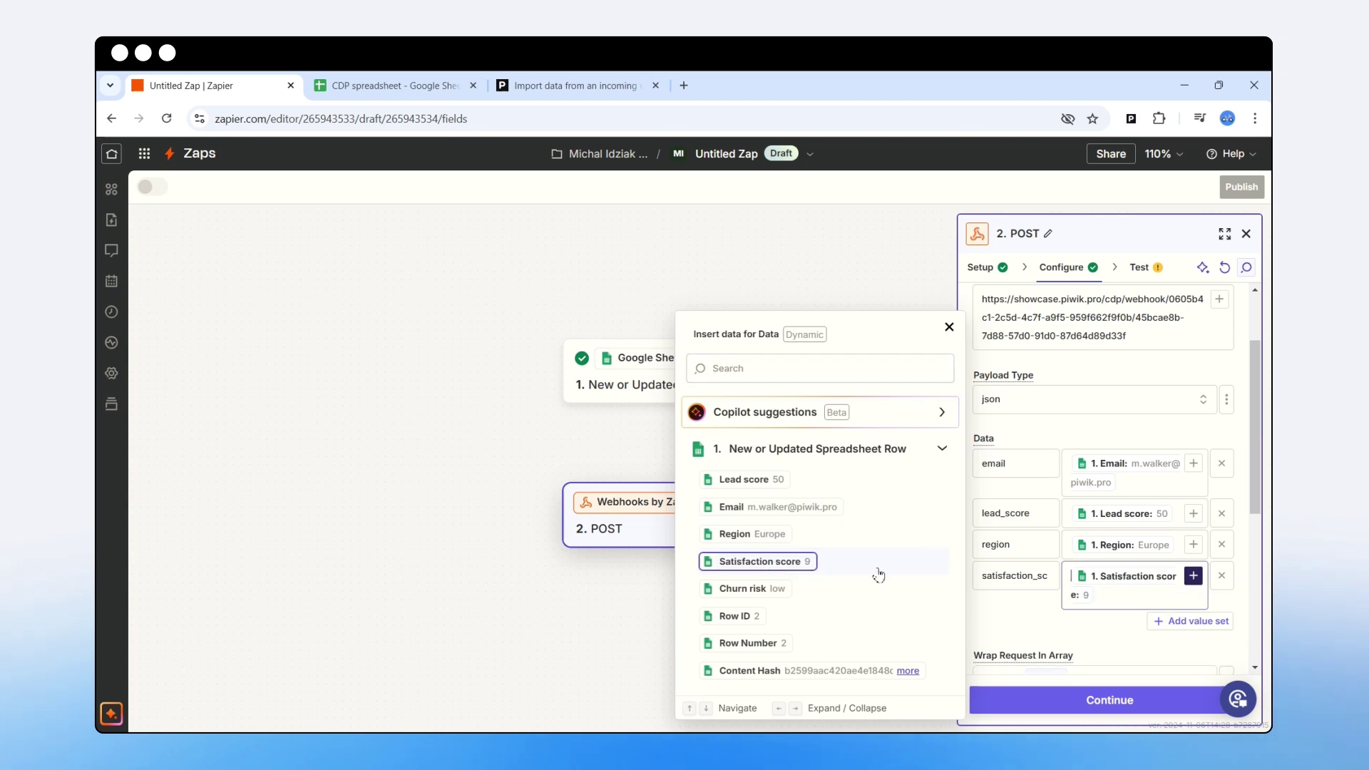
Add a data entry with the key churn_risk, following the spreadsheet's header, and map it to the trigger's Churn risk column.
click(392, 86)
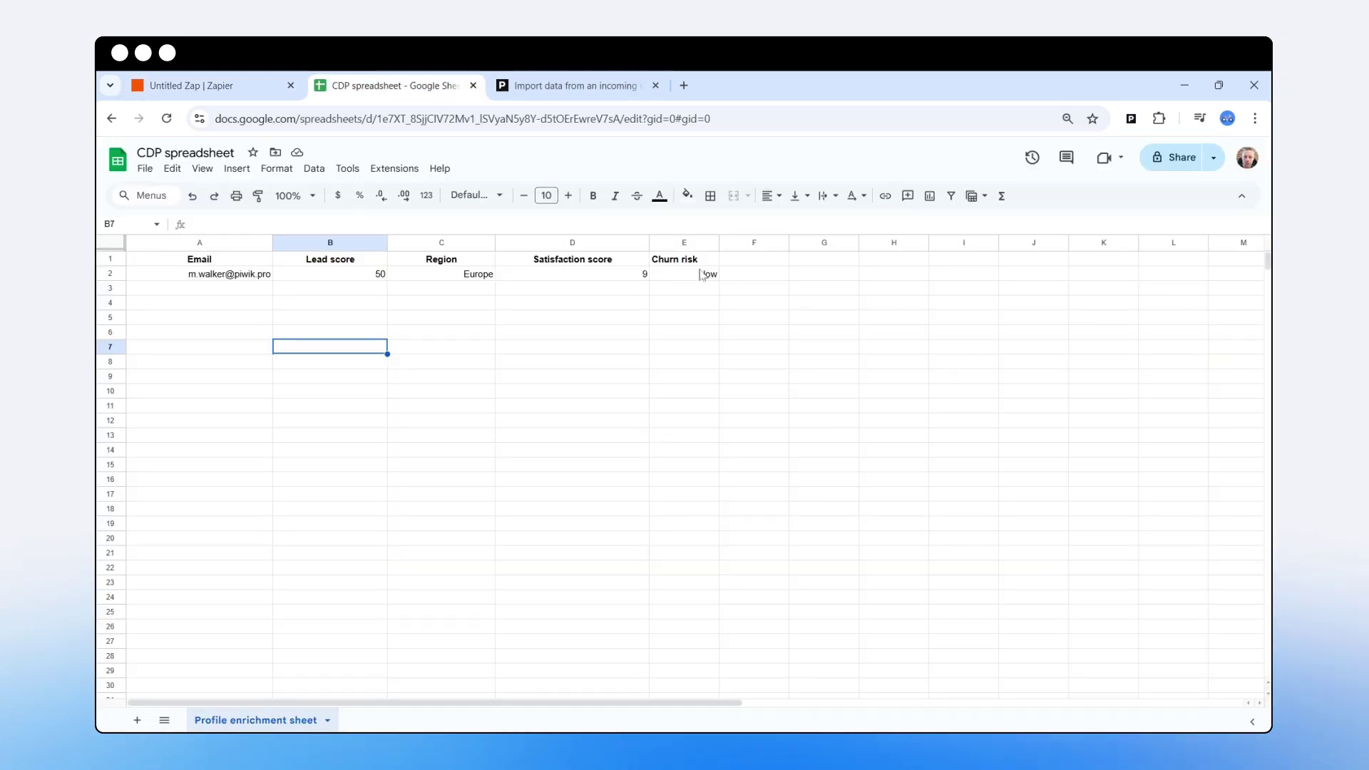
click(194, 87)
click(1001, 613)
text(c)
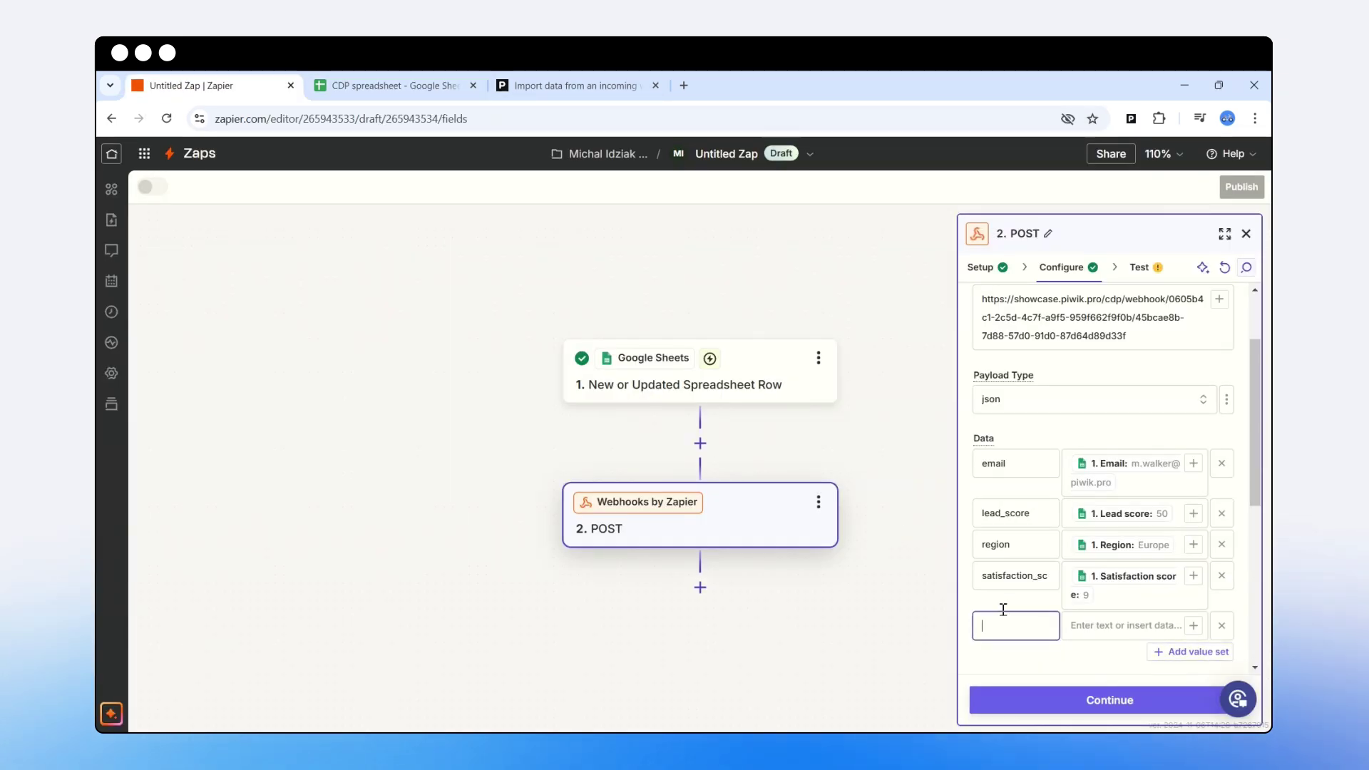
text(hurn_risk)
click(1193, 625)
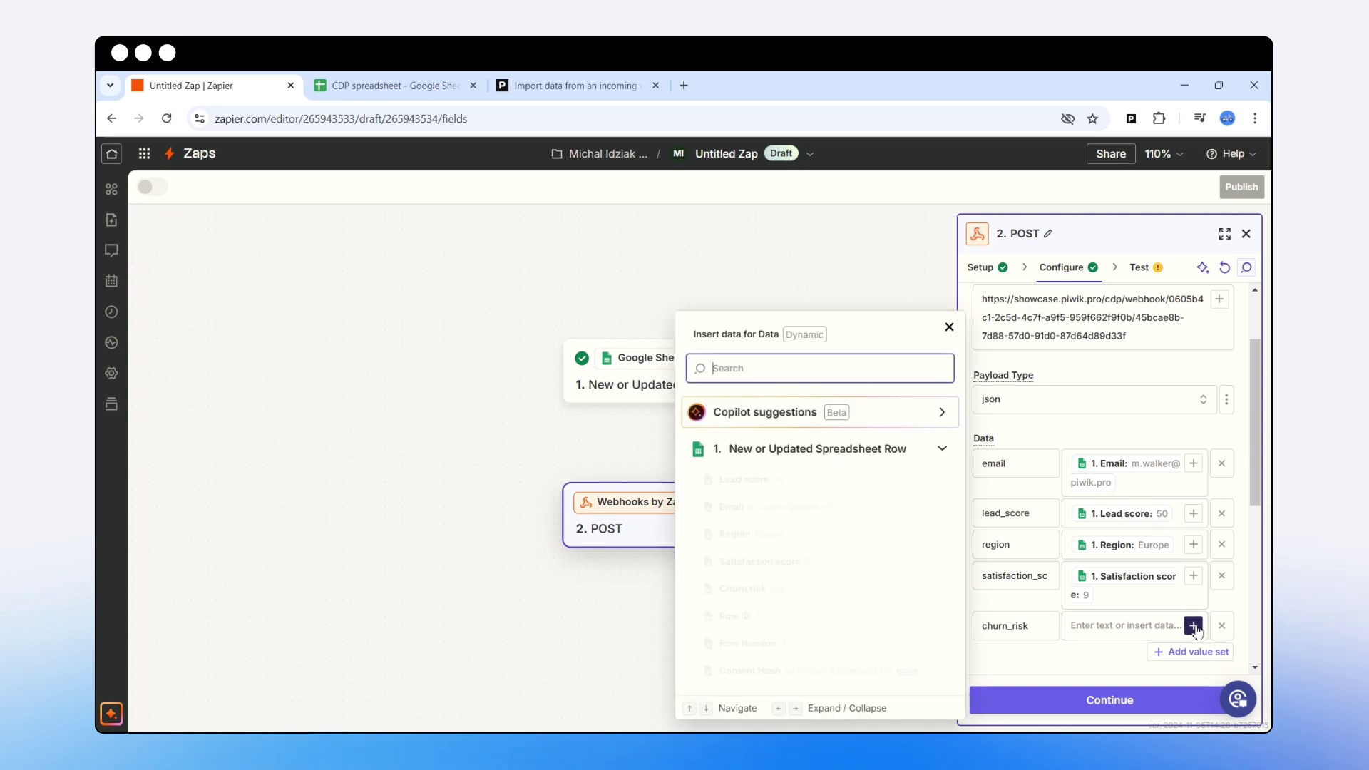
click(752, 588)
click(1093, 511)
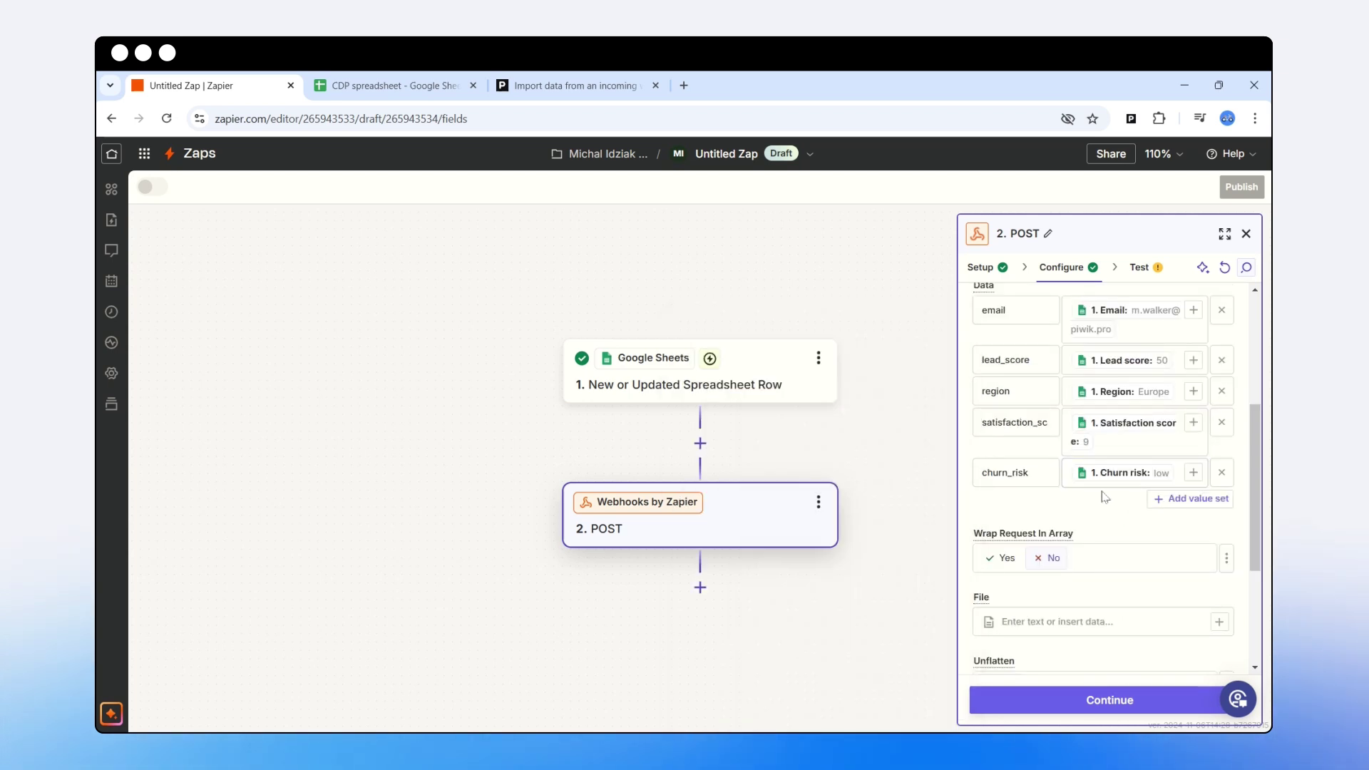
scroll(1089, 386, up, 1)
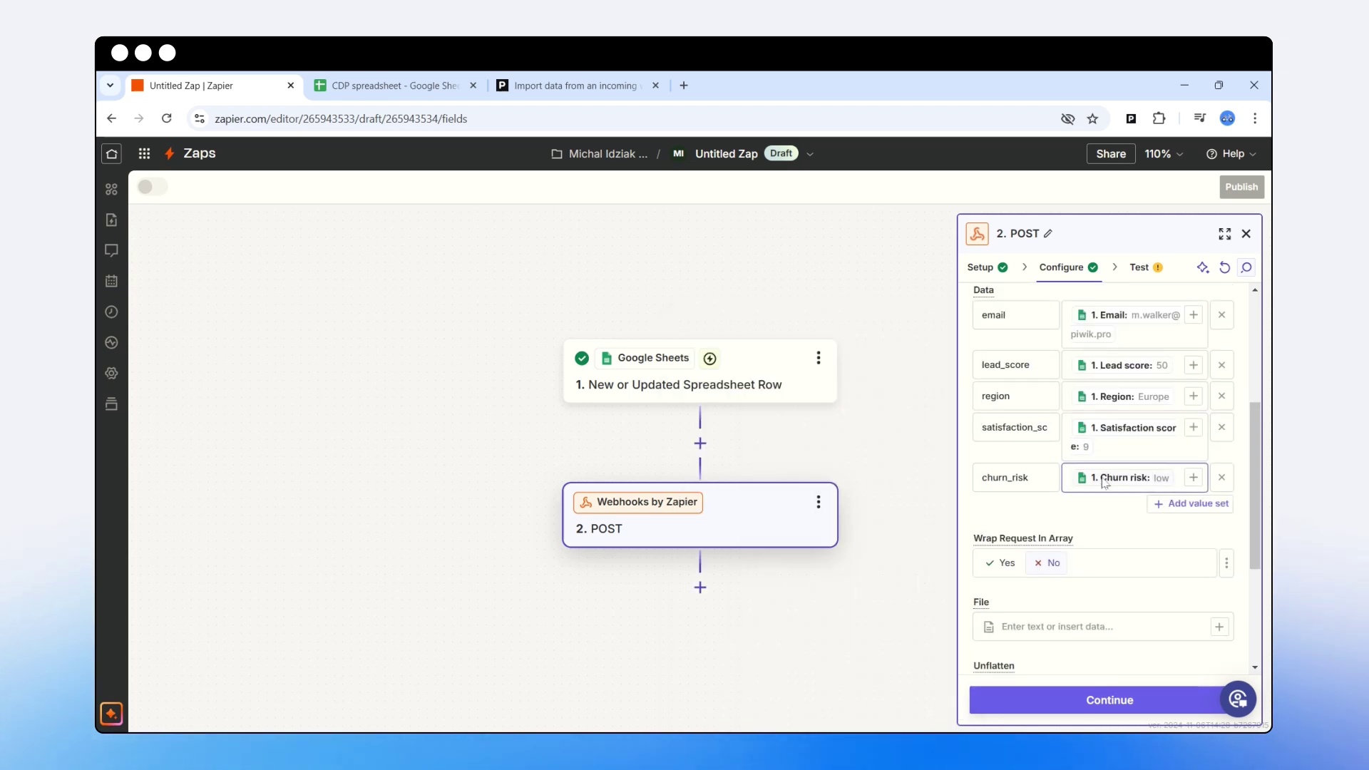
Finish configuring the POST action, review the request data against the spreadsheet, and run the step's test.
click(1109, 700)
scroll(1139, 609, down, 3)
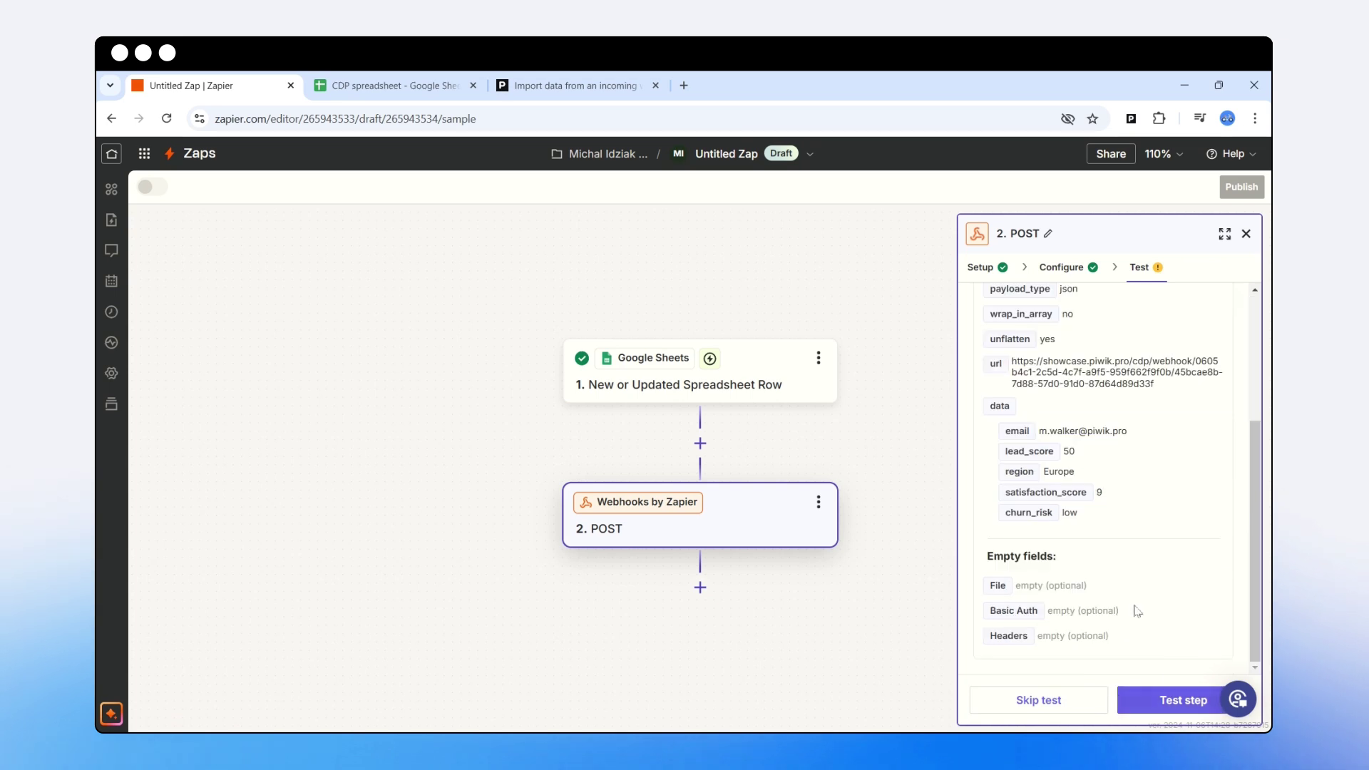
scroll(1140, 609, up, 3)
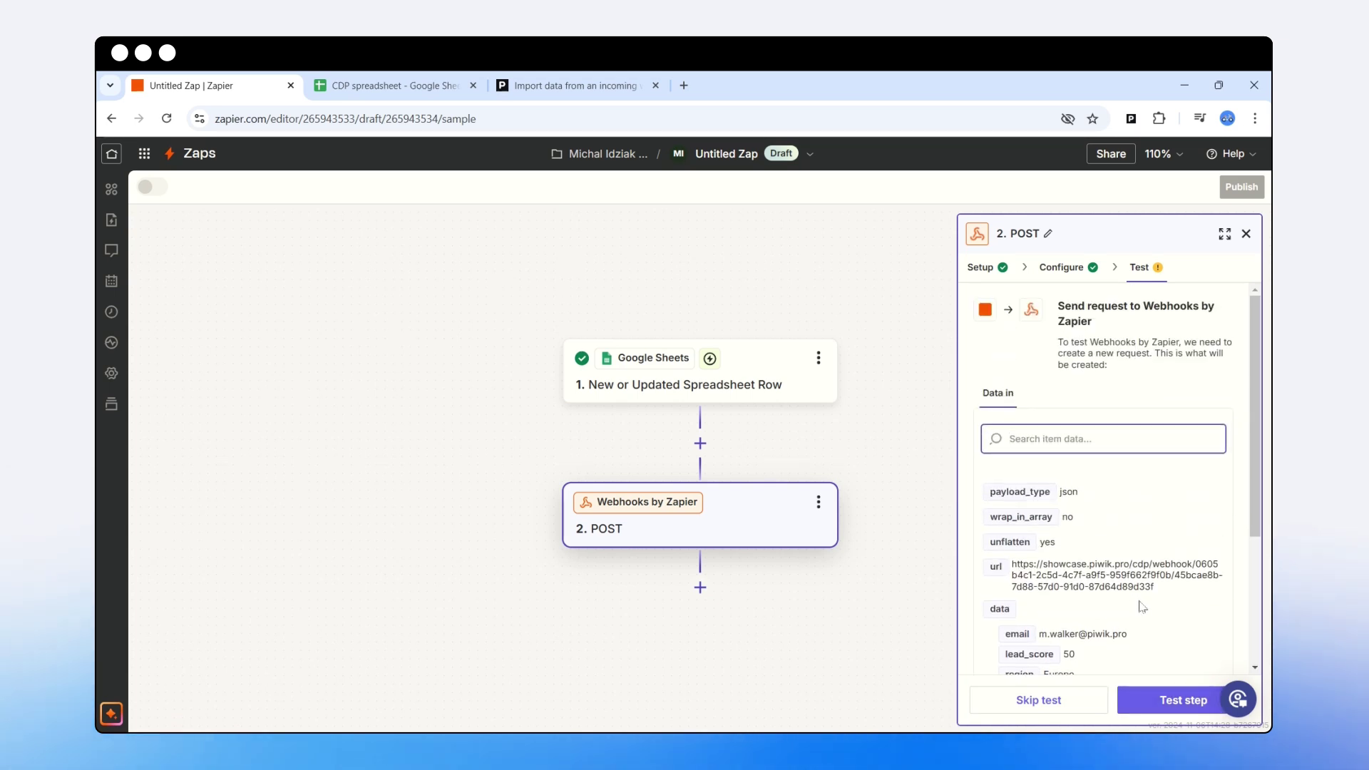
scroll(1141, 607, down, 3)
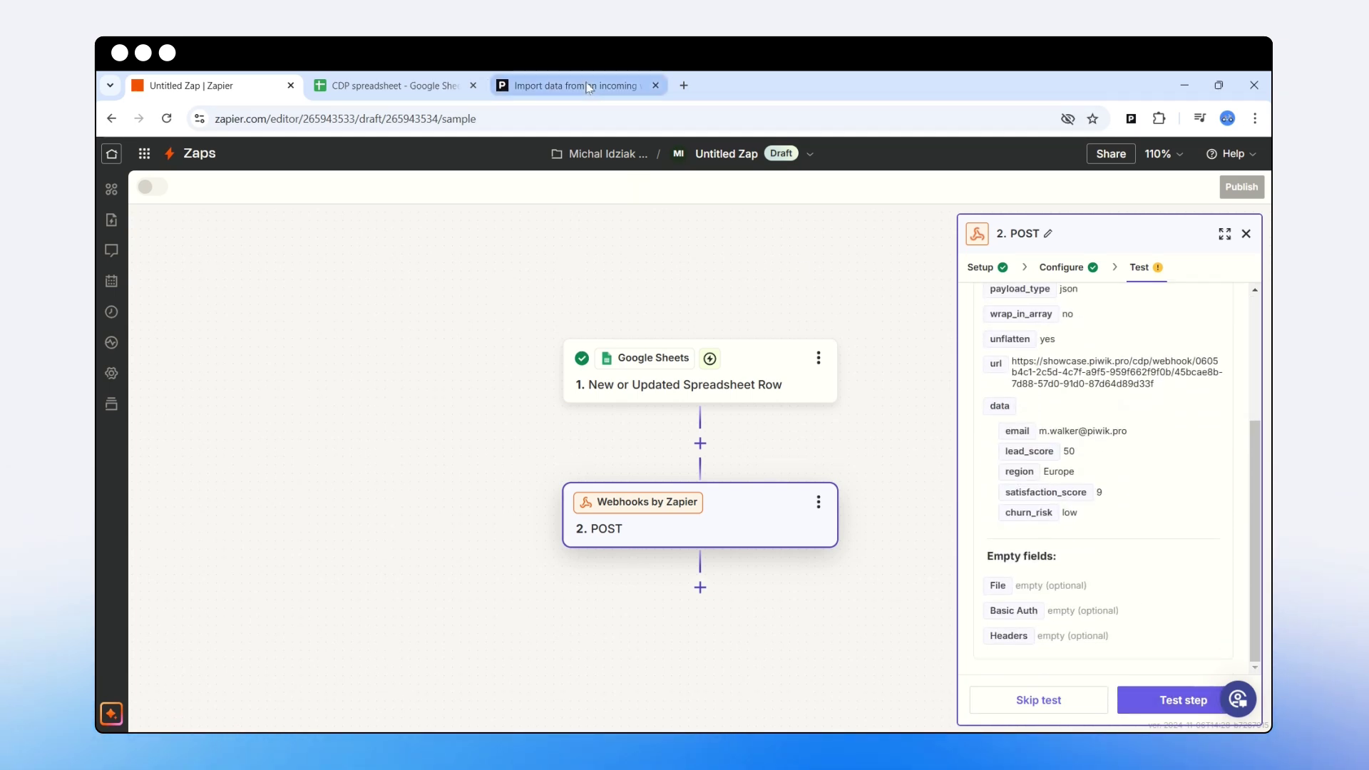
click(420, 86)
click(191, 86)
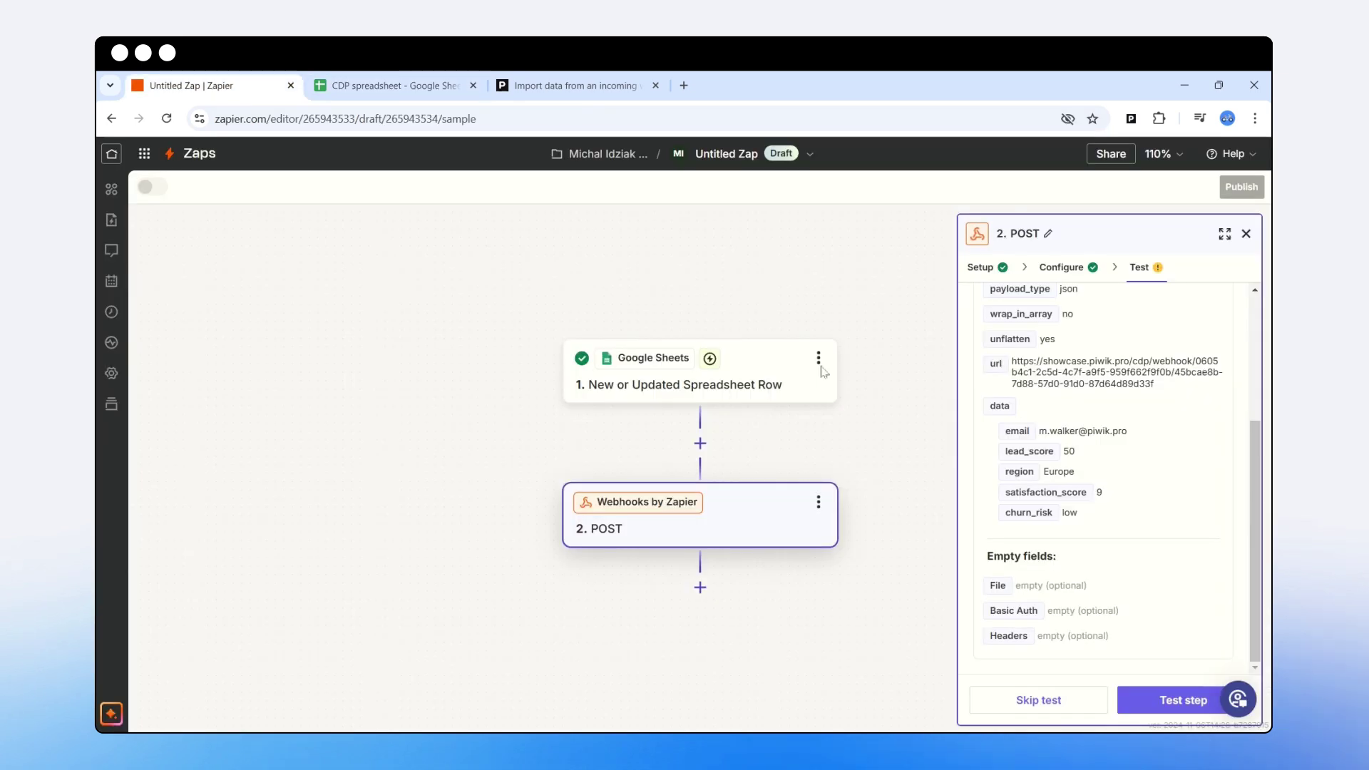
click(1165, 705)
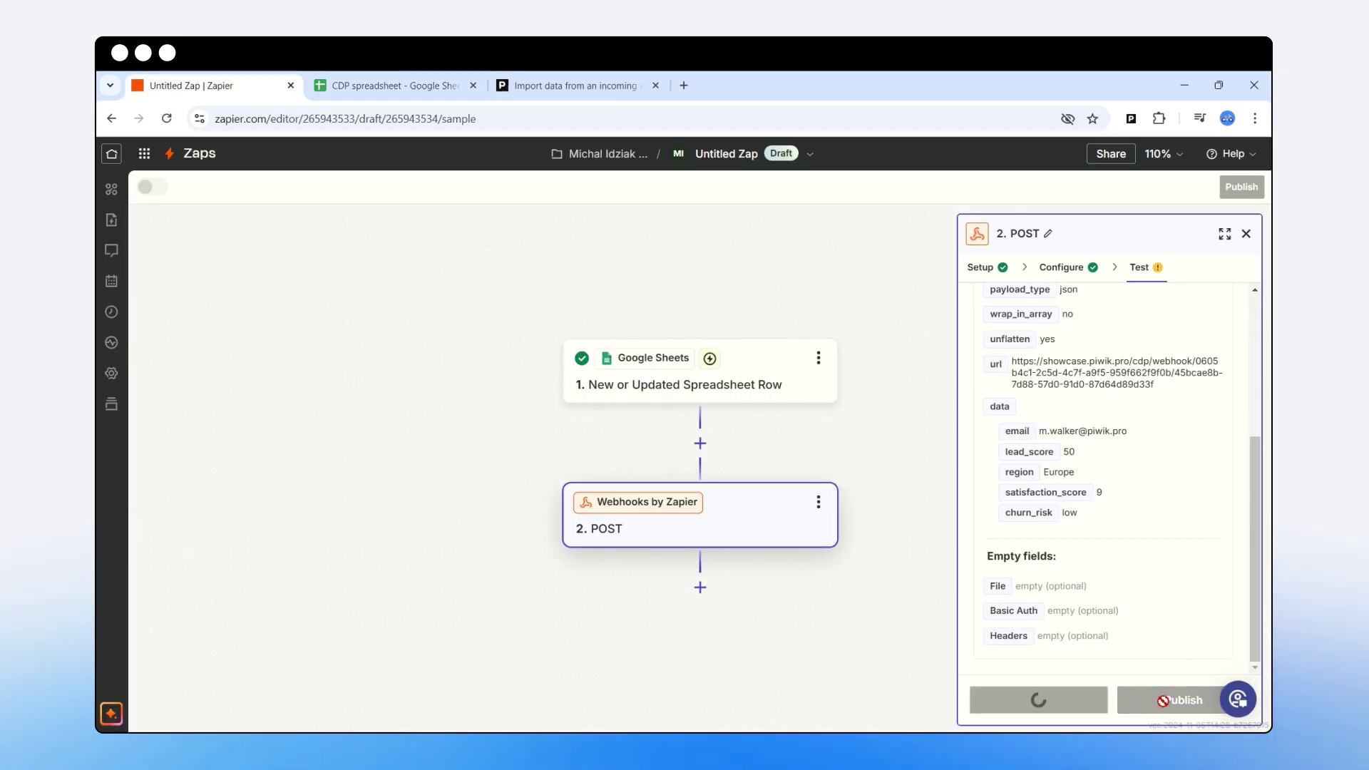
Switch to Piwik PRO, synchronize the webhook import's data and review the incoming keys.
click(527, 84)
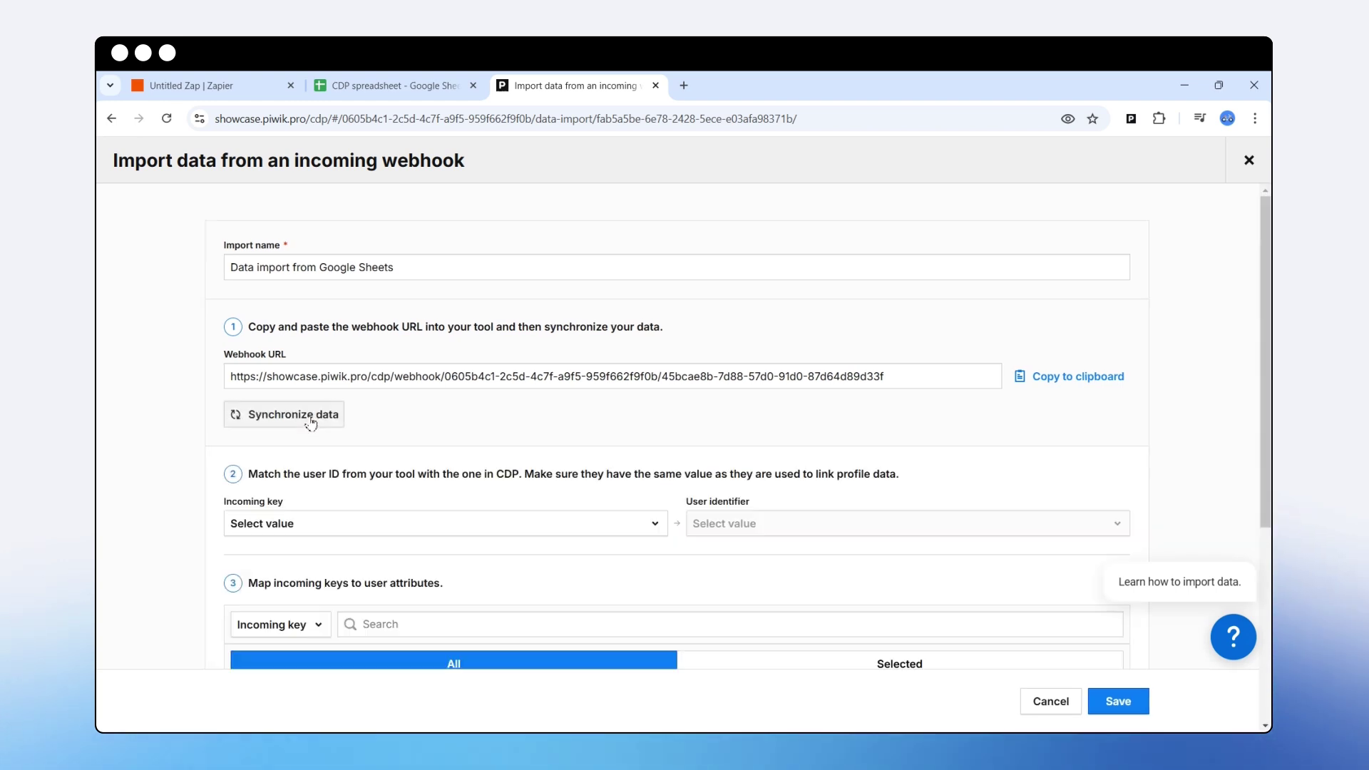
scroll(401, 405, down, 3)
scroll(402, 405, down, 1)
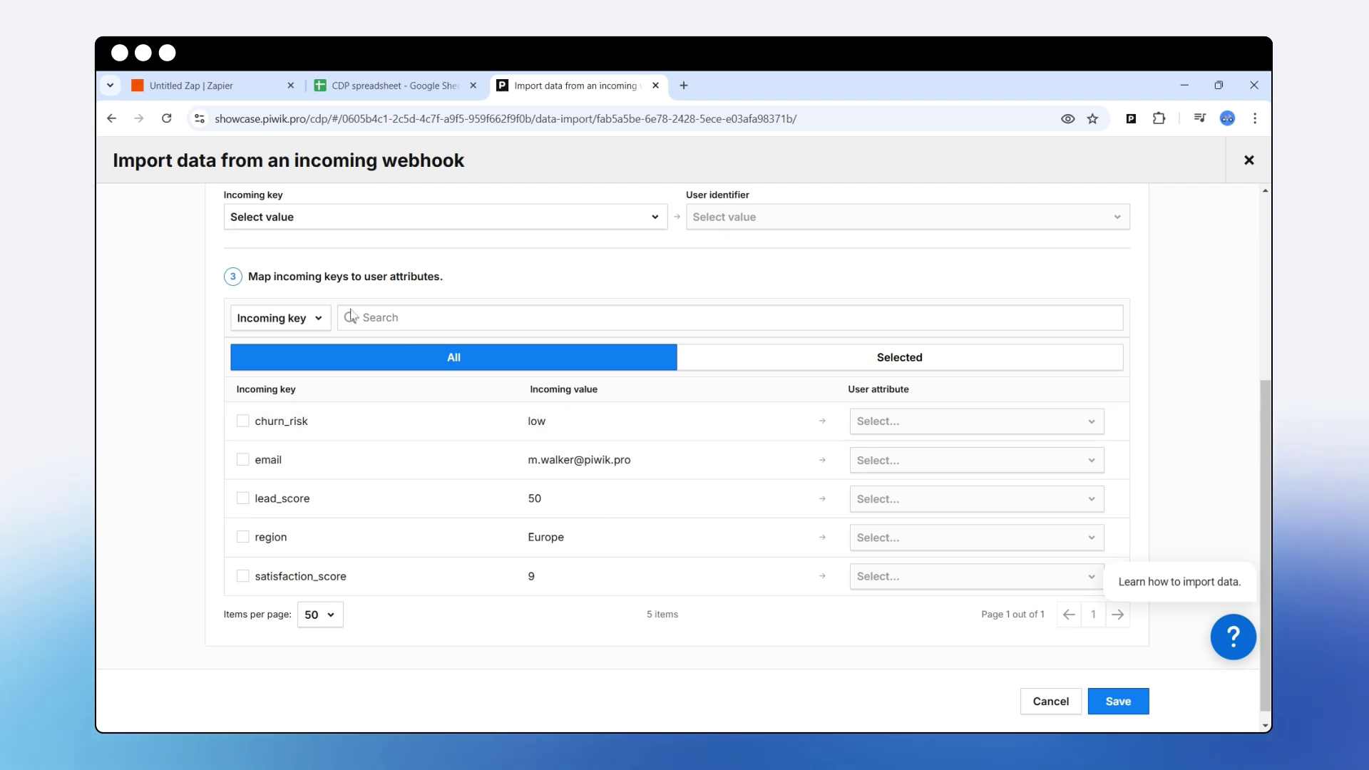
scroll(441, 467, up, 3)
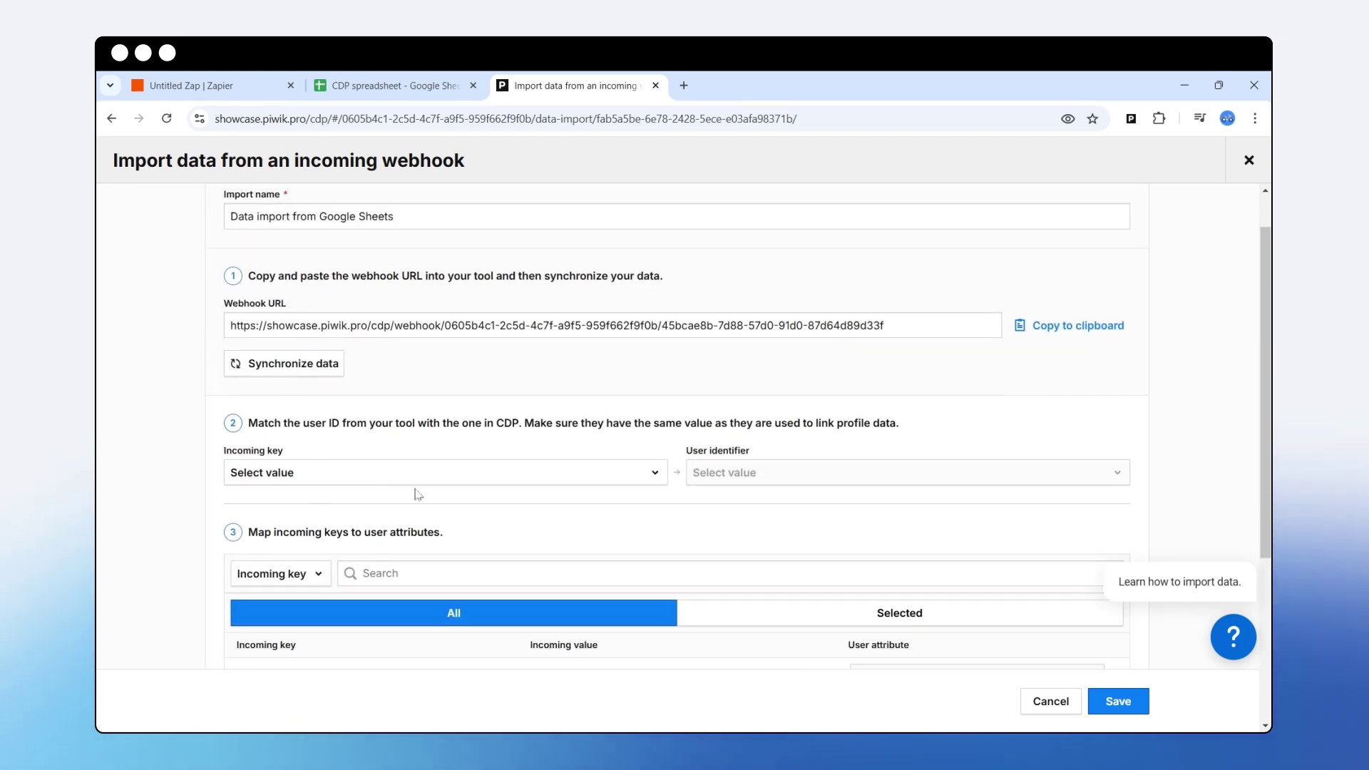
Check the spreadsheet's email column, then match the import's incoming key email with the user identifier User ID in Piwik PRO.
click(395, 85)
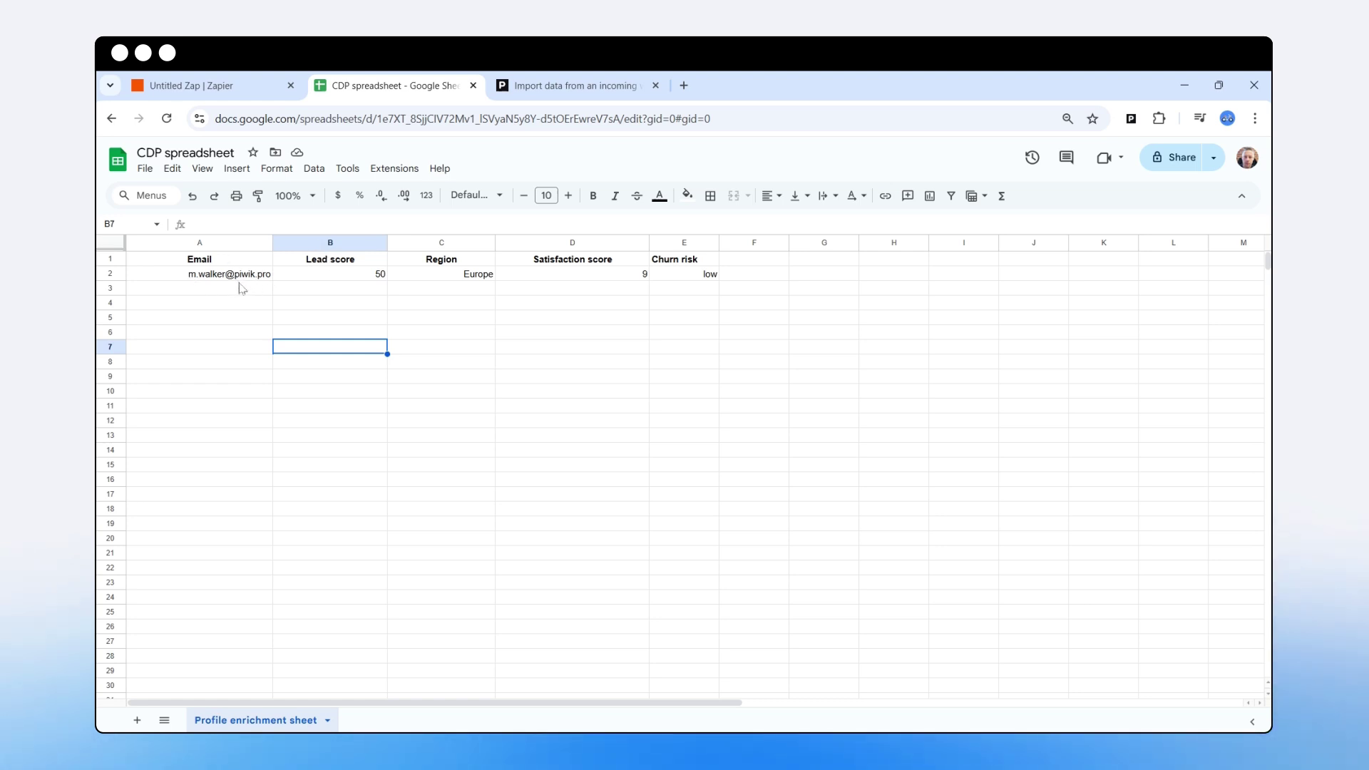
click(243, 86)
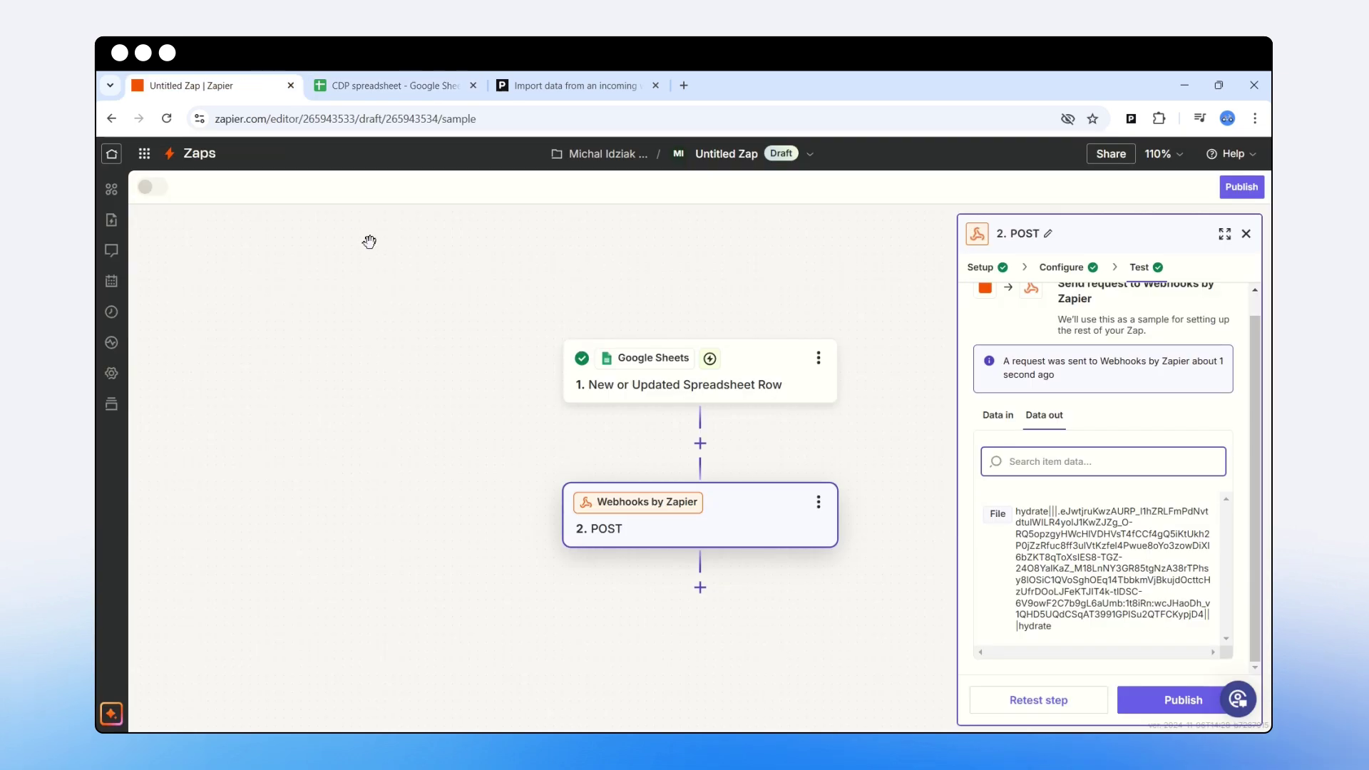
click(516, 87)
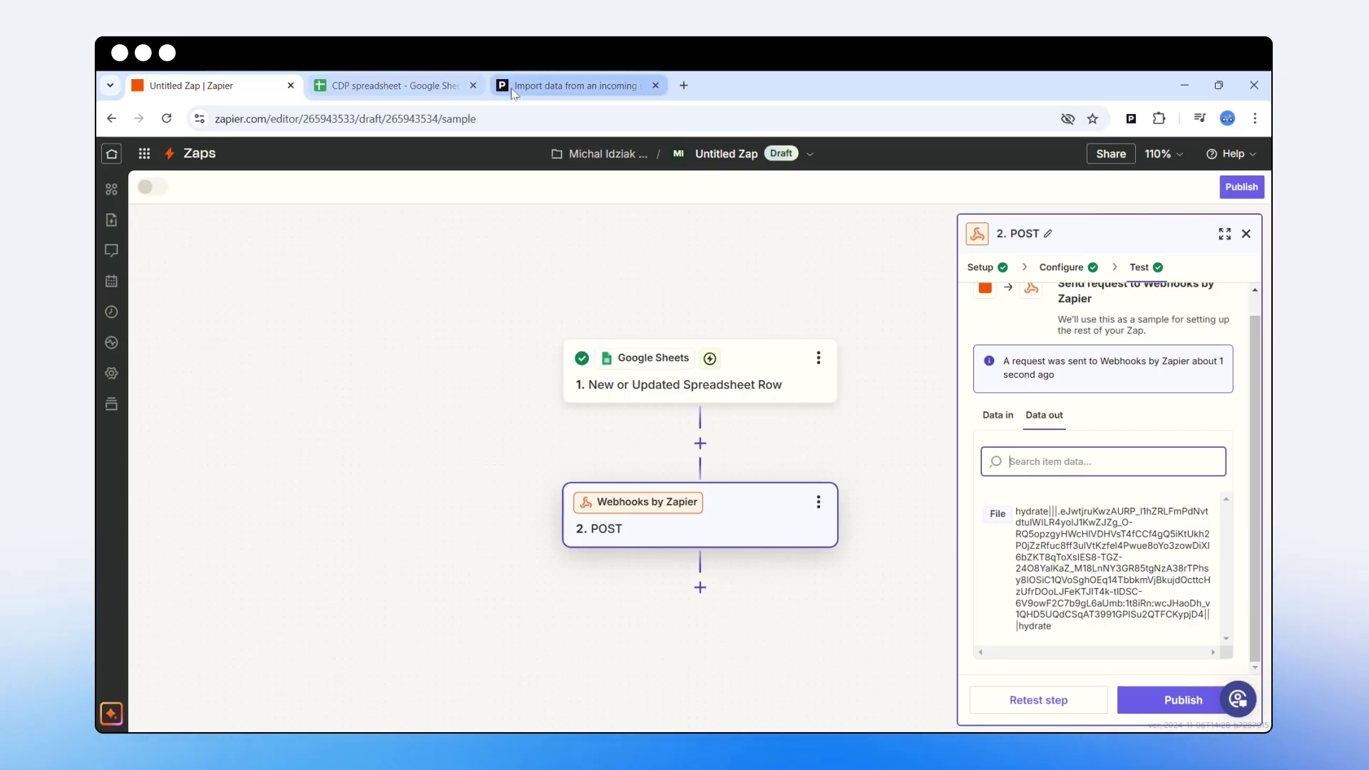
click(388, 474)
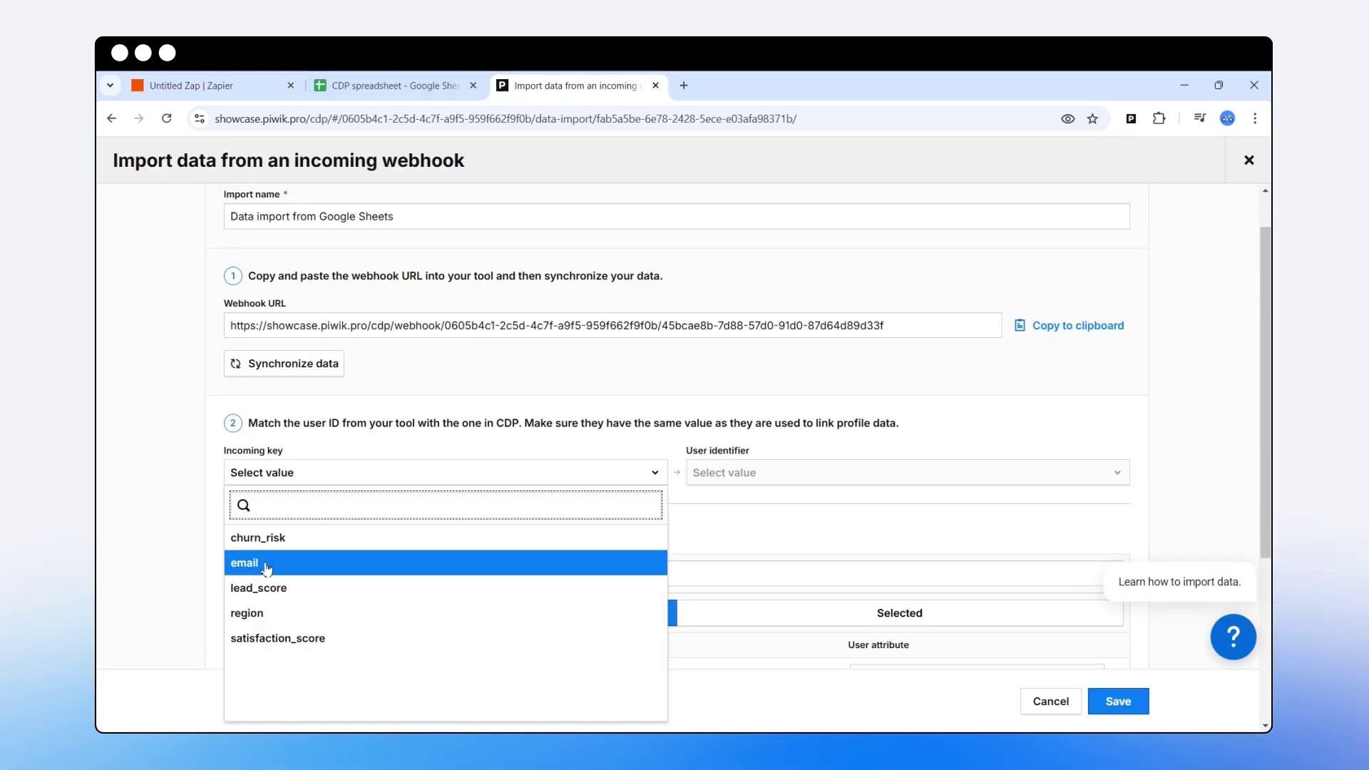
click(267, 563)
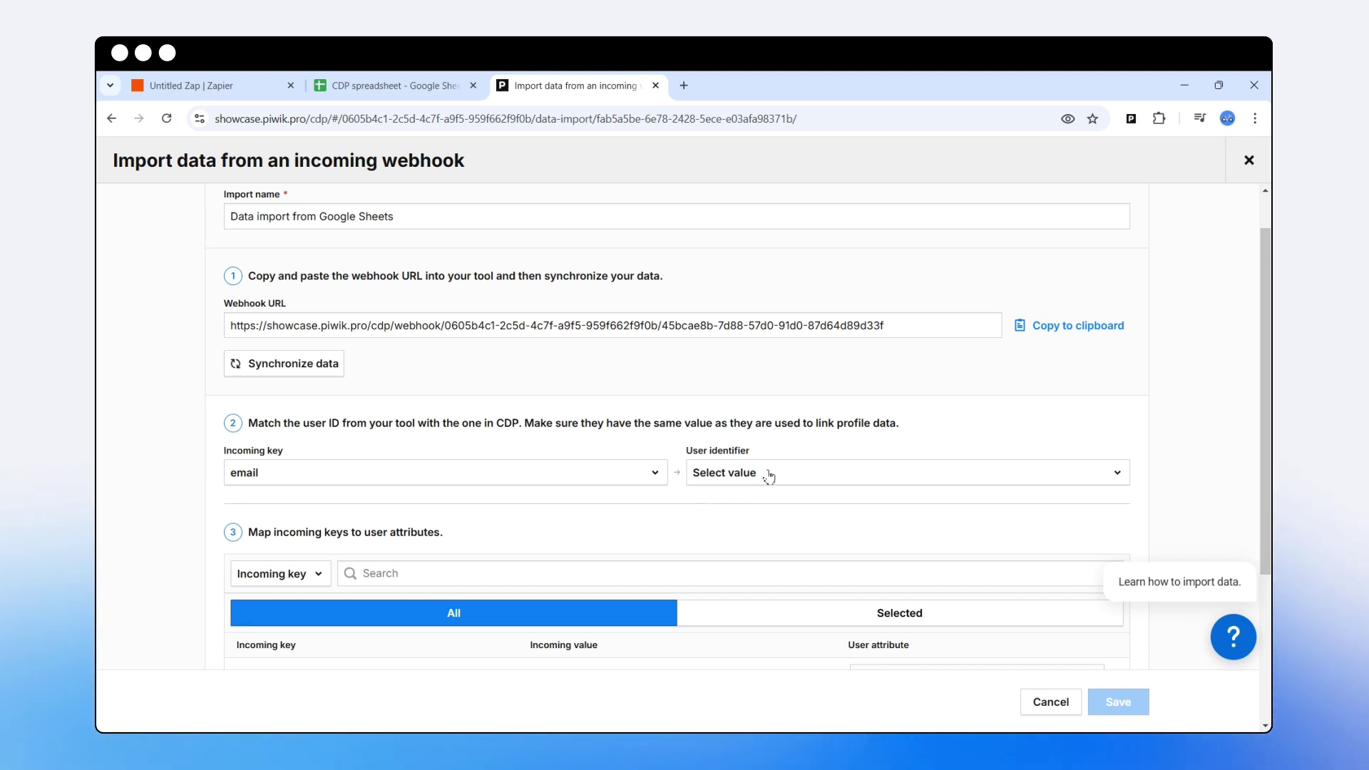
click(762, 474)
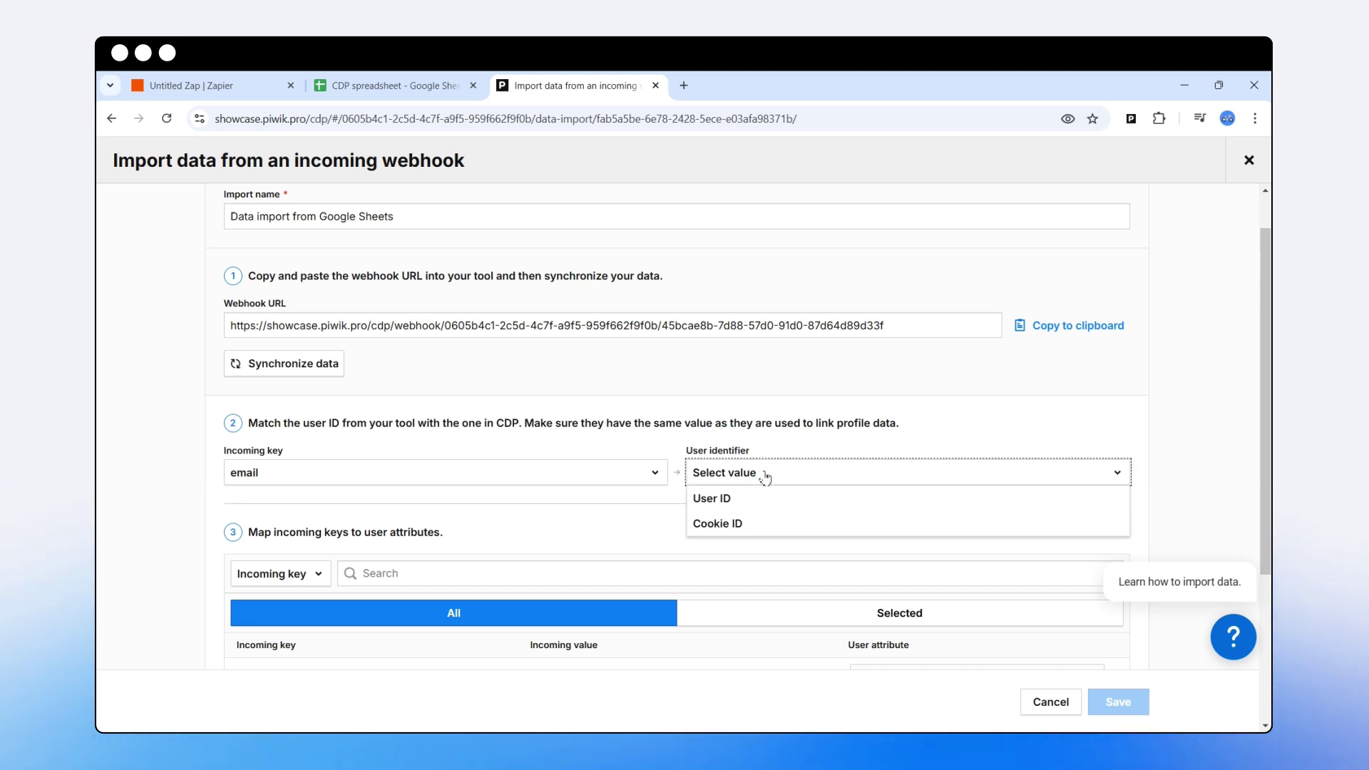
click(732, 501)
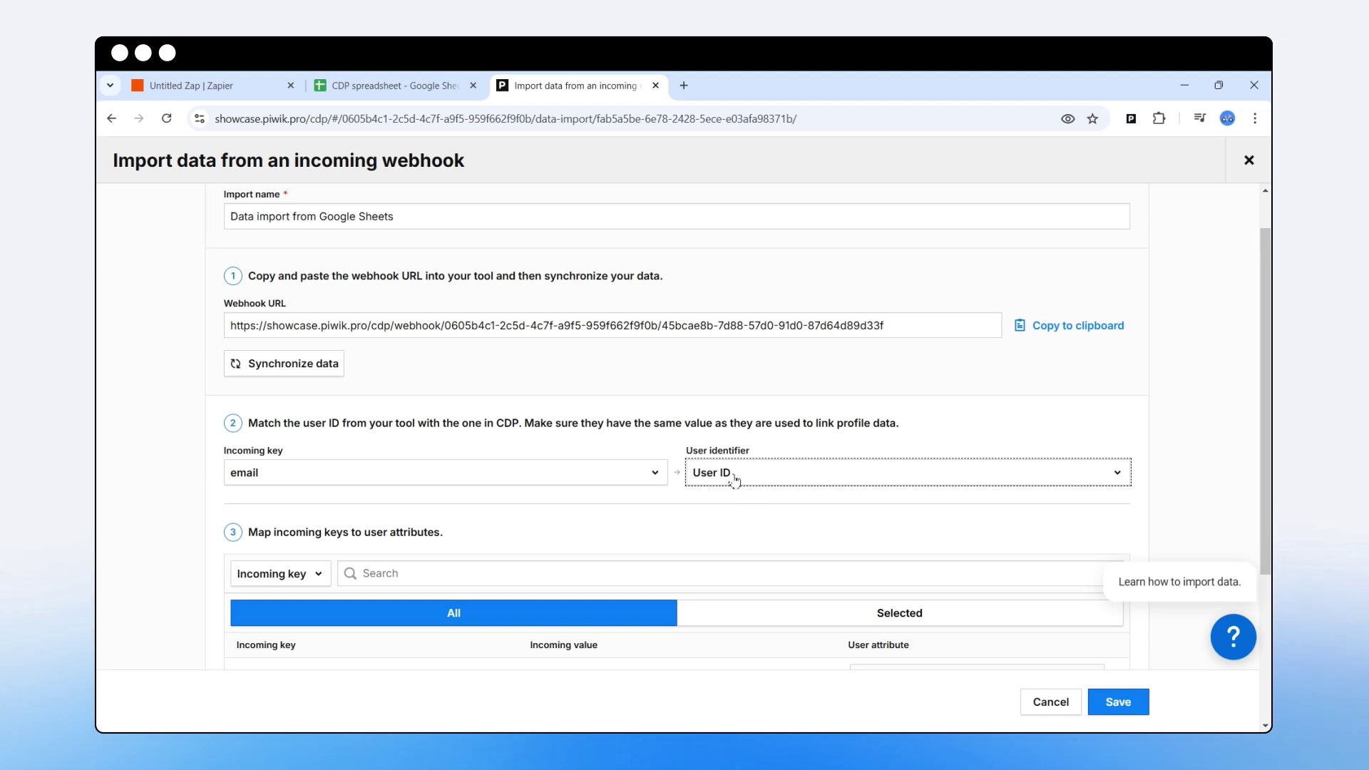
Select the incoming key churn_risk and start a custom user attribute for it named Churn probability.
scroll(741, 499, down, 3)
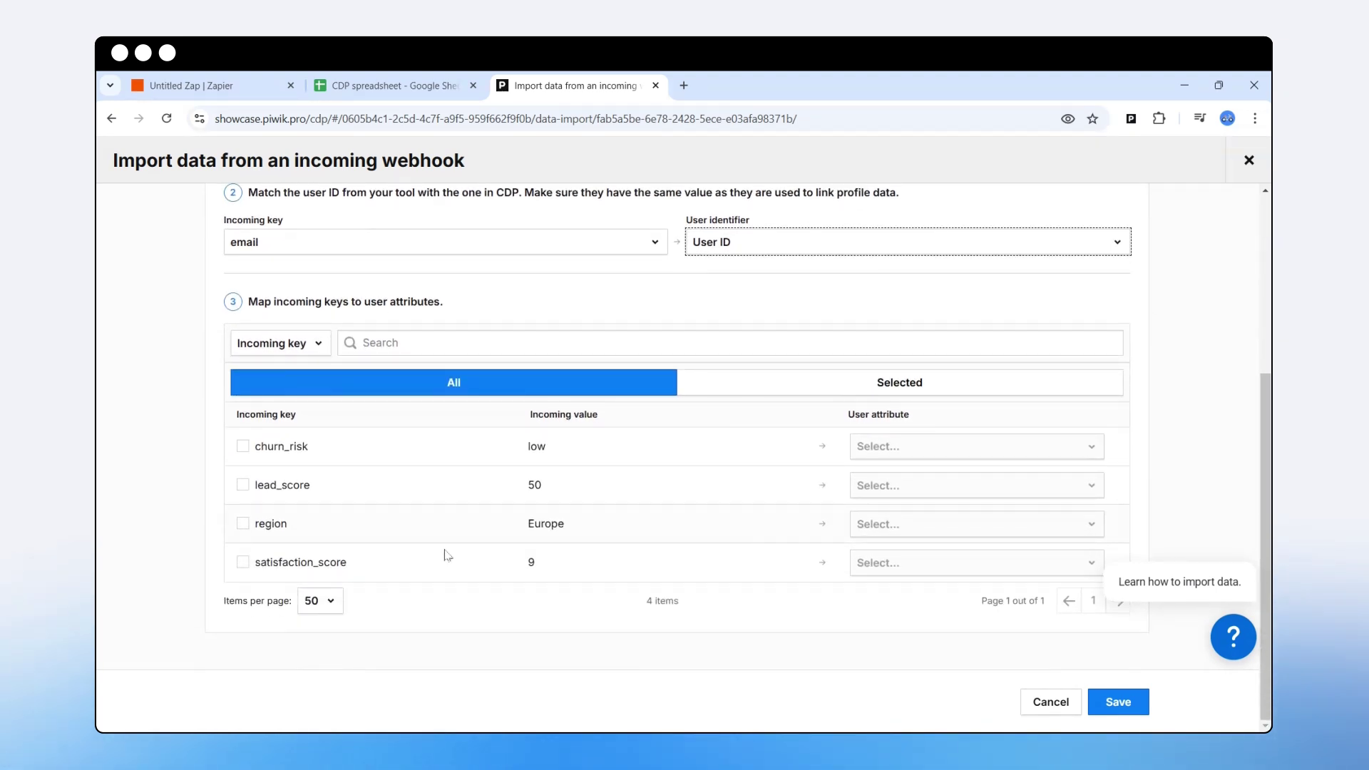
click(243, 447)
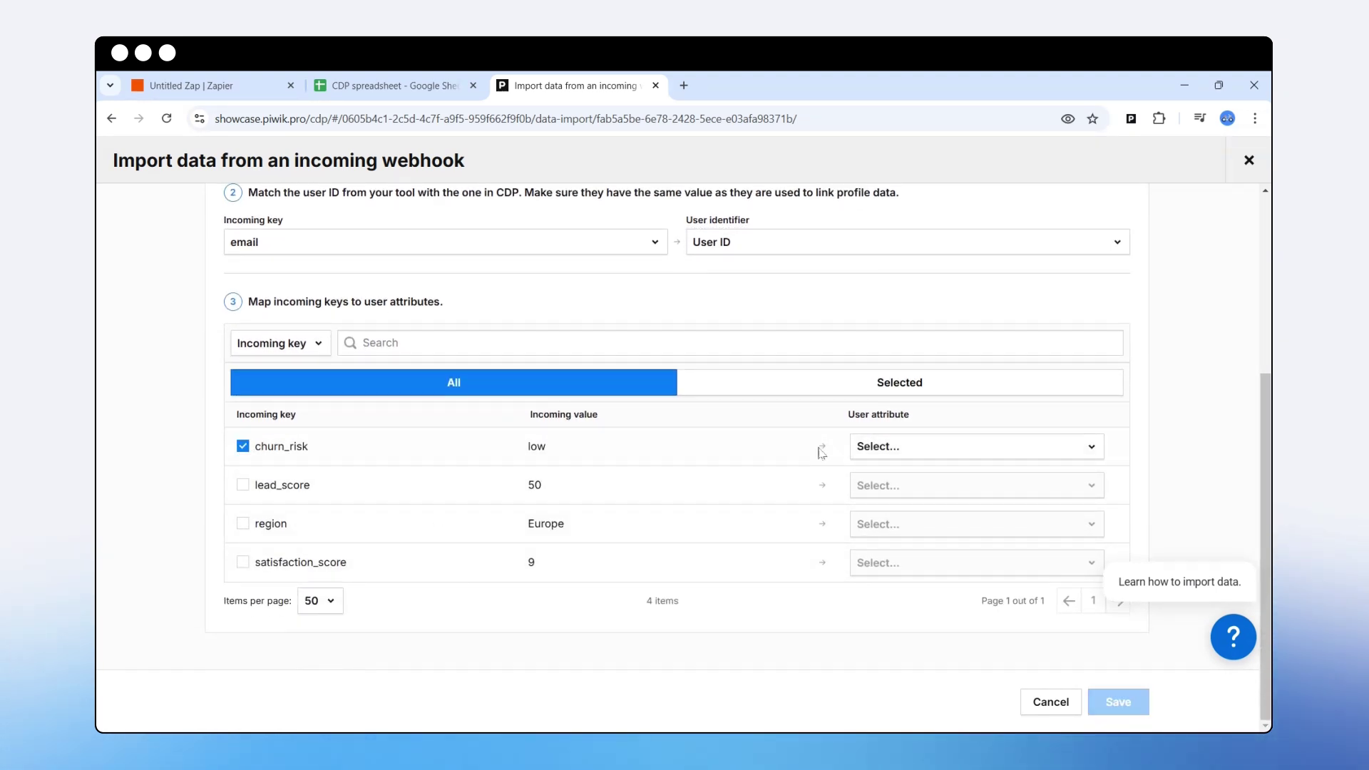
click(899, 458)
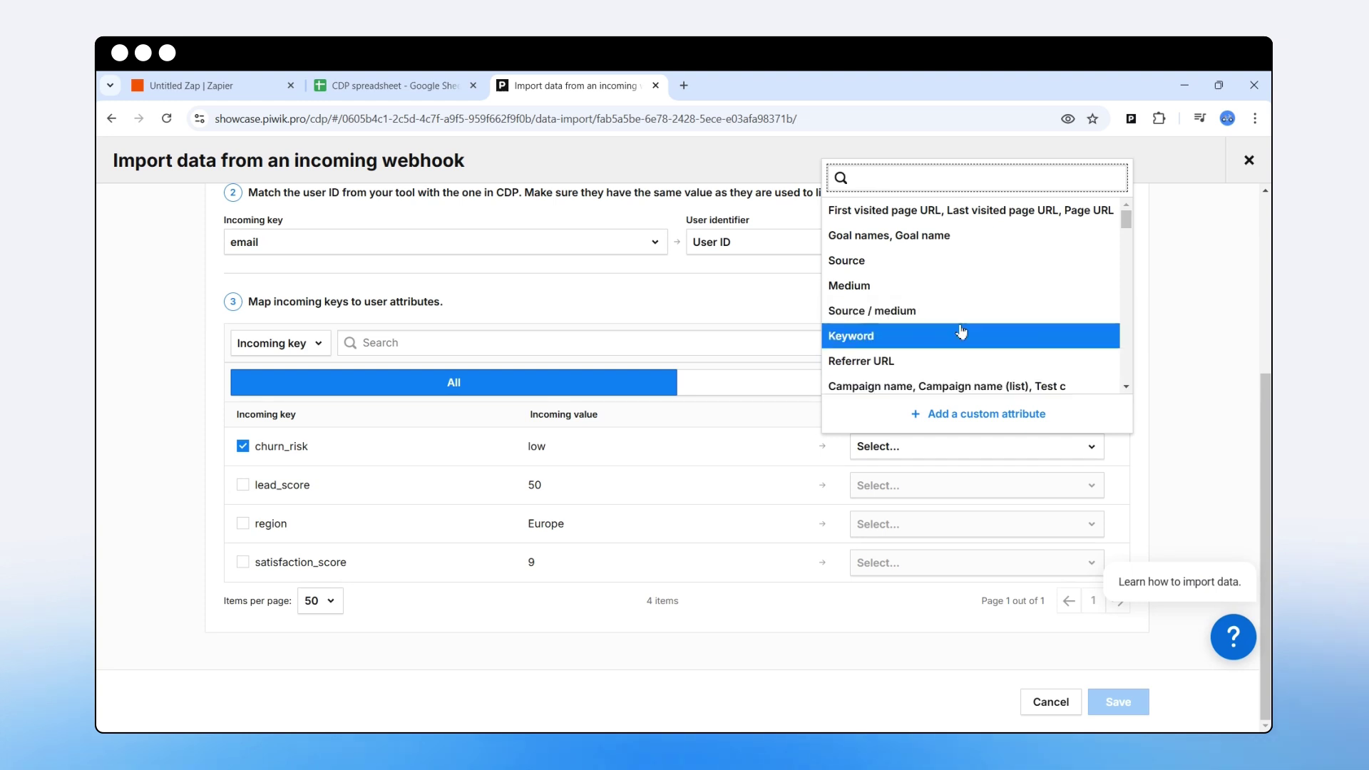
click(977, 416)
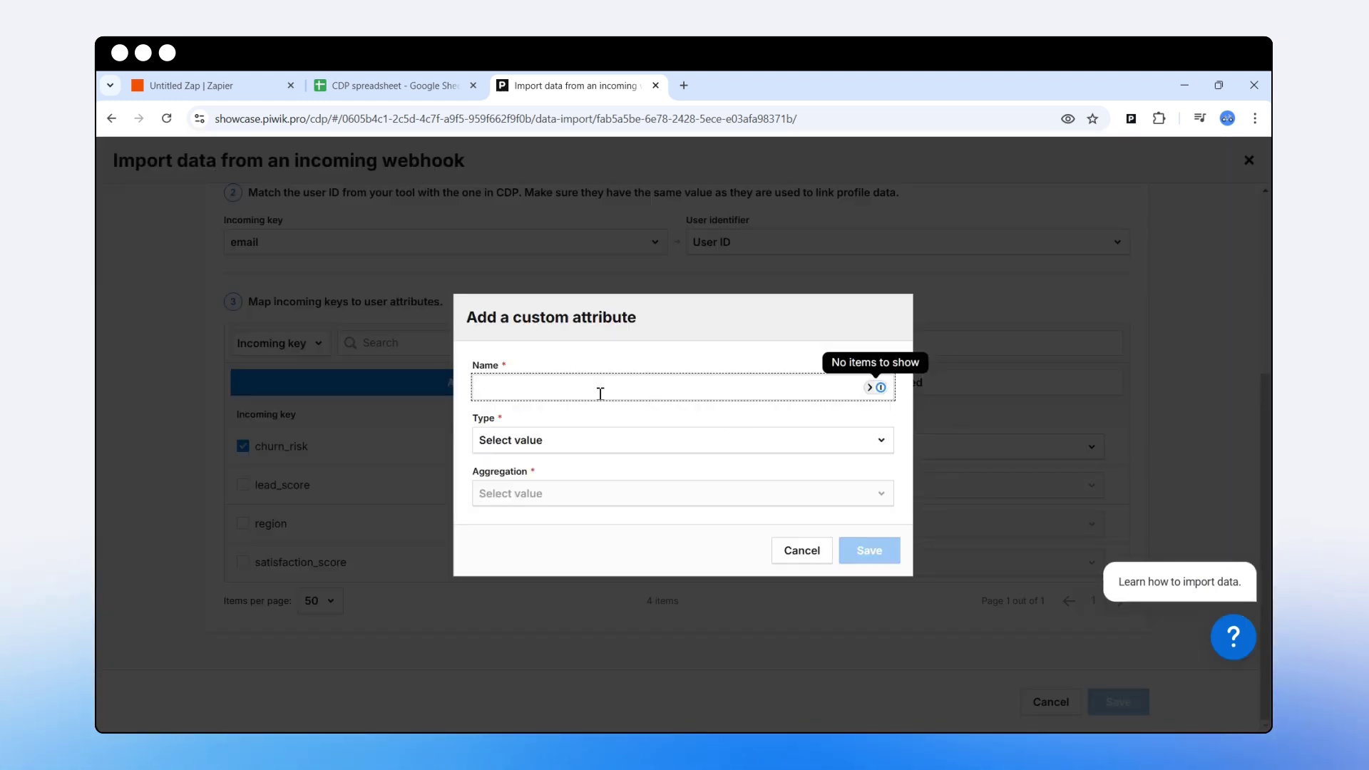
text(churn probability)
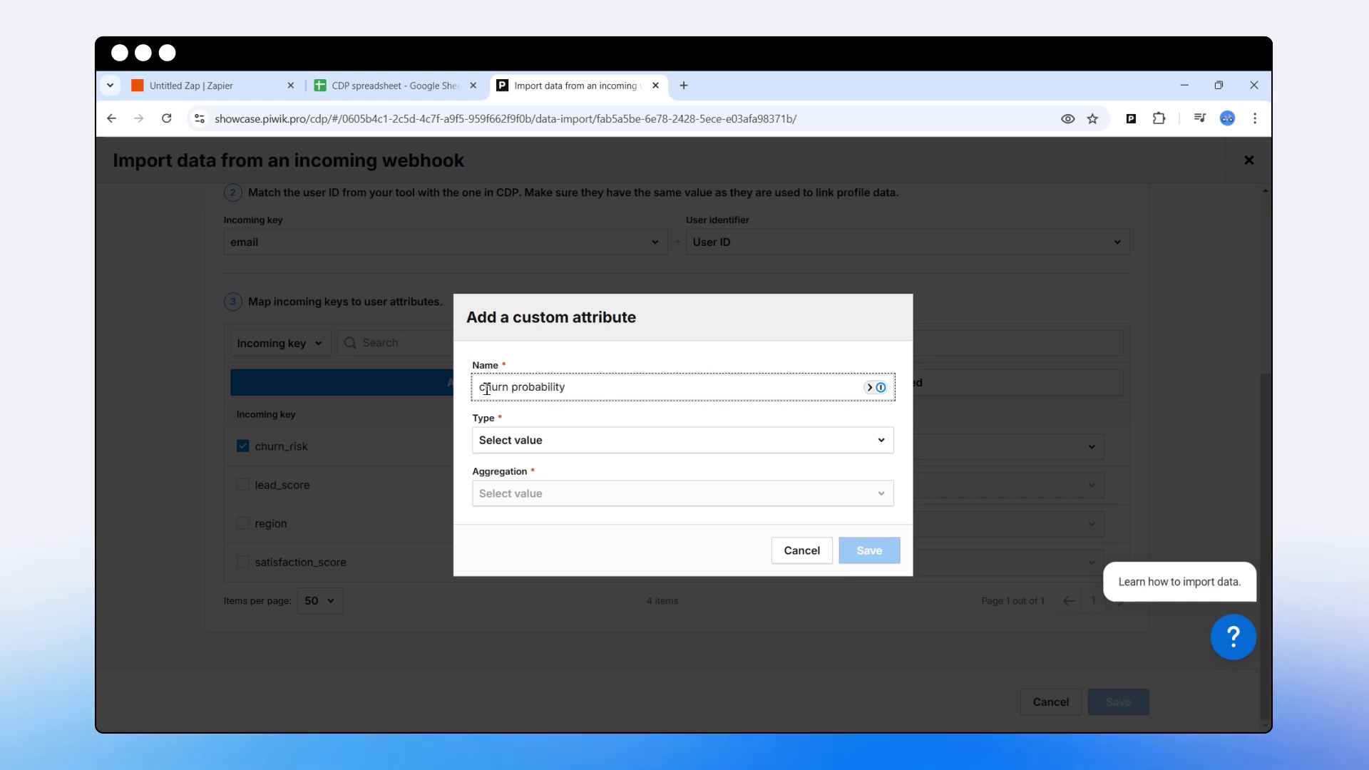
key(BackSpace)
text(C)
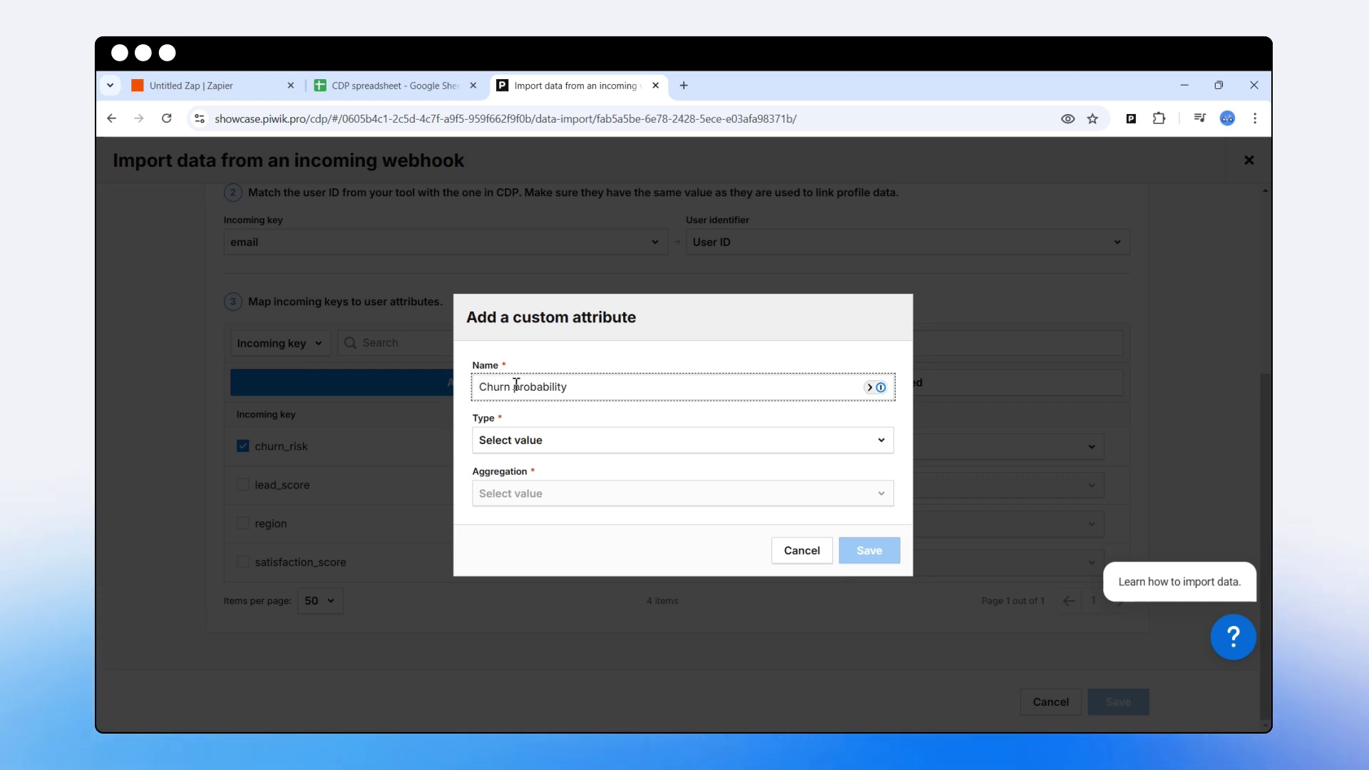
Set the Churn probability attribute's type to String and its aggregation to Last, and save it.
click(581, 445)
click(535, 464)
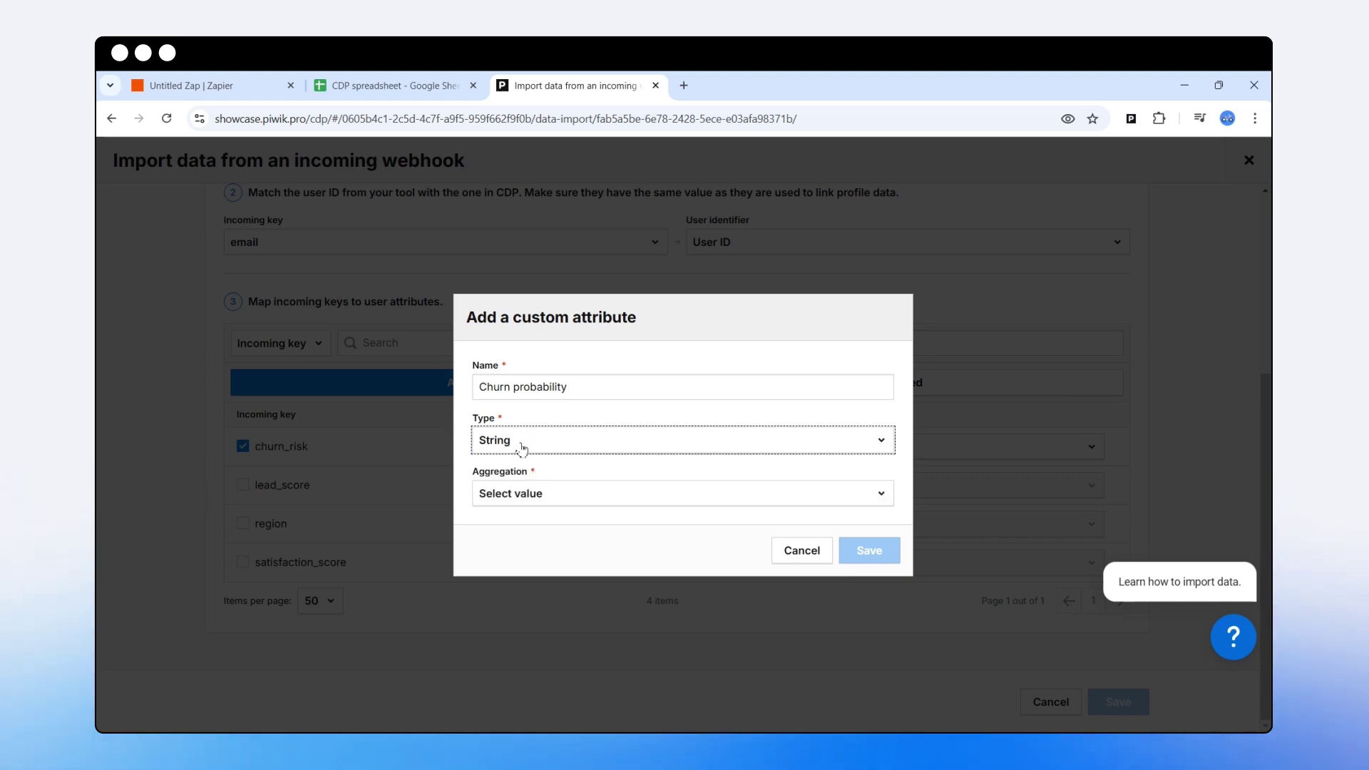
click(522, 447)
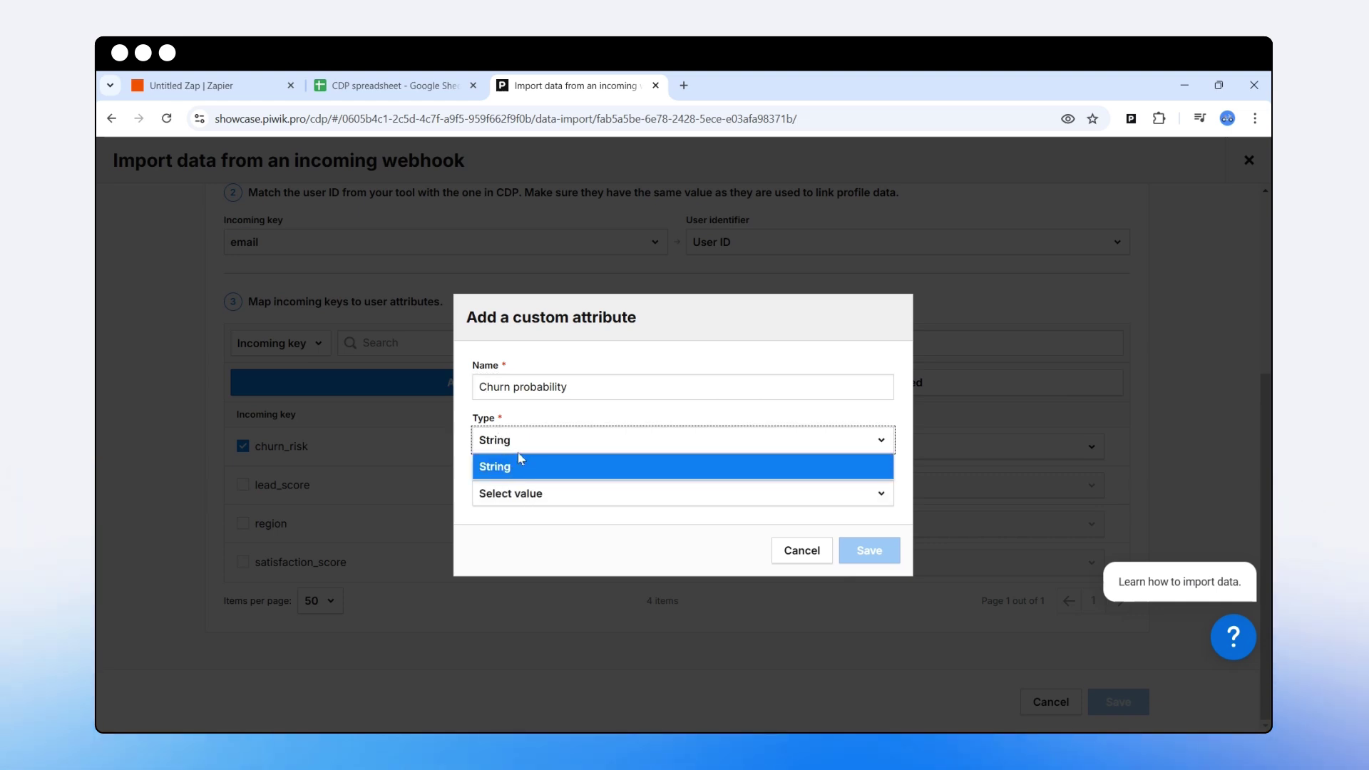
click(521, 467)
click(522, 499)
click(523, 544)
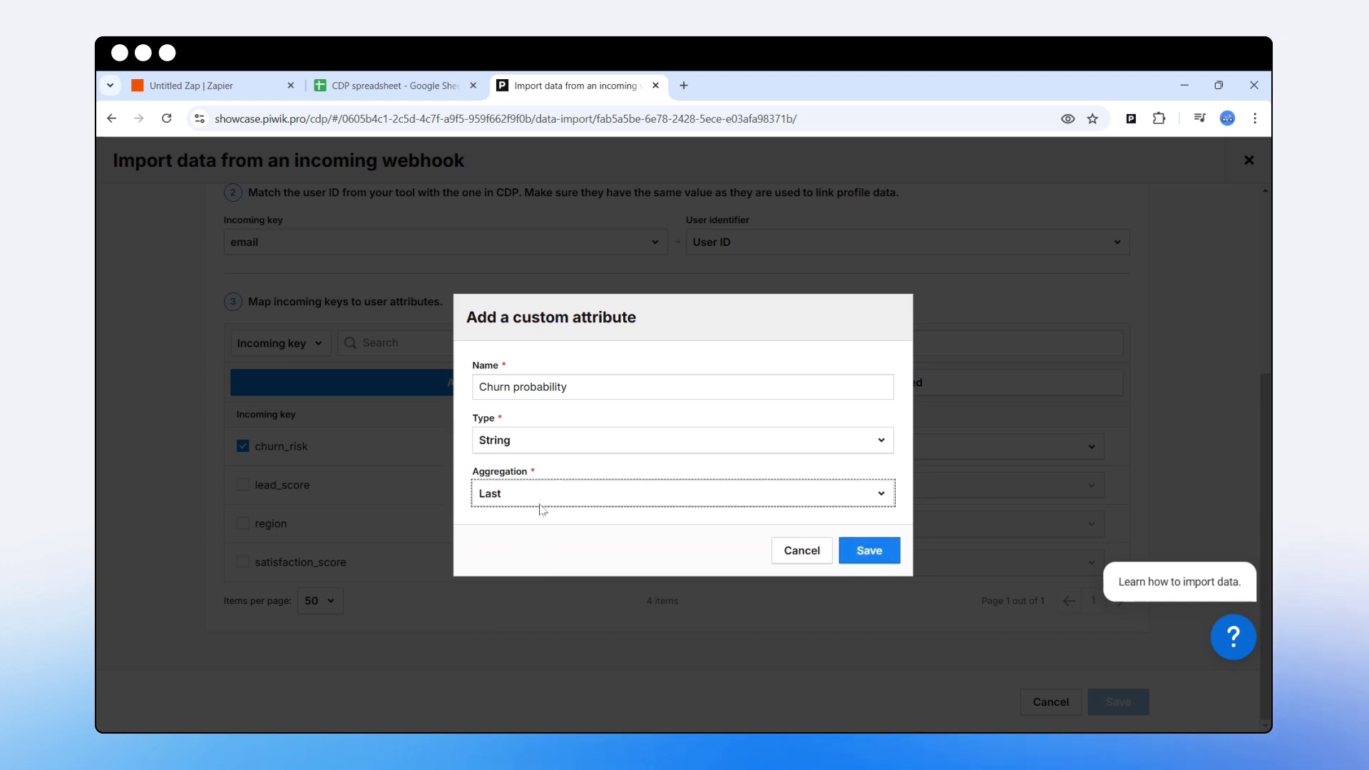
click(514, 503)
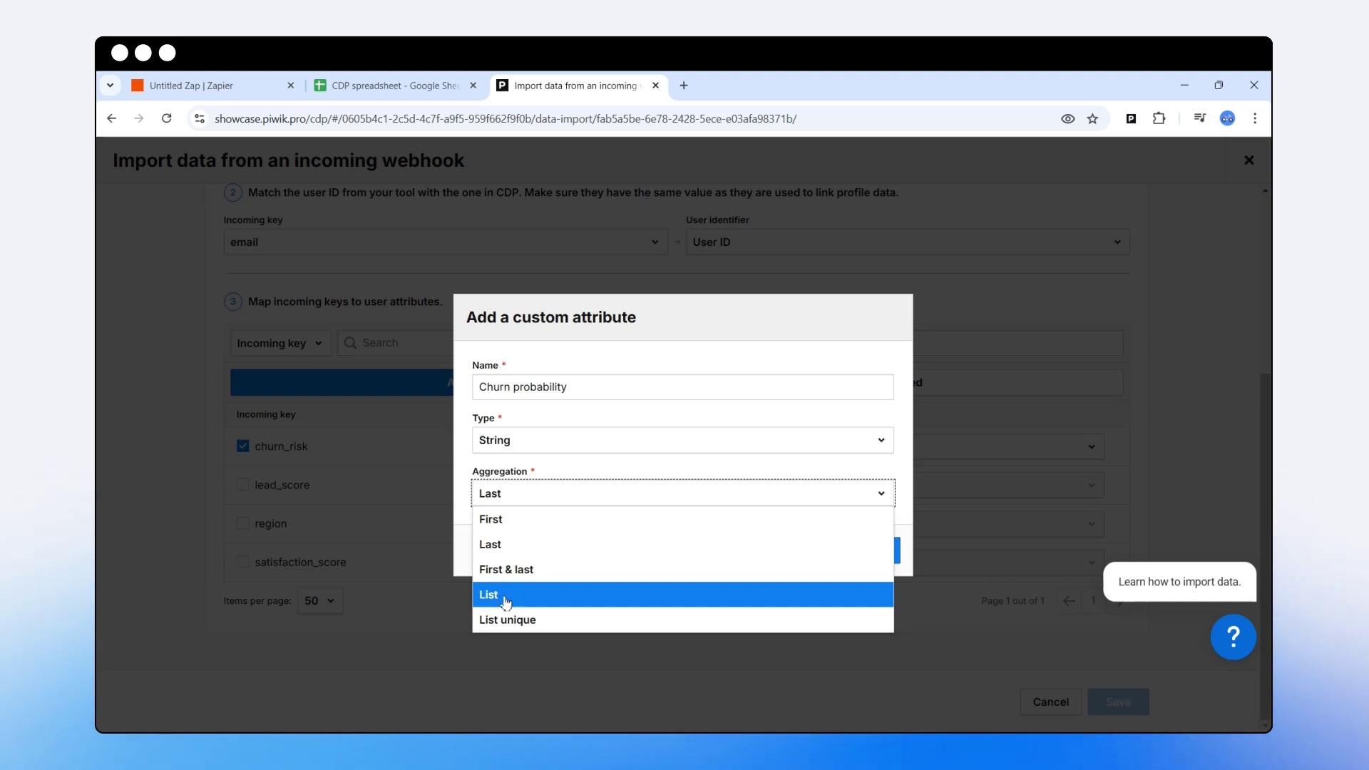
click(520, 549)
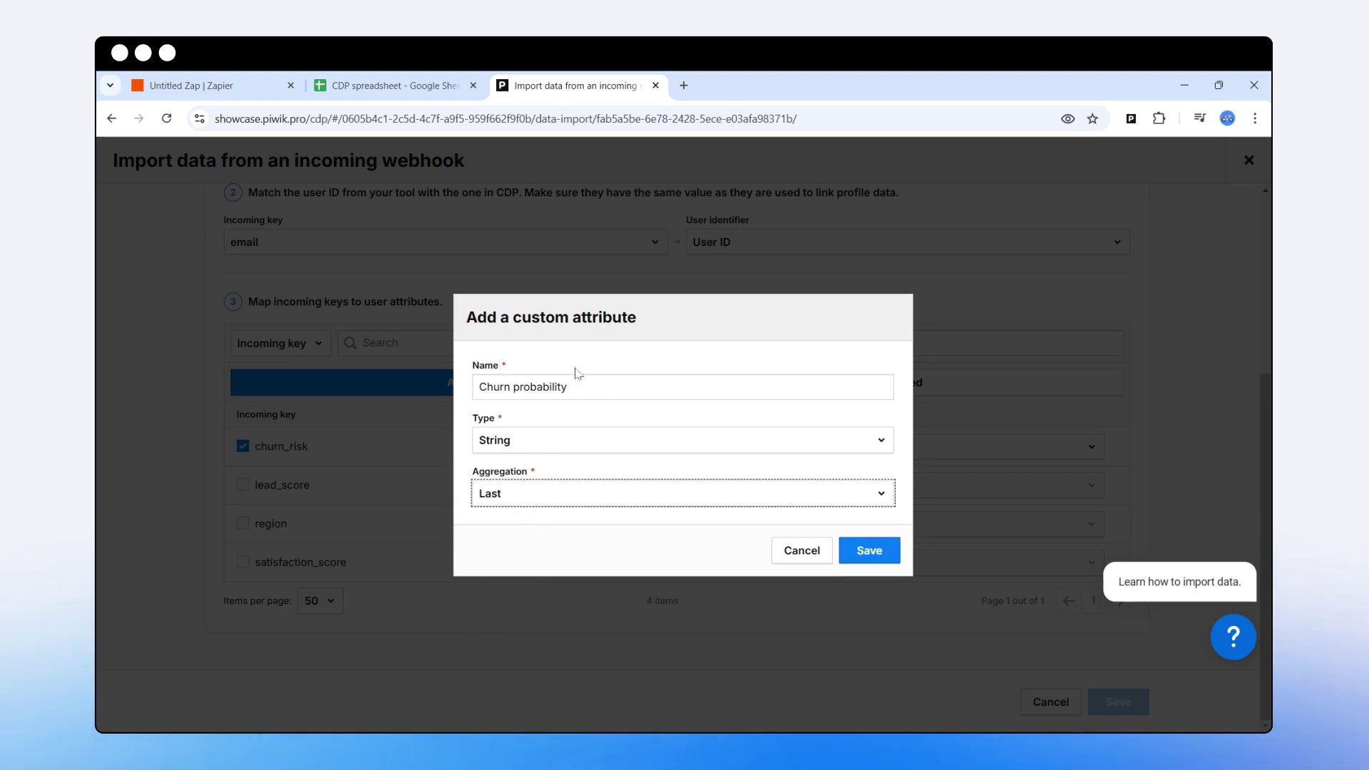
click(873, 554)
Select the incoming key lead_score and map it to the existing user attribute "Lead score, lead score, lead score".
click(243, 486)
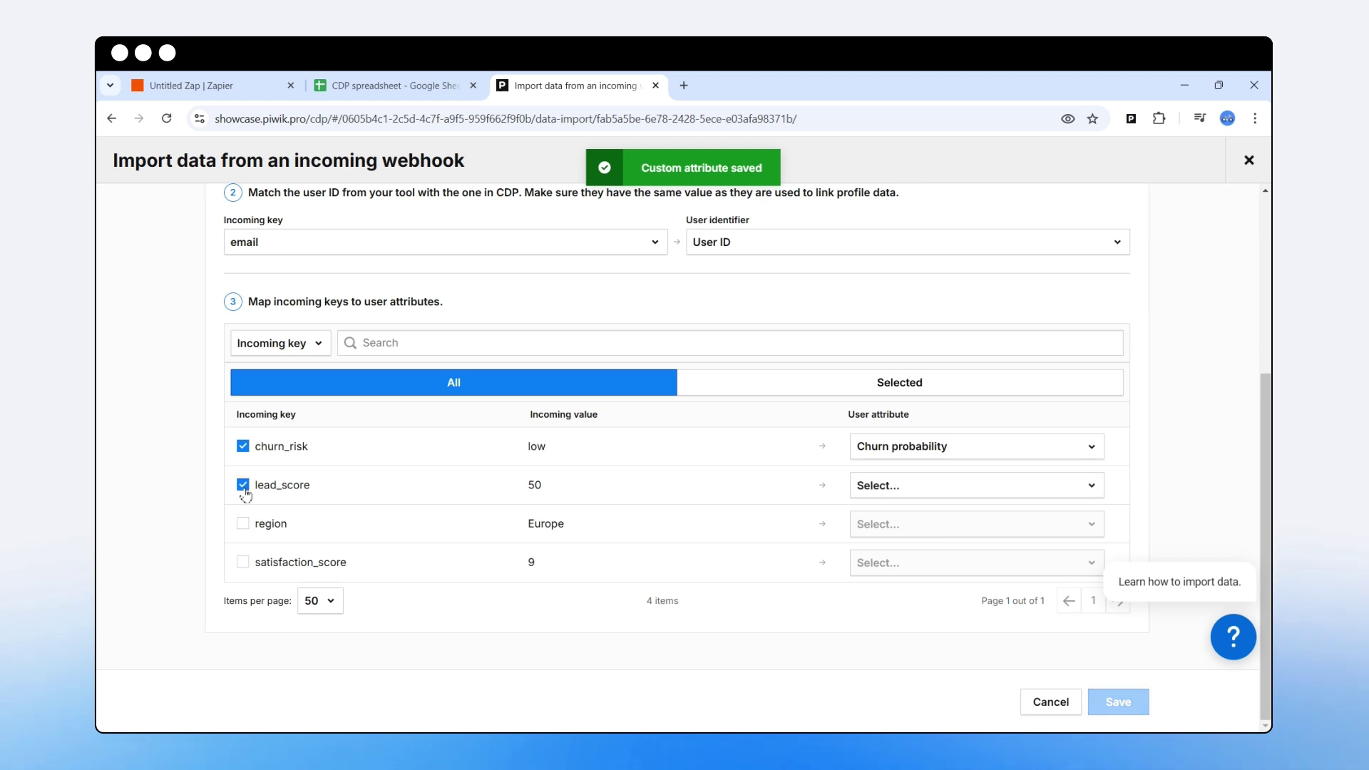
click(876, 488)
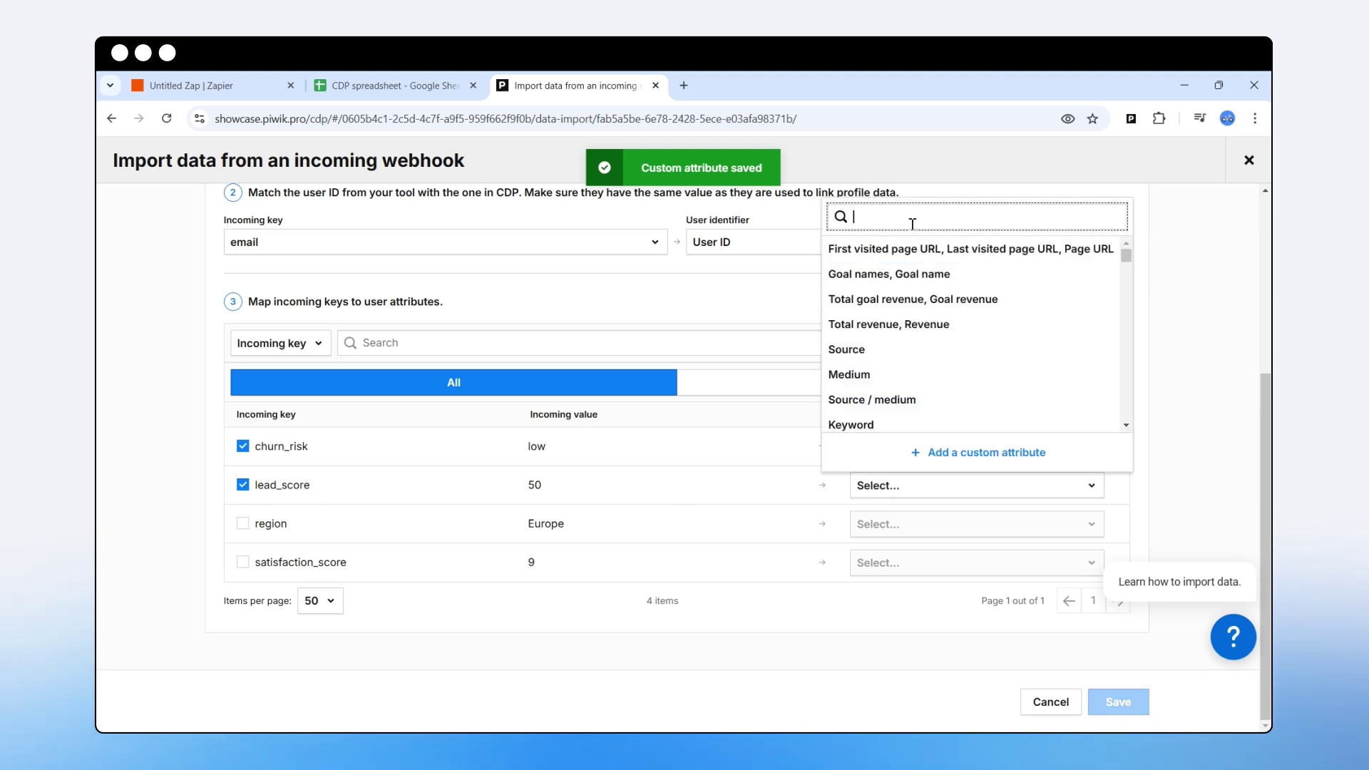
text(lead)
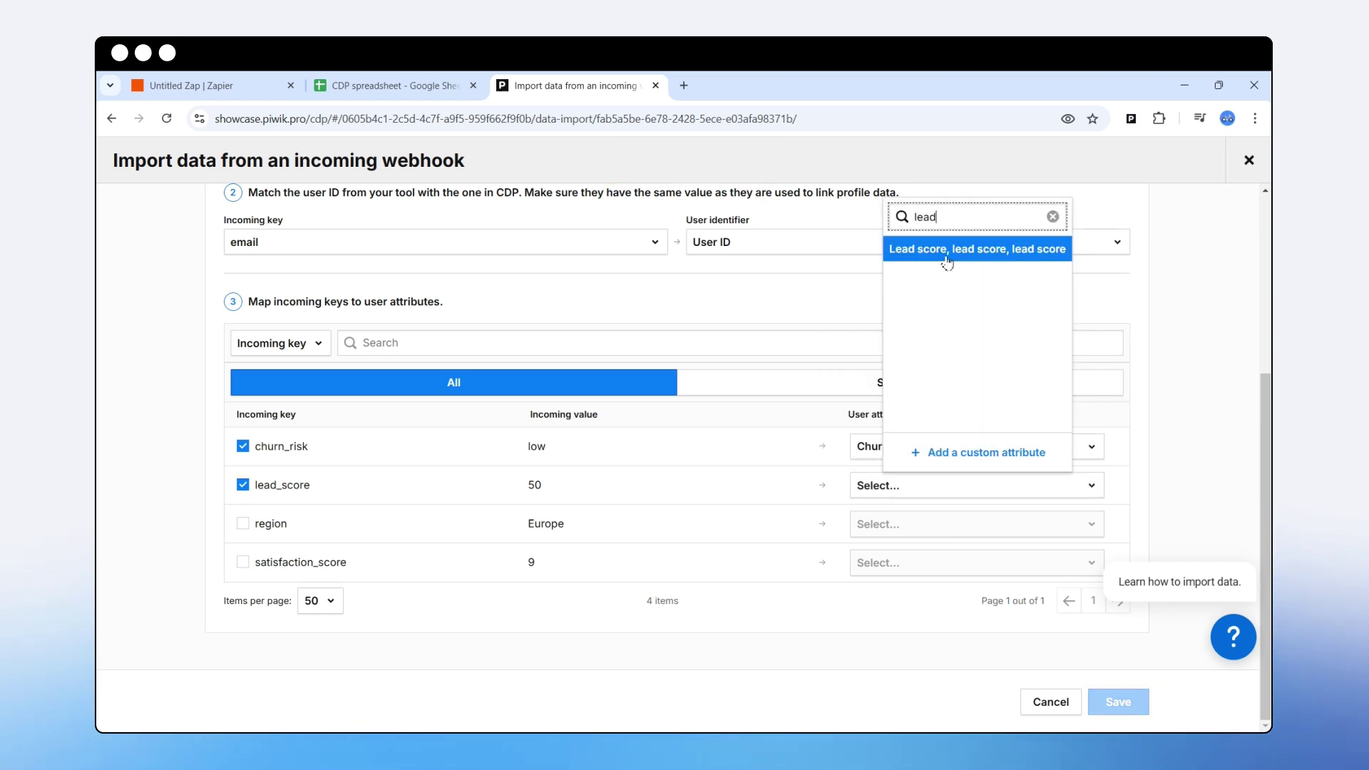
click(946, 261)
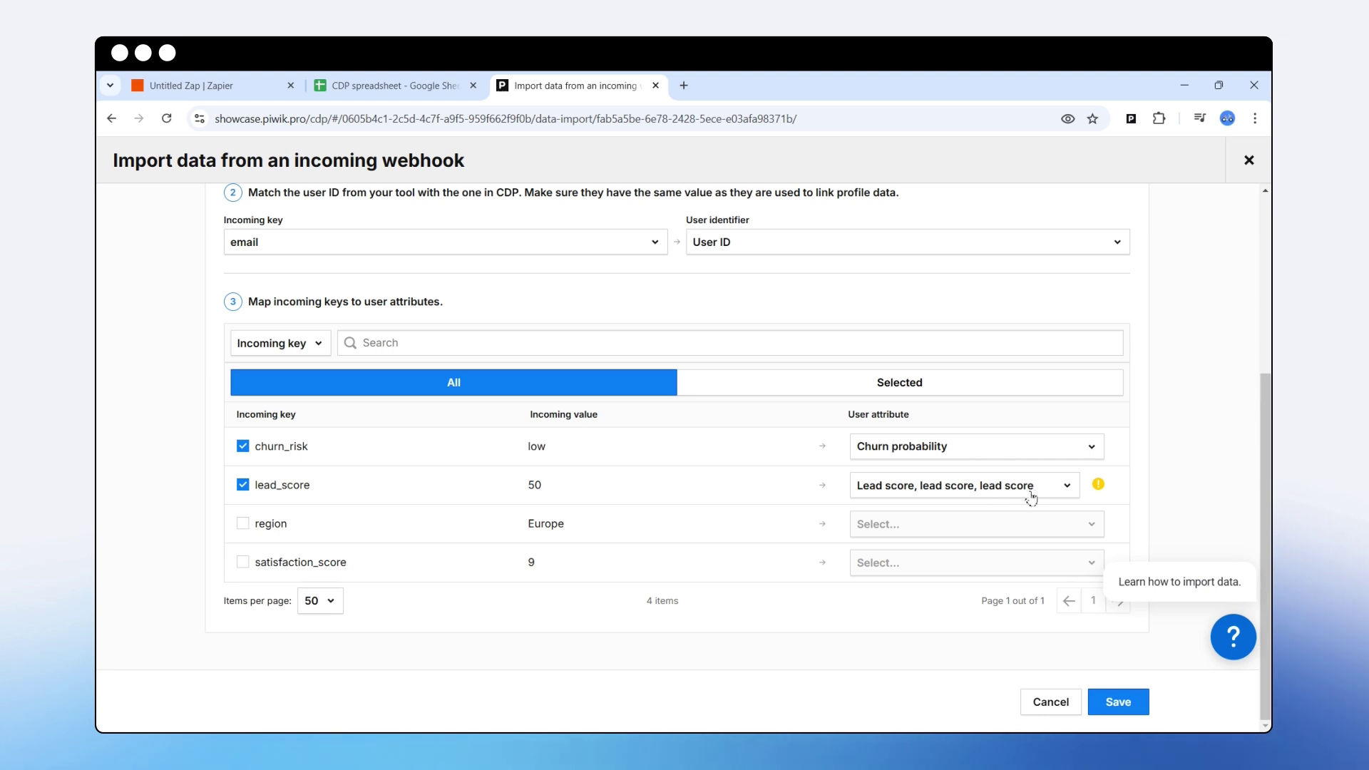
mouse_move(1100, 490)
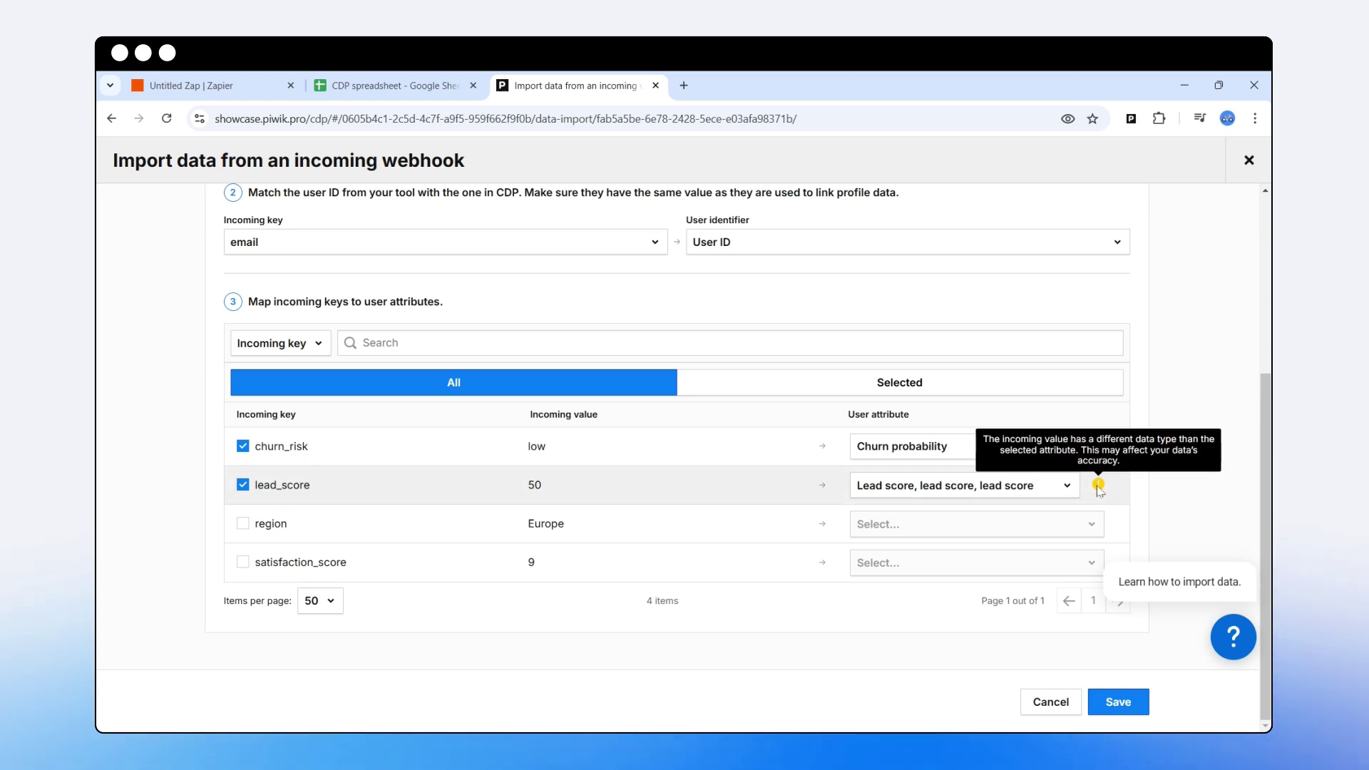
click(942, 492)
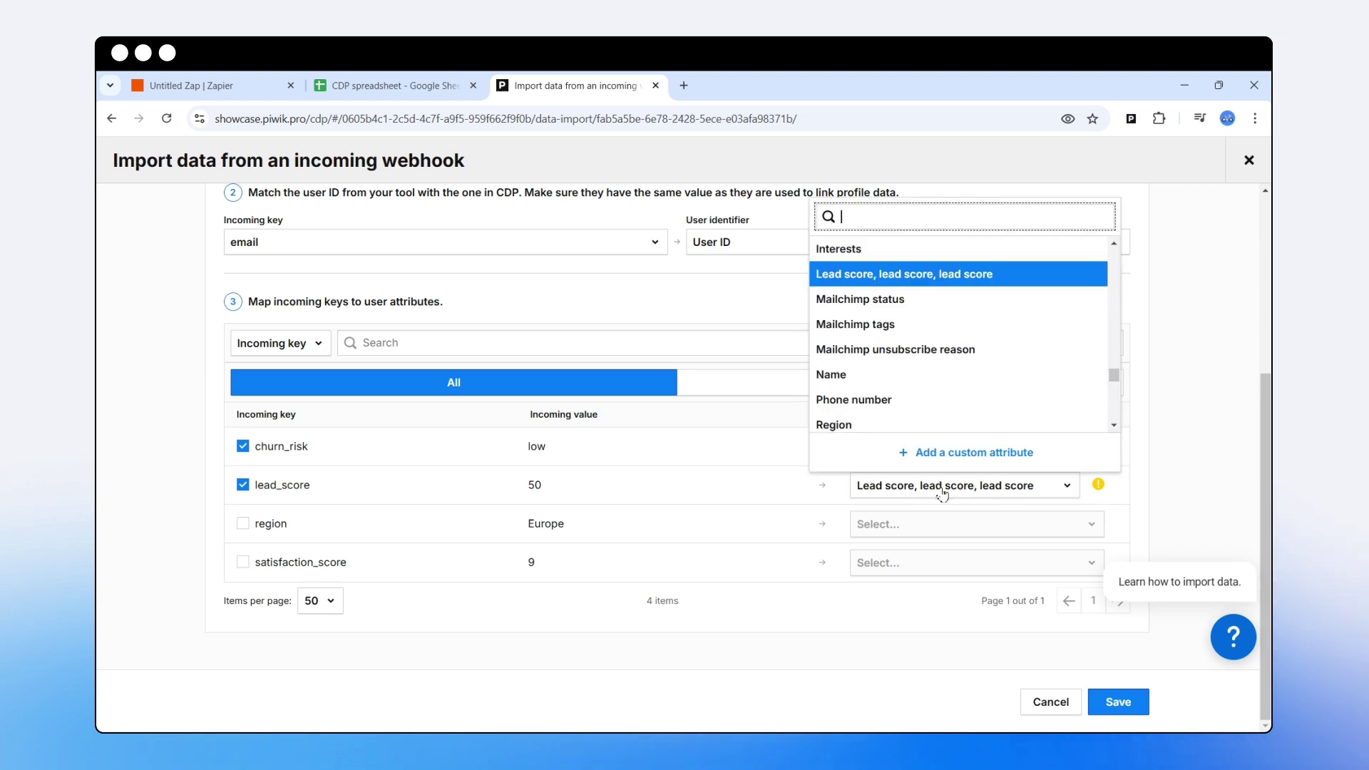
click(929, 455)
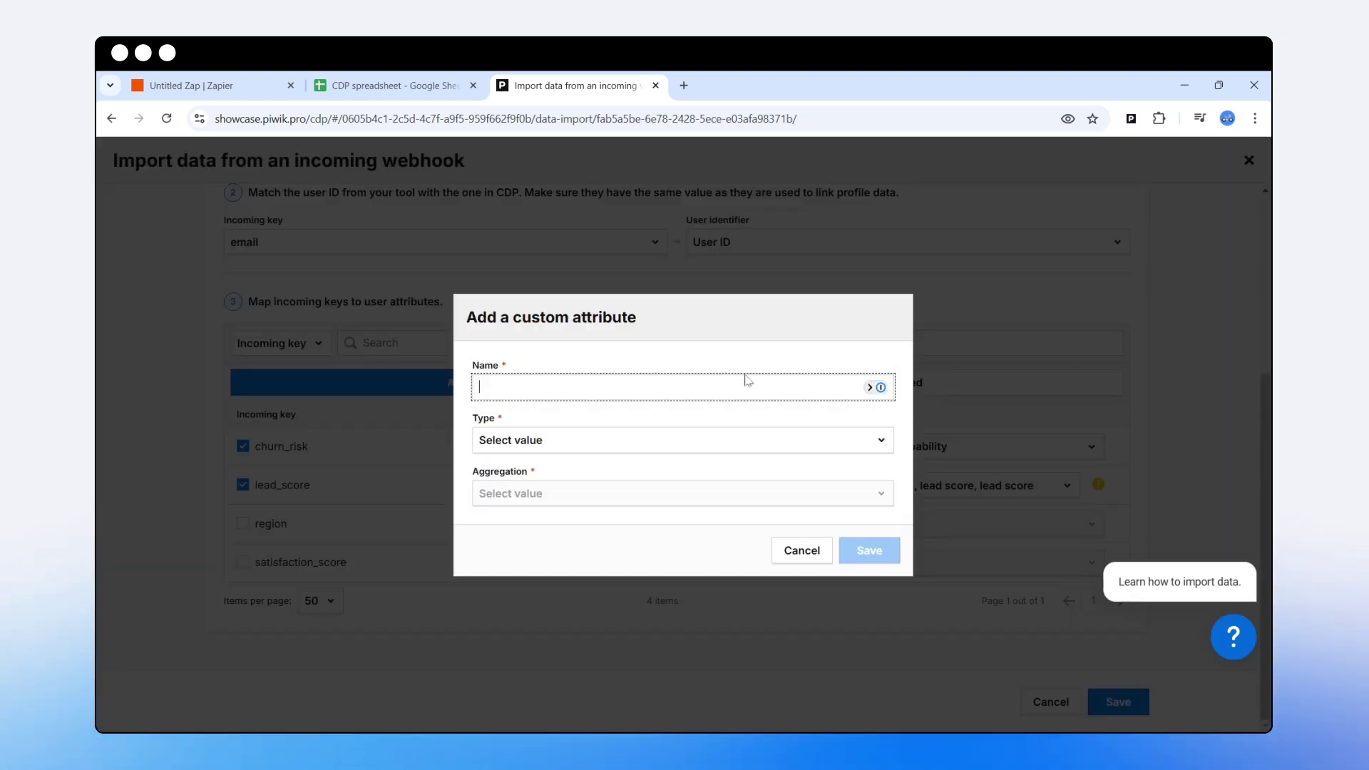
click(521, 442)
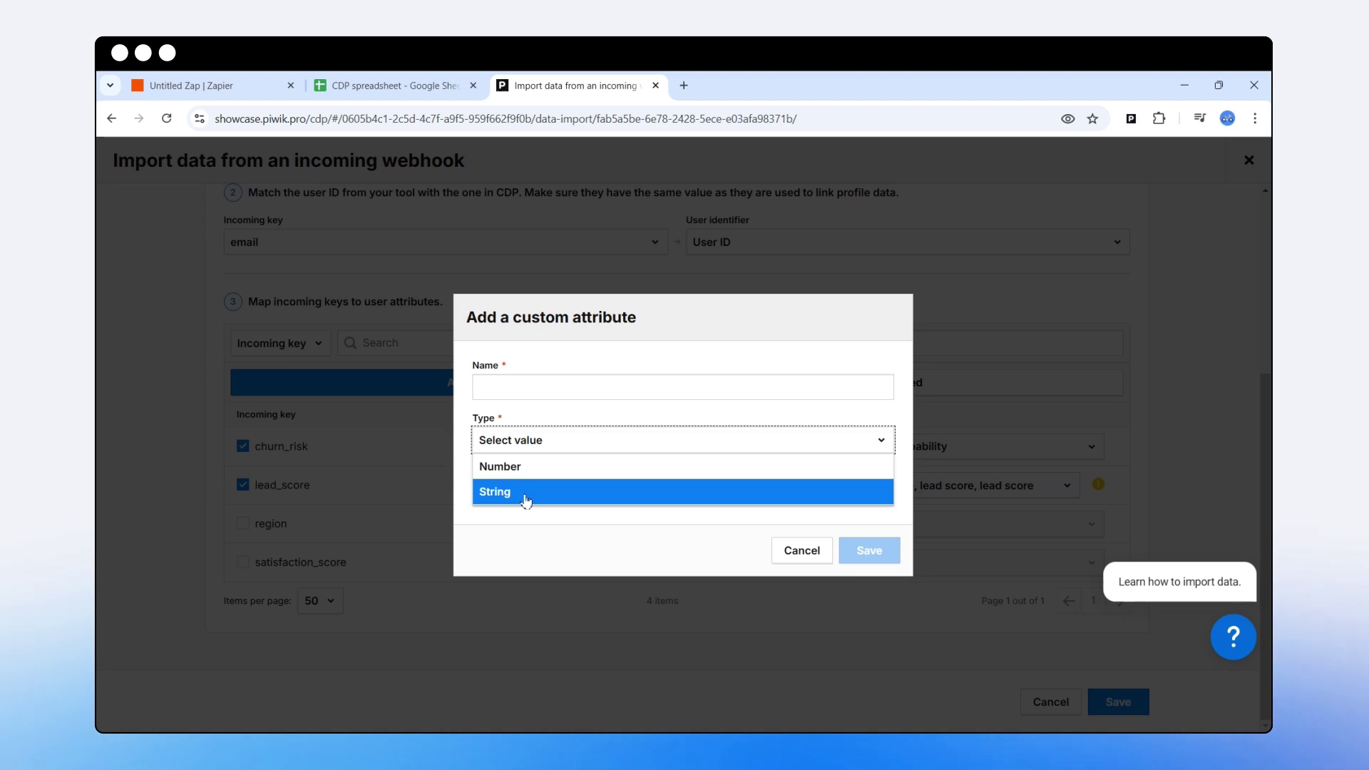
click(497, 467)
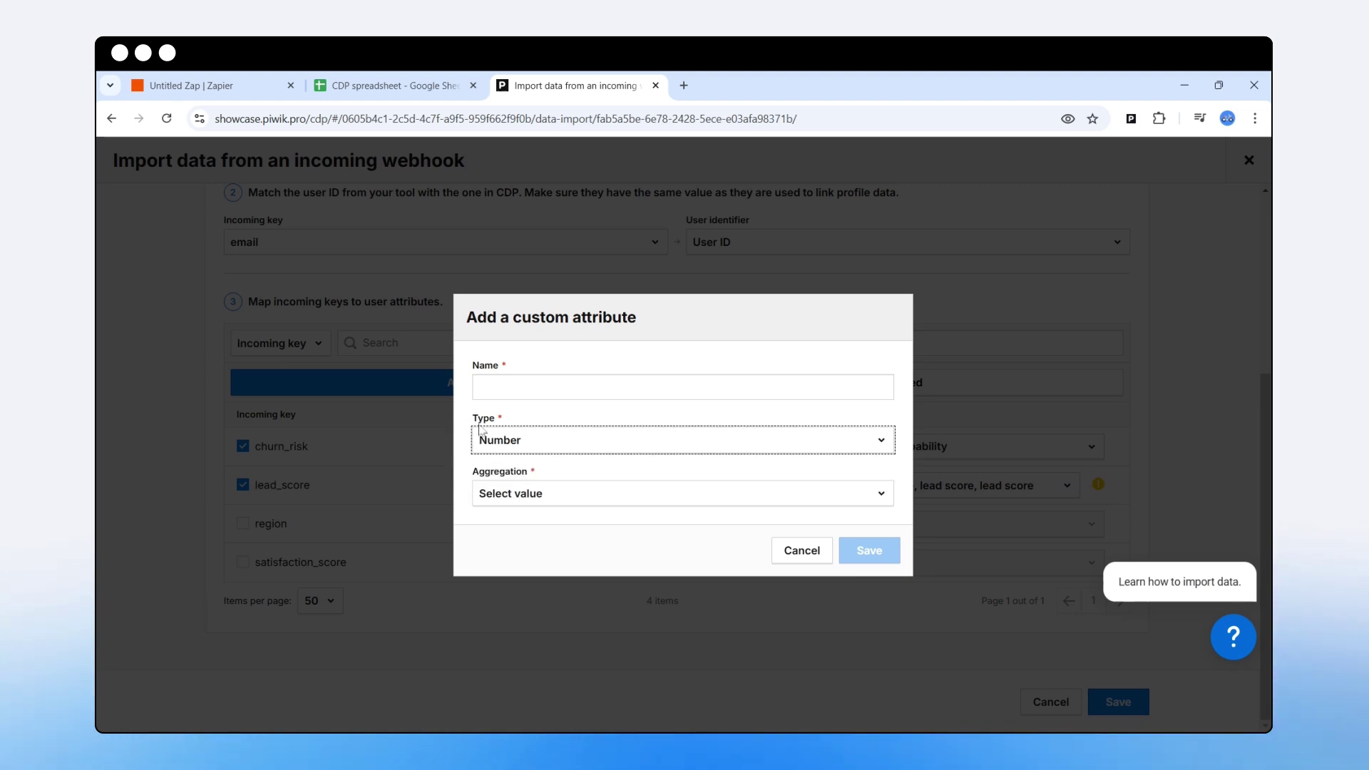
click(802, 550)
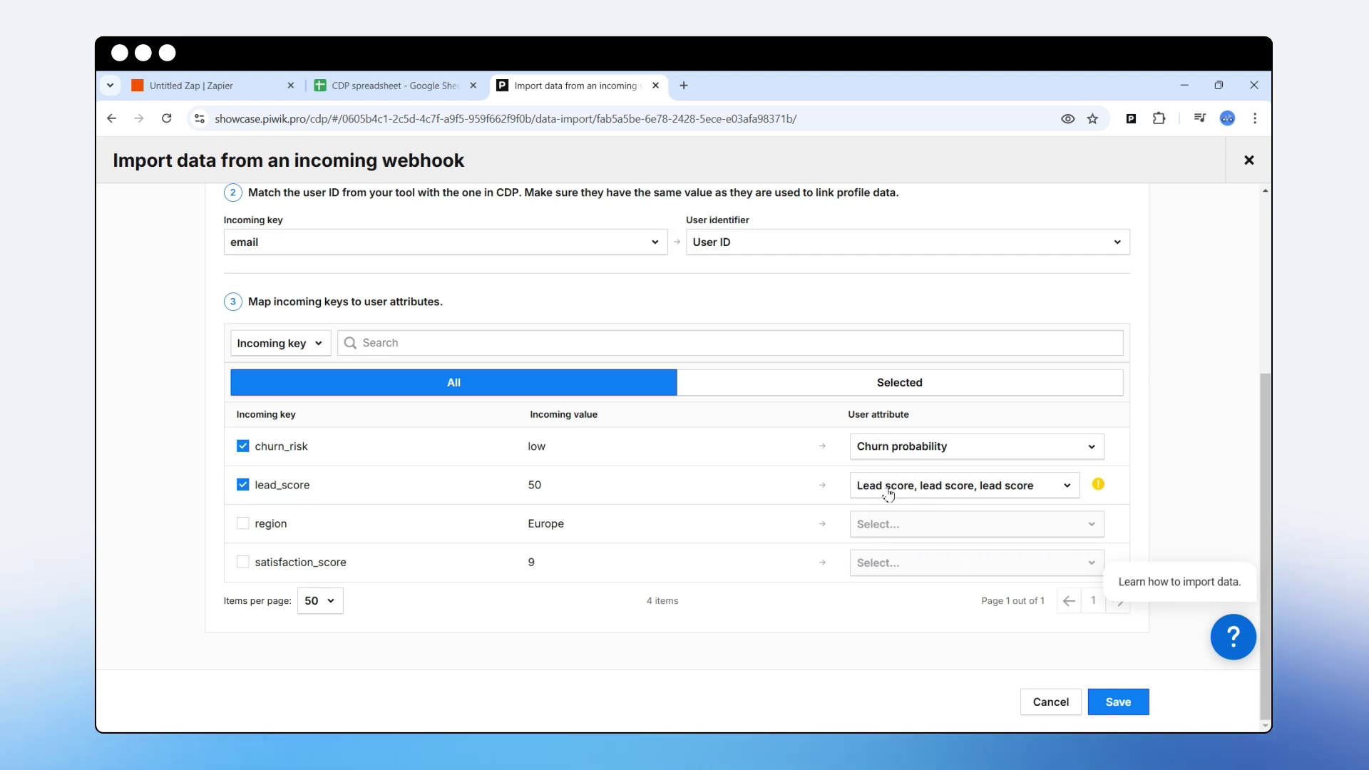
Select the incoming key region and map it to the user attribute Region.
click(243, 523)
click(926, 528)
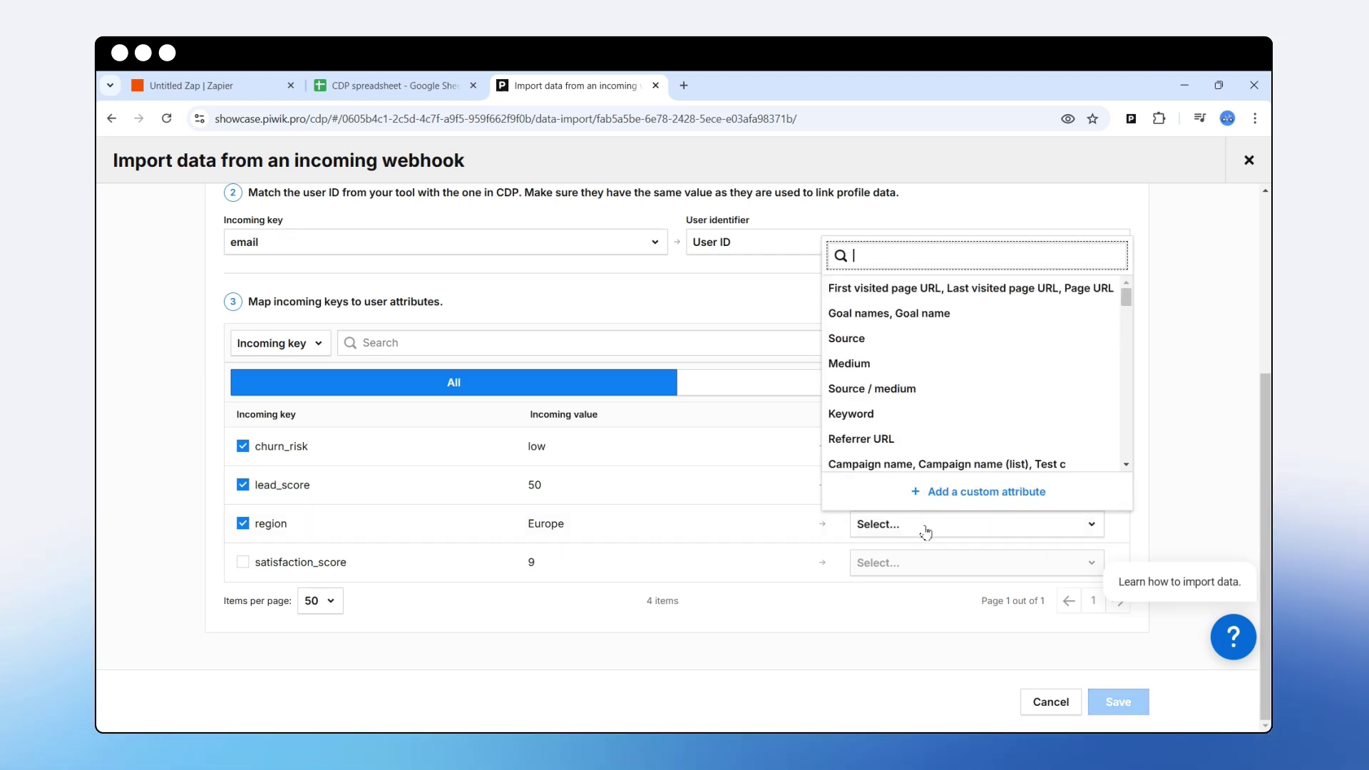
text(regi)
click(906, 289)
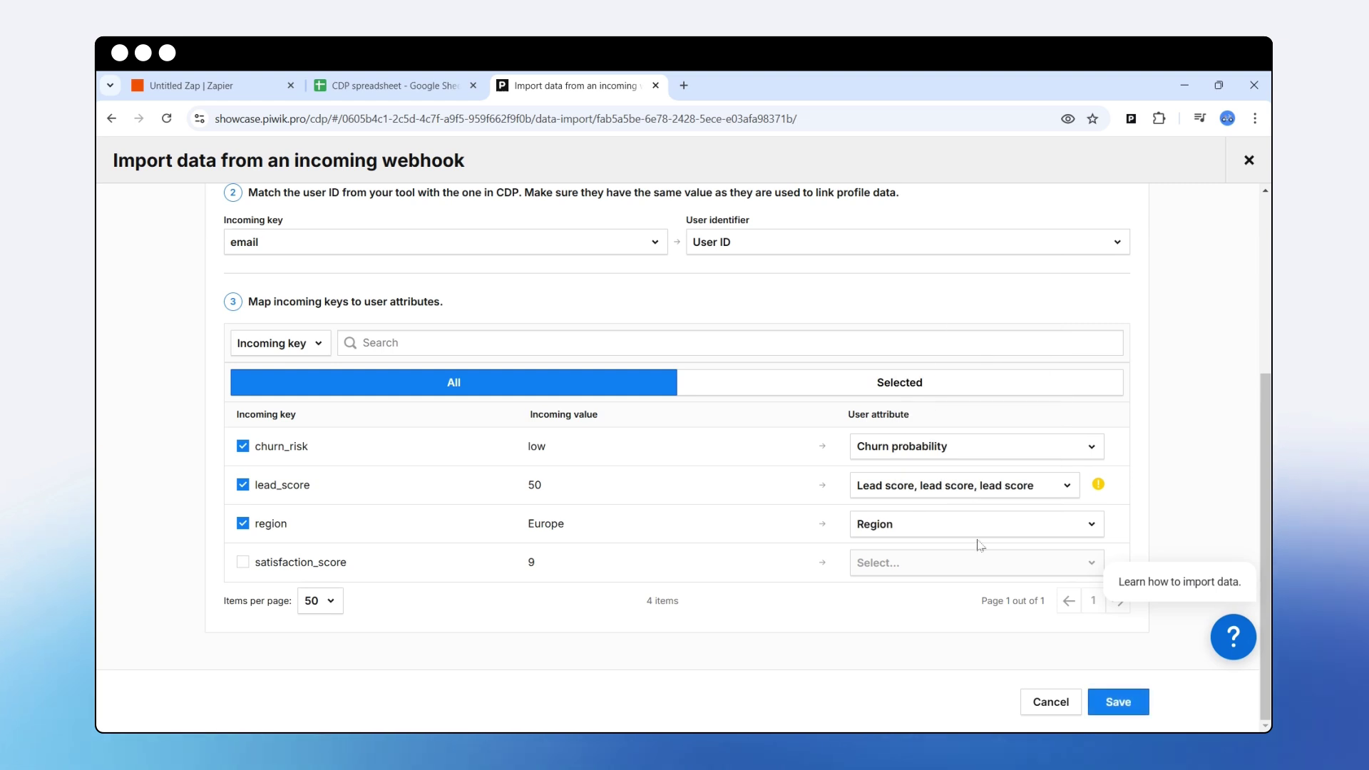
Map the incoming key satisfaction_score to the user attribute "satisfaction score, Satisfaction Score" and save the data import.
click(242, 561)
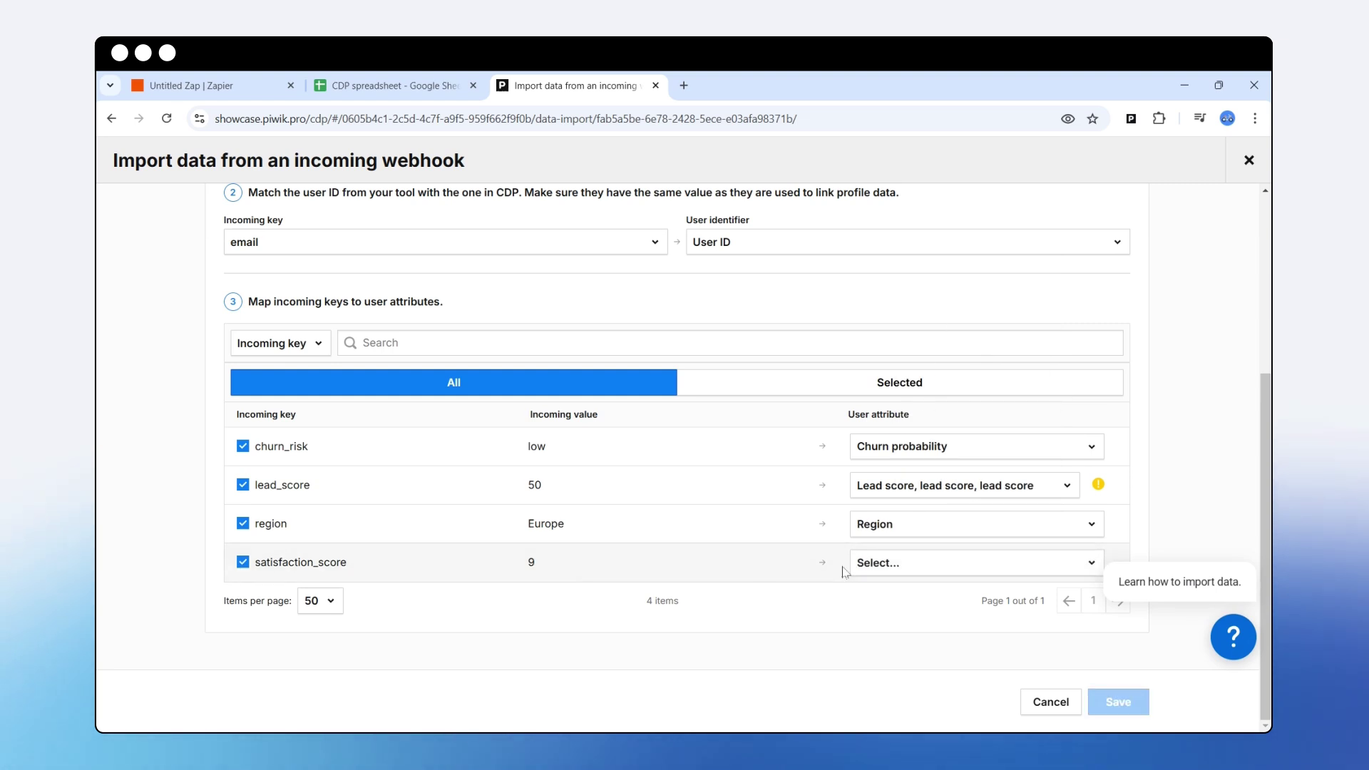
click(881, 567)
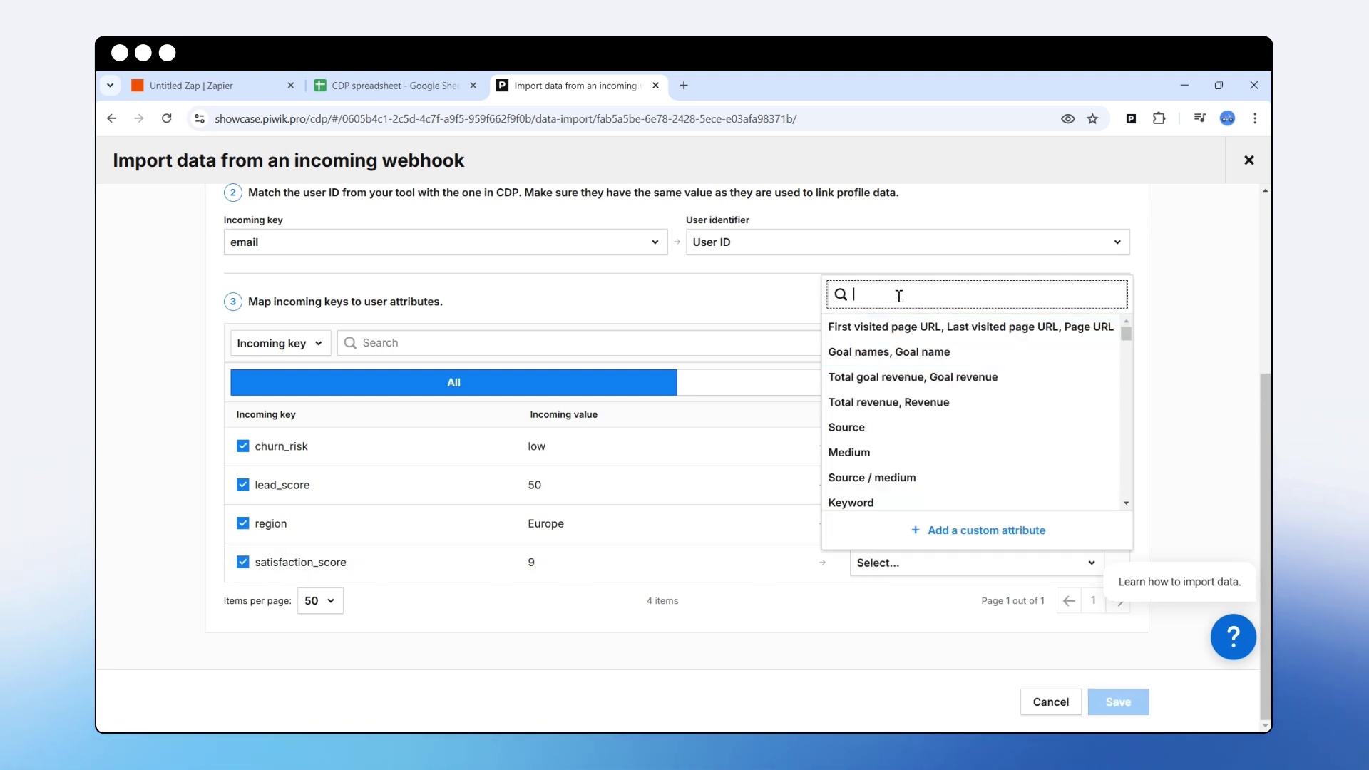
text(sat)
click(907, 326)
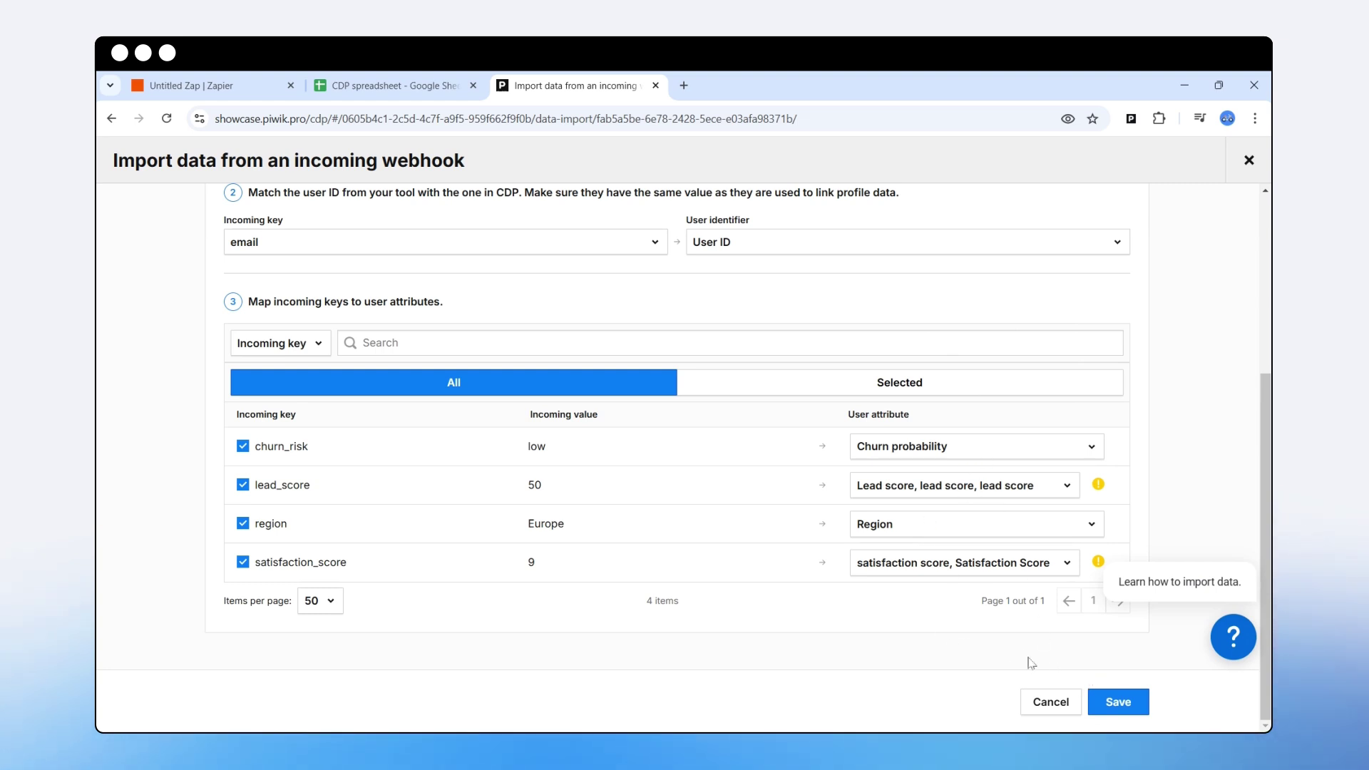
click(1118, 702)
Examine the saved import's statistics and log, including the test request's raw body, response status and response headers.
scroll(663, 465, down, 3)
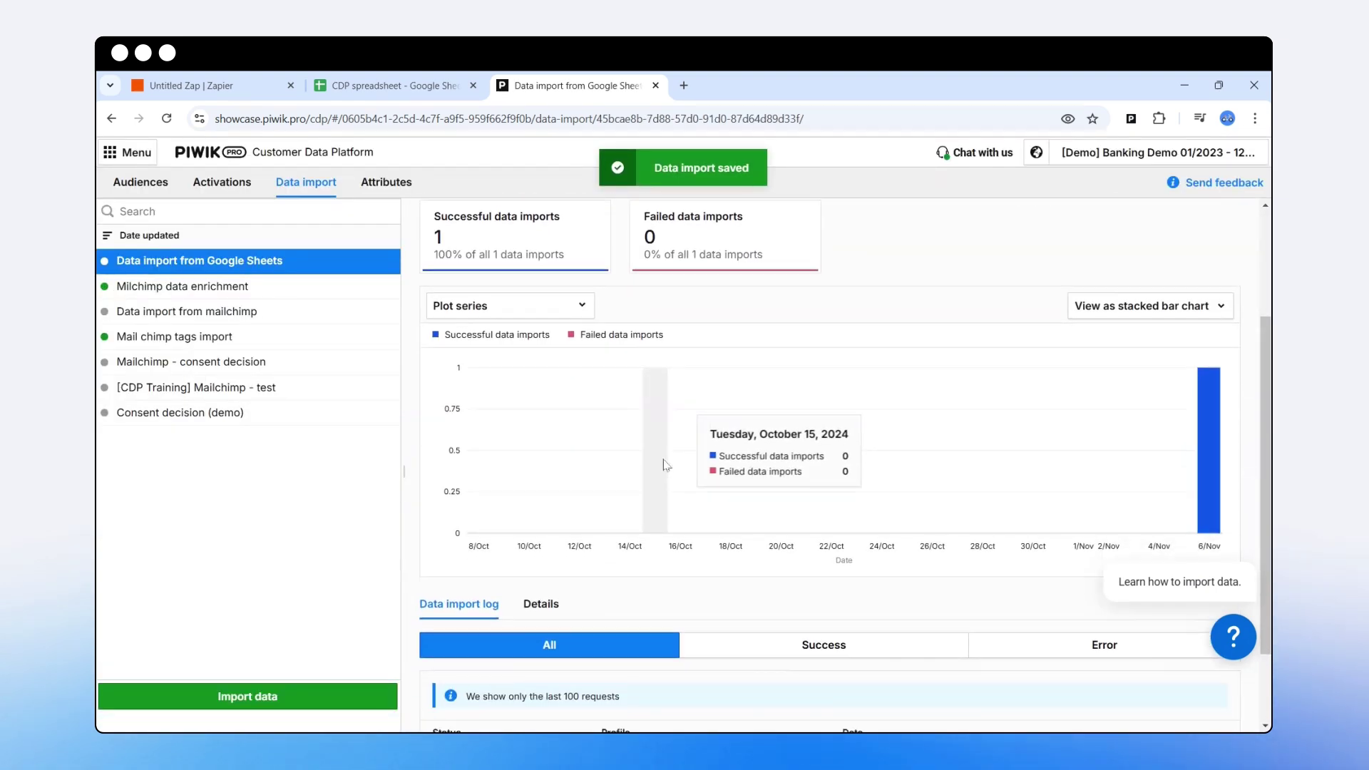
scroll(663, 465, down, 2)
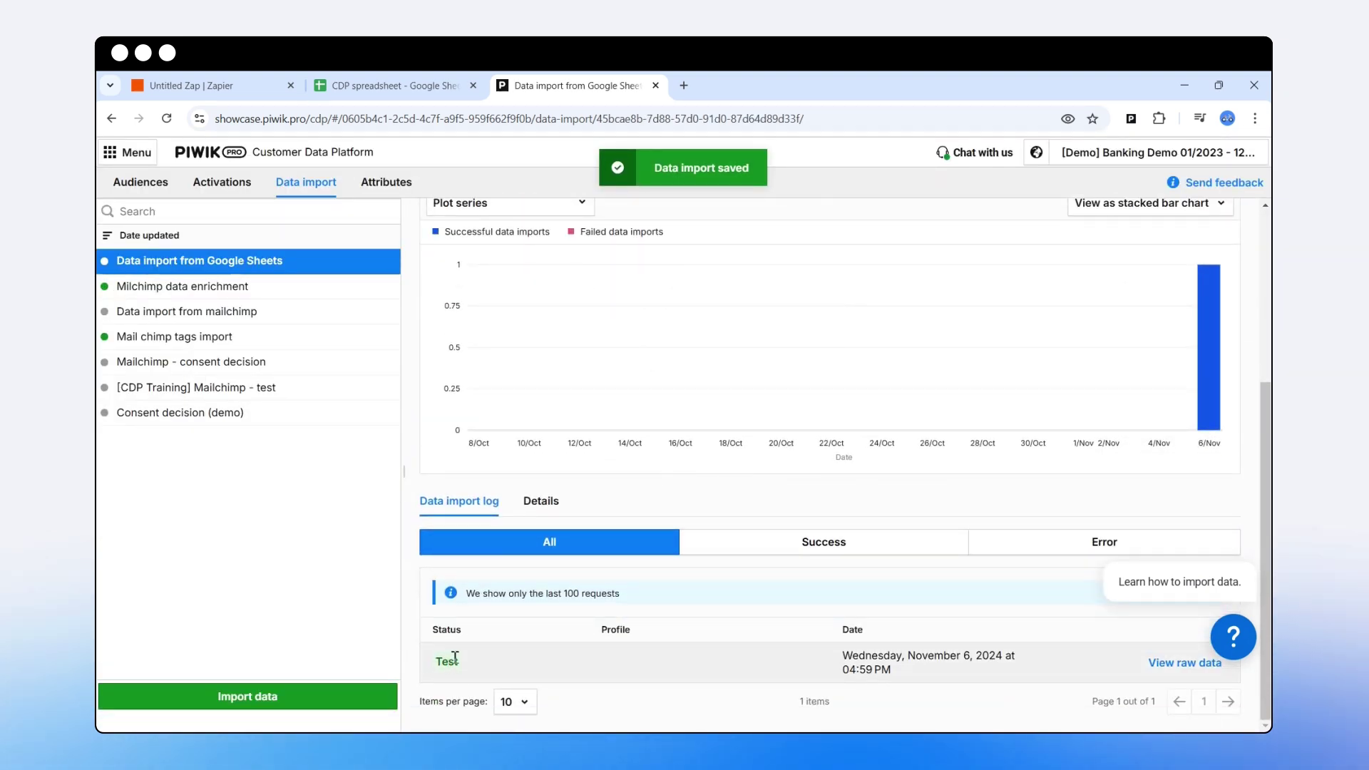
click(1174, 662)
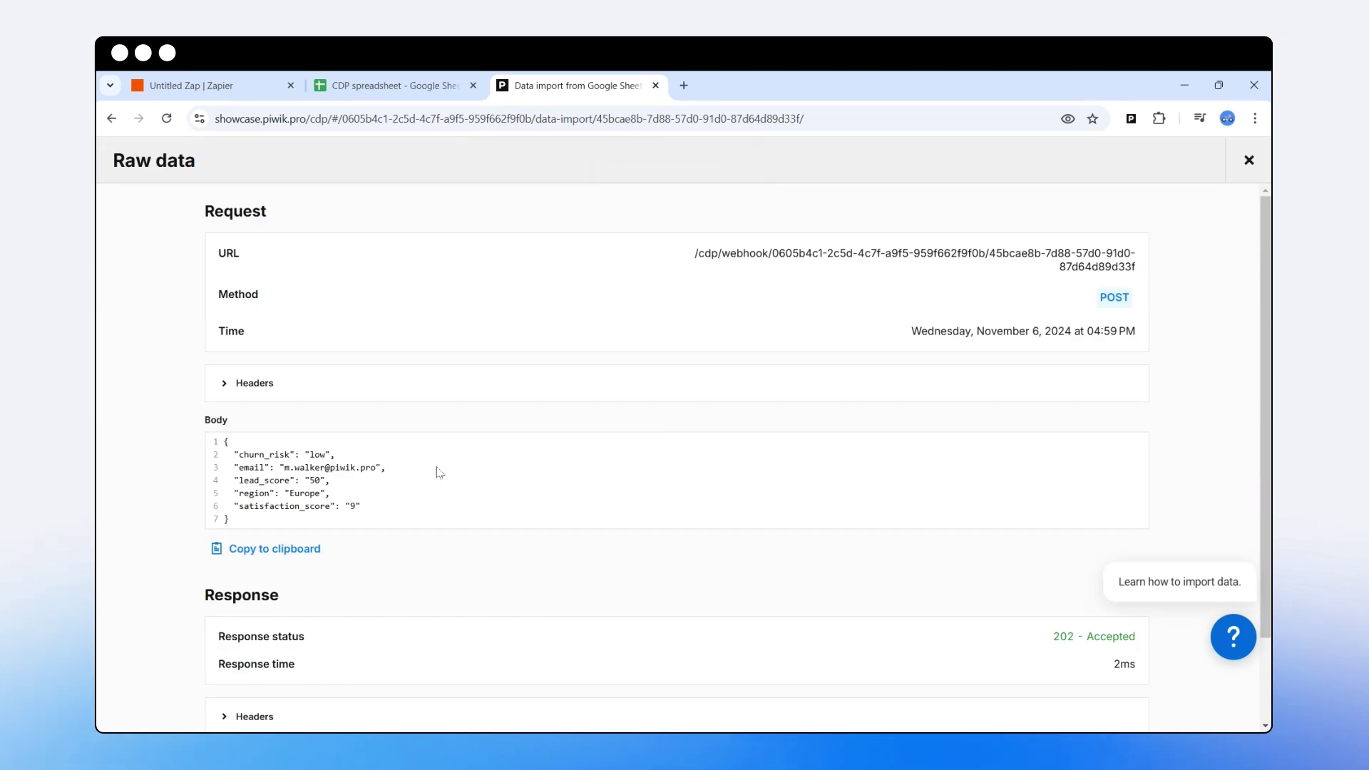
scroll(371, 509, down, 2)
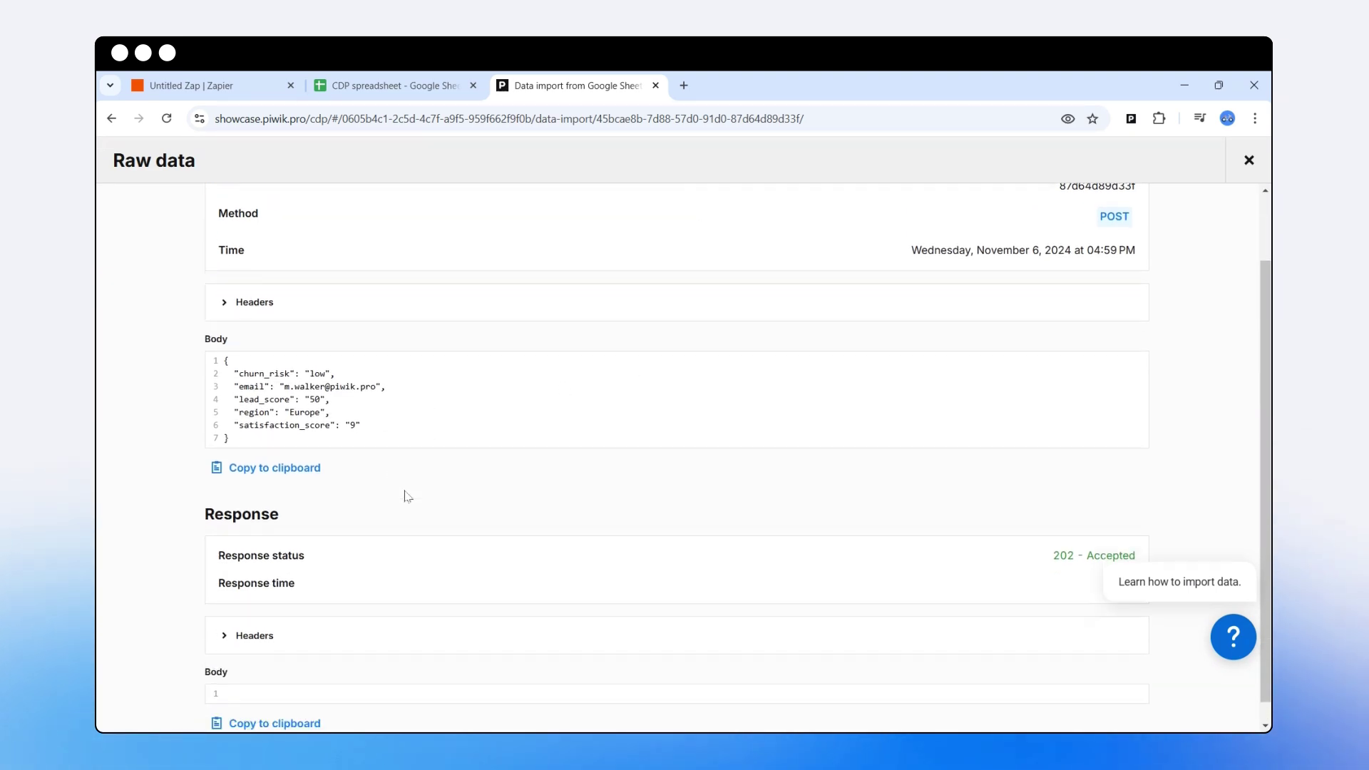
scroll(886, 412, up, 2)
scroll(929, 425, down, 2)
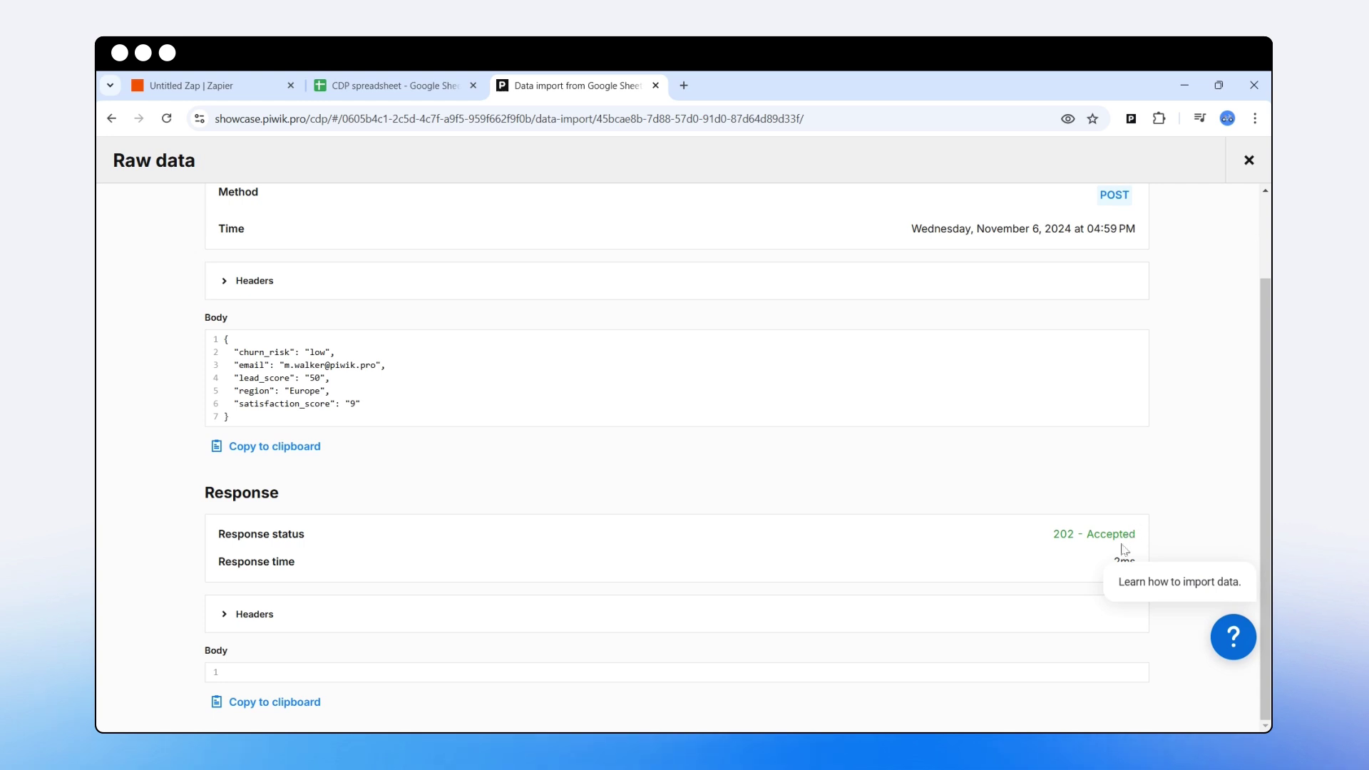
click(286, 613)
scroll(416, 512, down, 3)
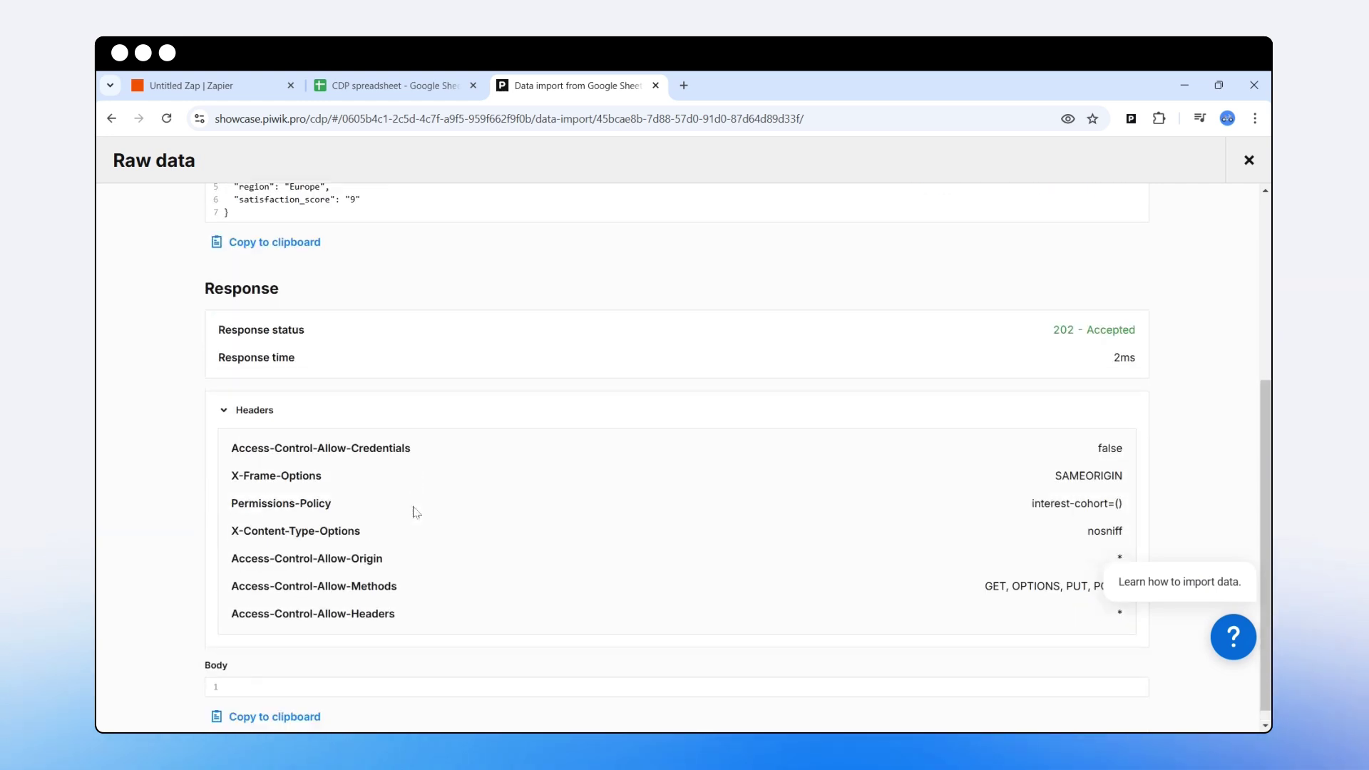
scroll(453, 554, up, 4)
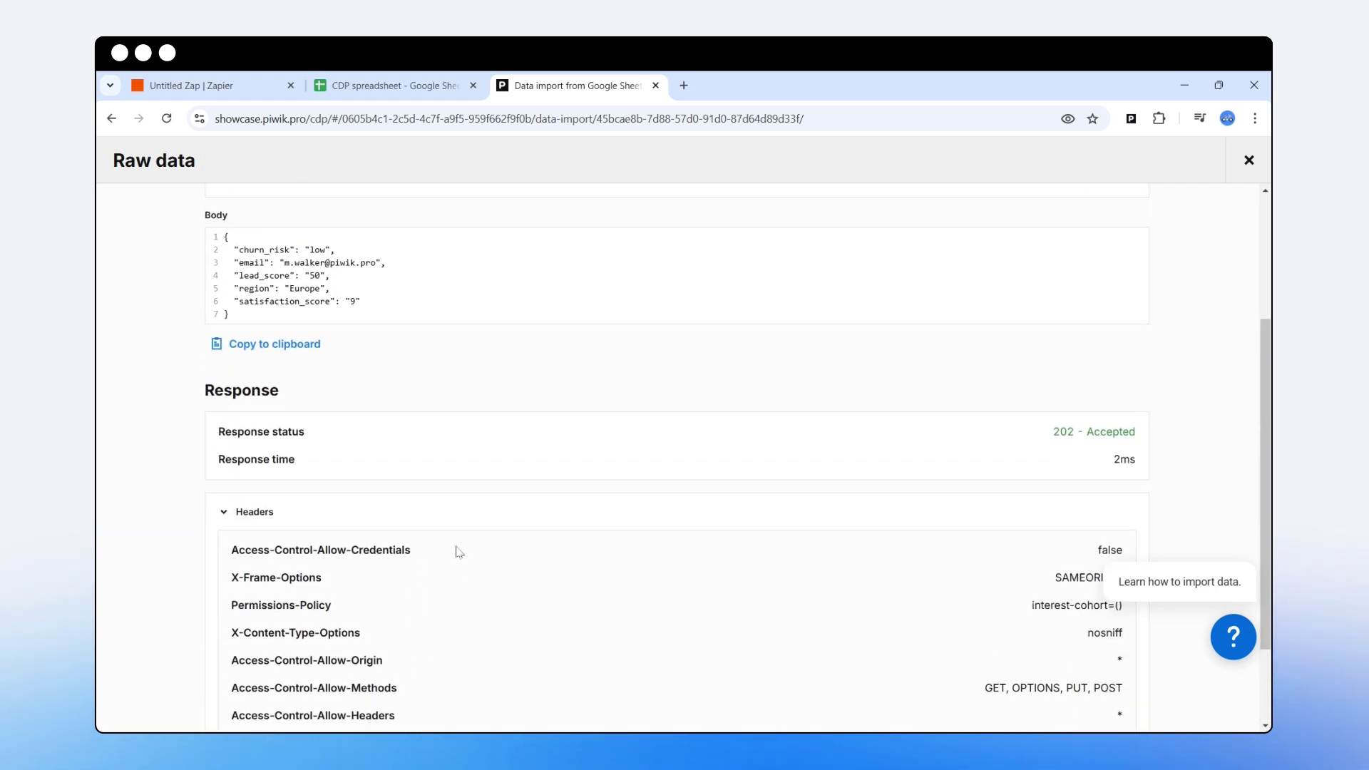
click(1247, 158)
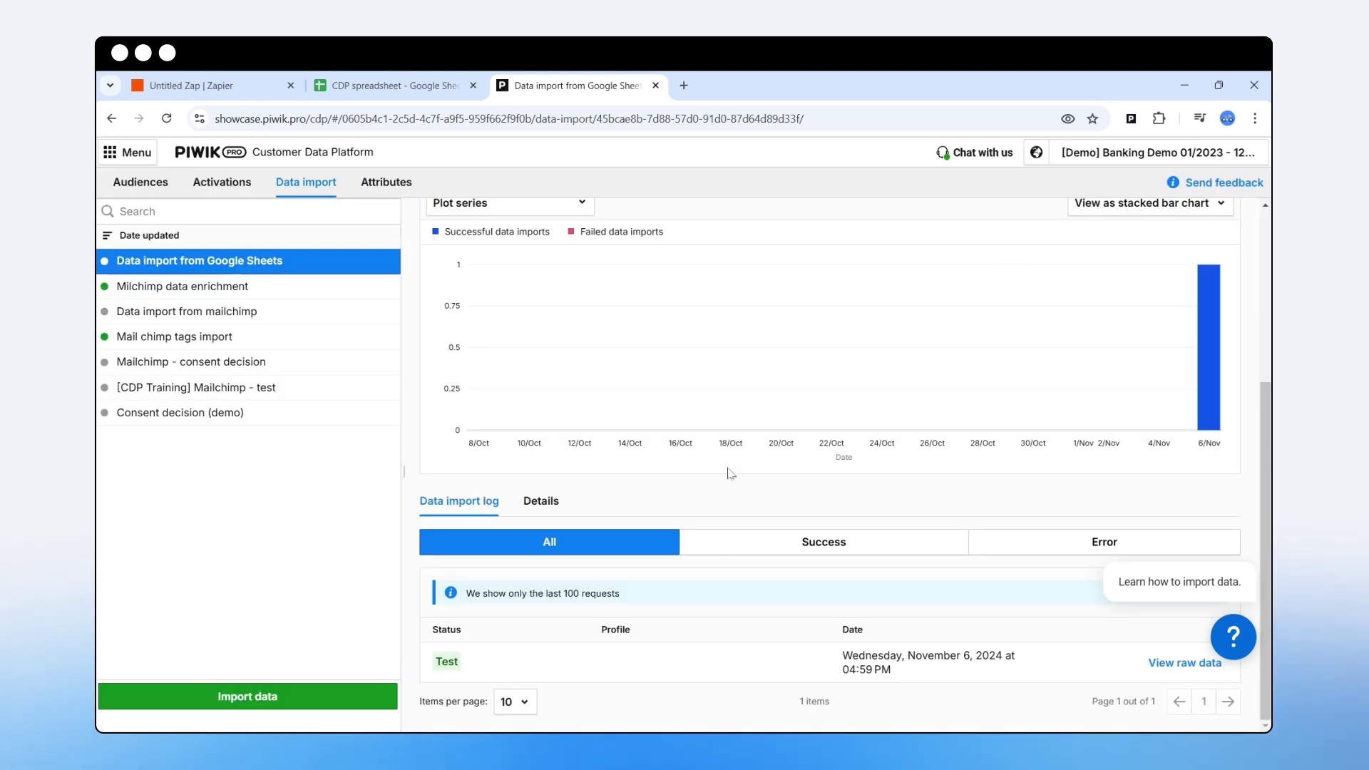
scroll(730, 473, up, 4)
scroll(734, 485, down, 2)
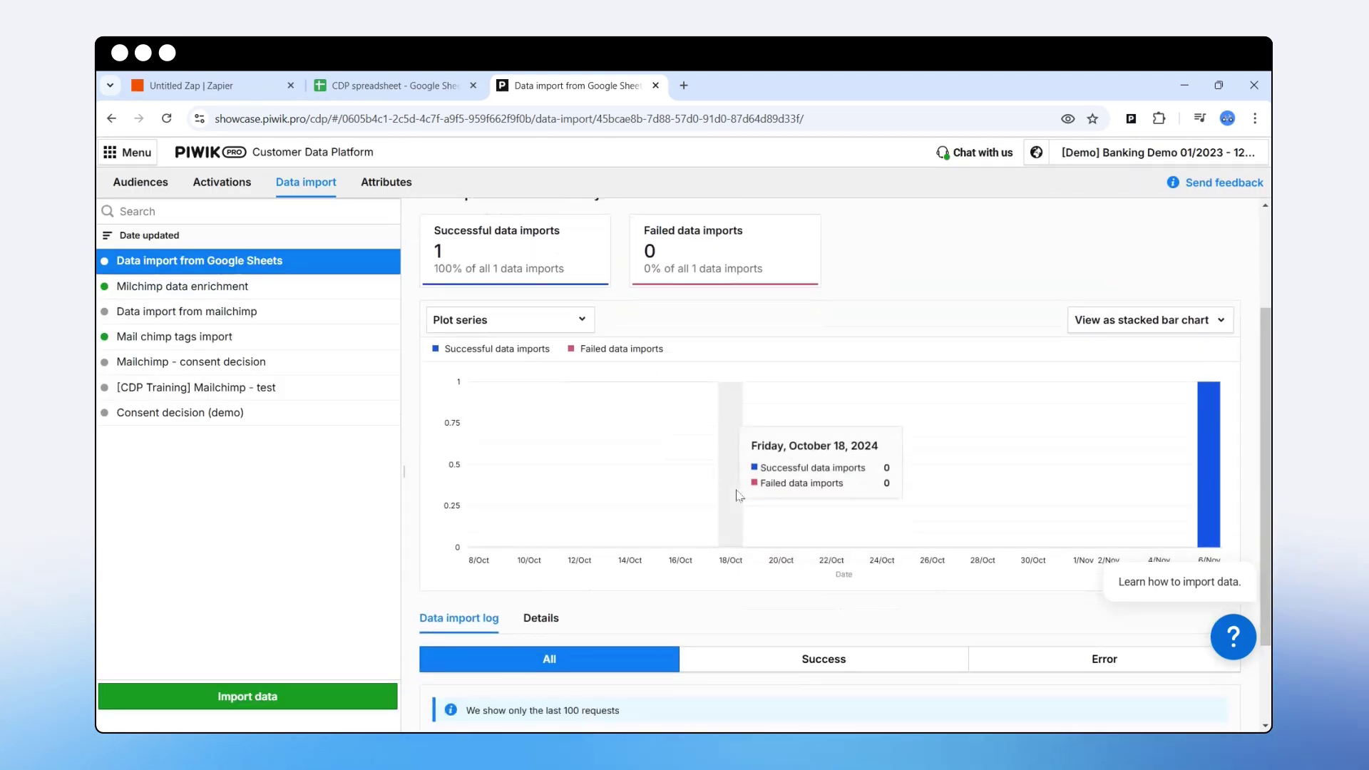
Switch to Zapier, rename the Zap "Data import from Google Sheets to PP CDP" and publish it.
scroll(736, 495, up, 2)
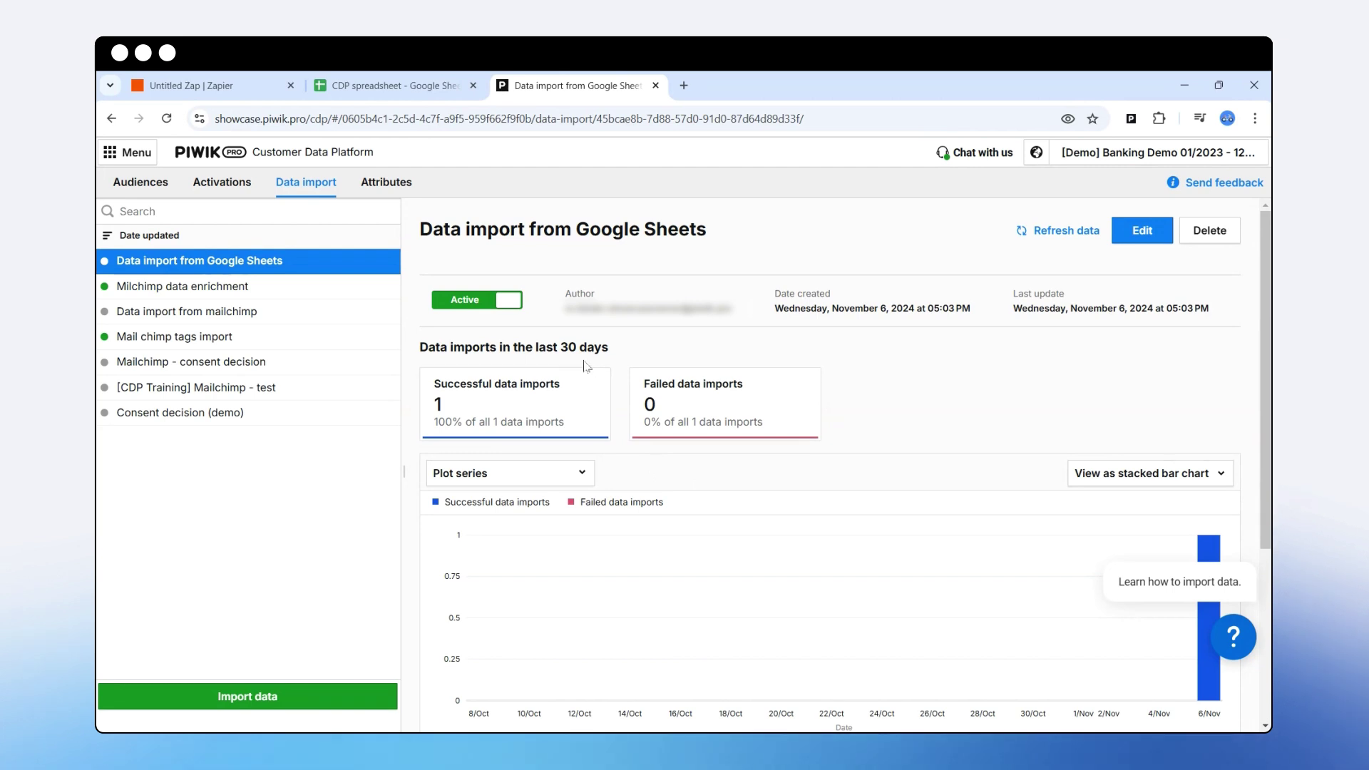
click(223, 84)
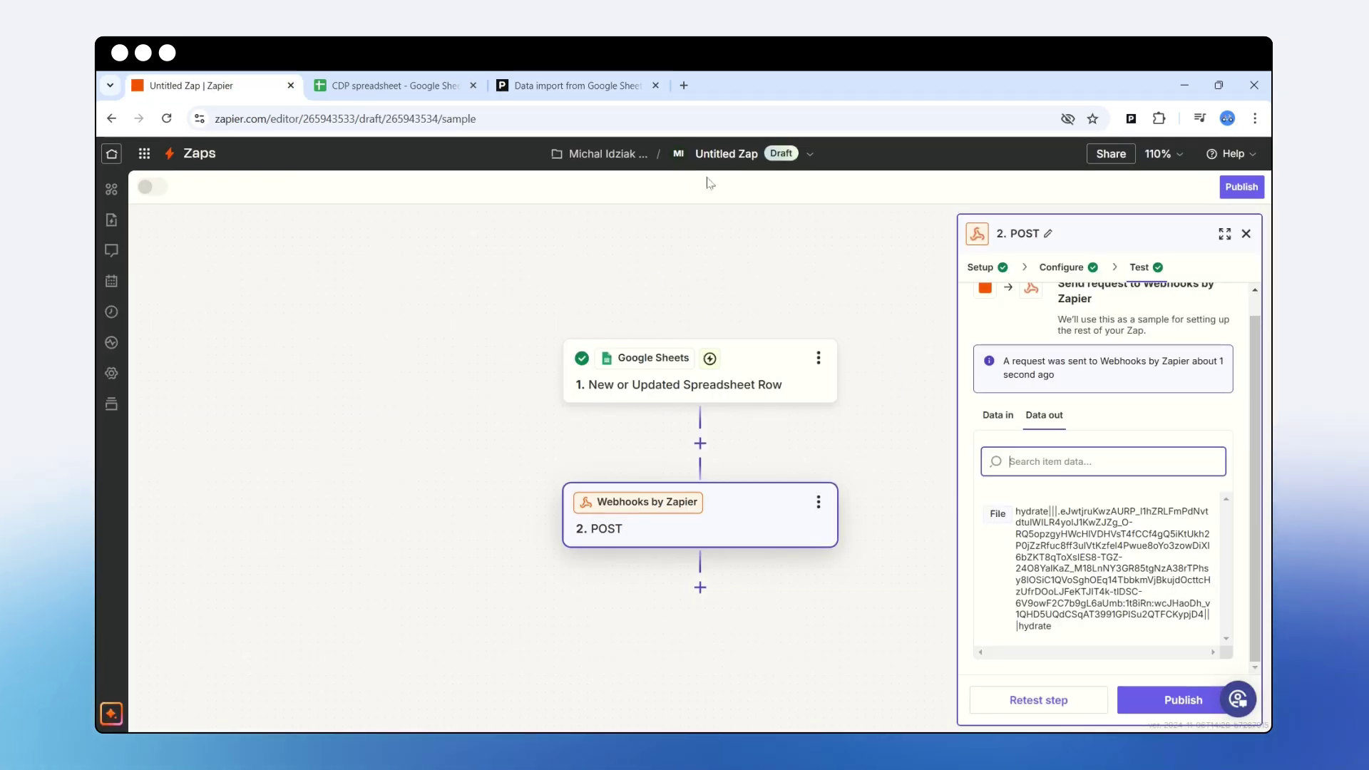
click(809, 154)
click(708, 196)
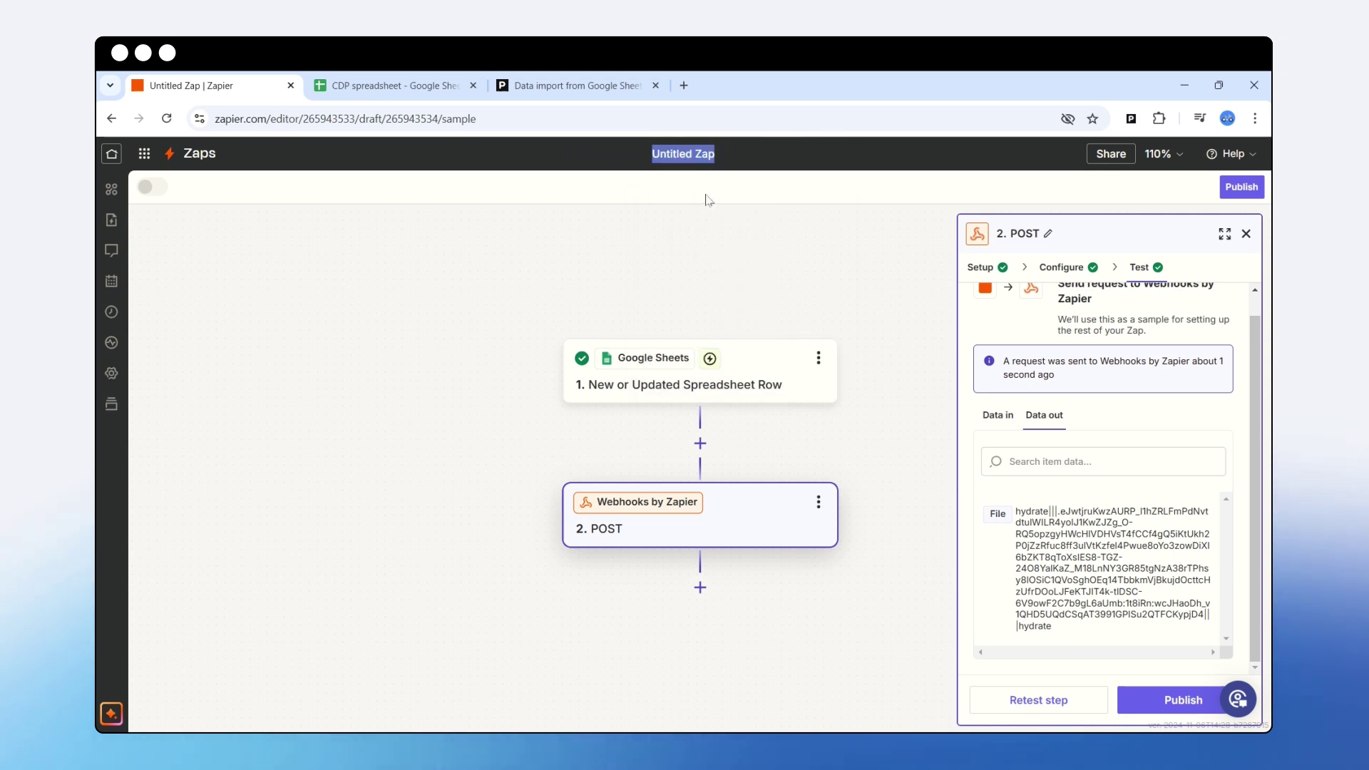
key(BackSpace)
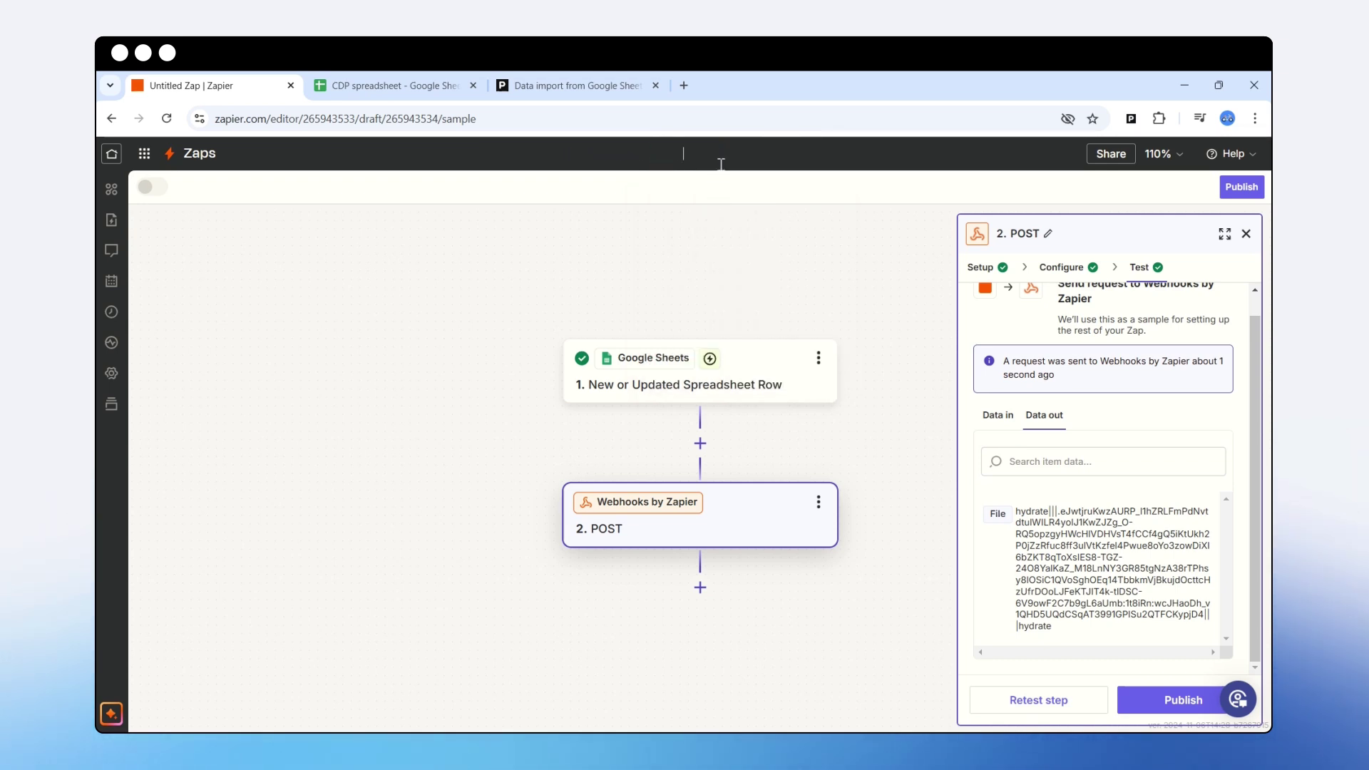
text(Data import from Google Sheets to PP CDP)
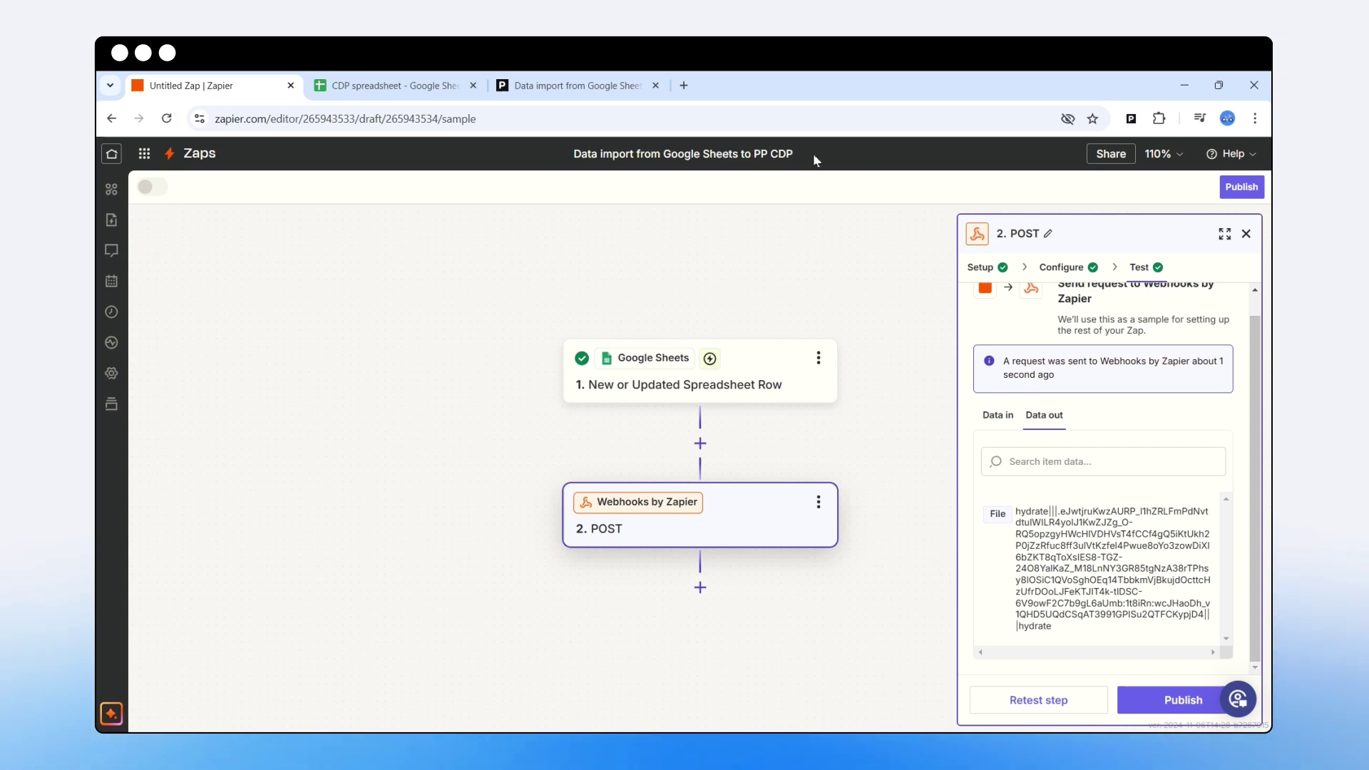
click(1175, 703)
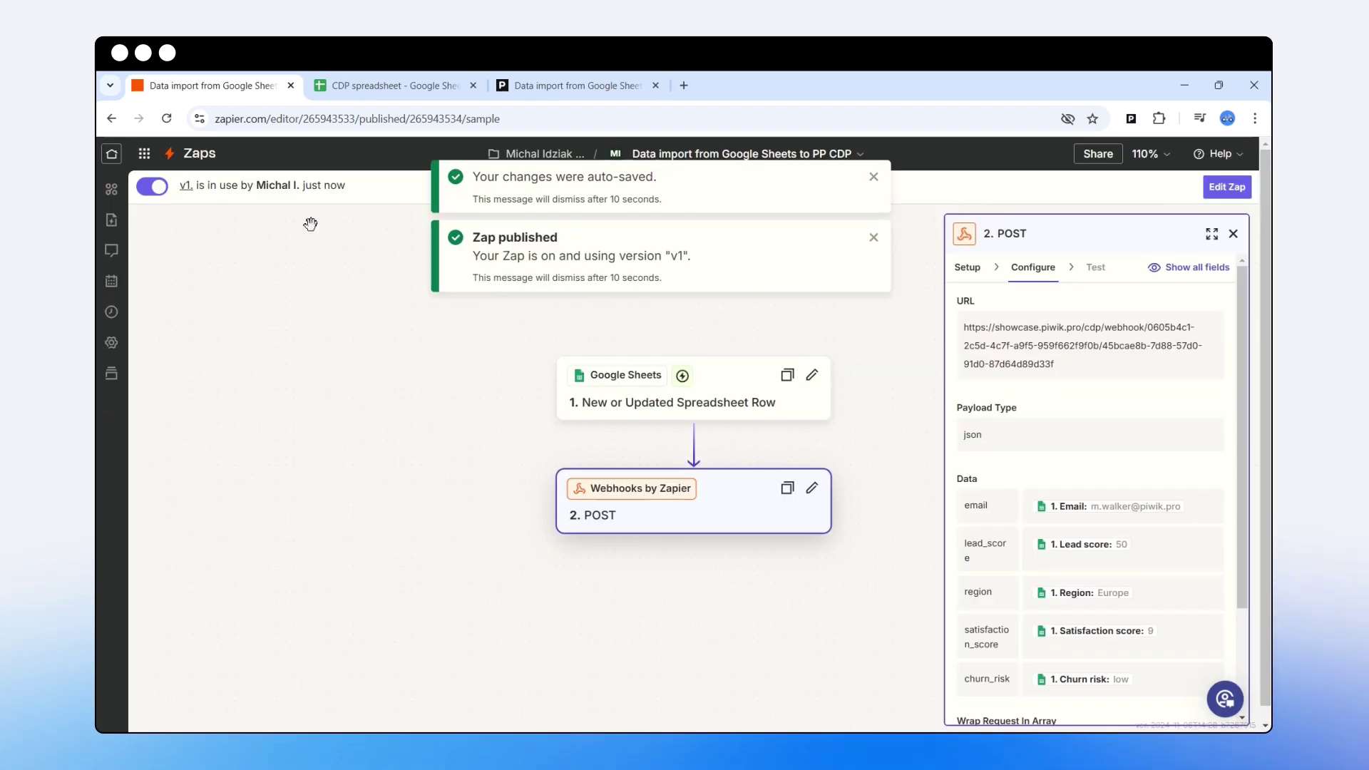
Switch to the CDP spreadsheet and start row 3 with the contact's e-mail and a lead score of 90.
click(396, 85)
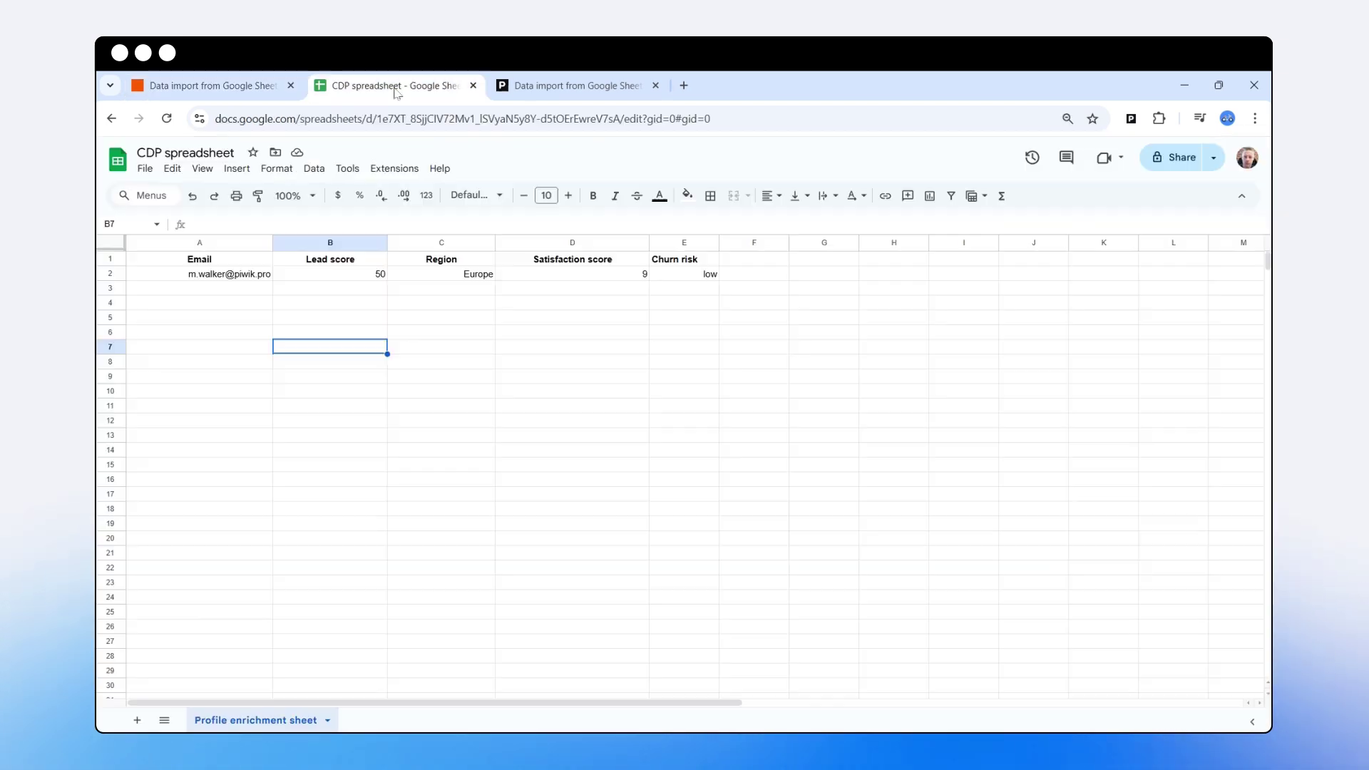
click(215, 291)
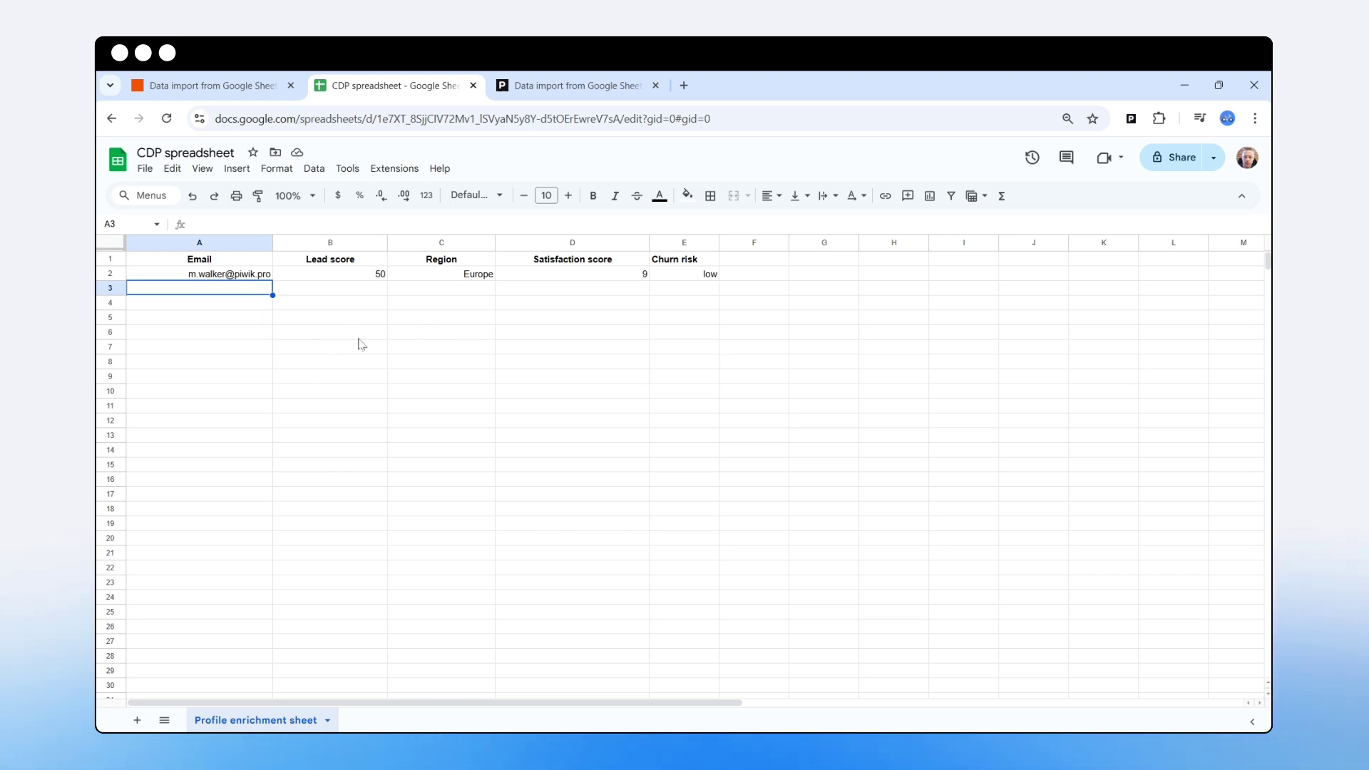
key(ctrl+Tab)
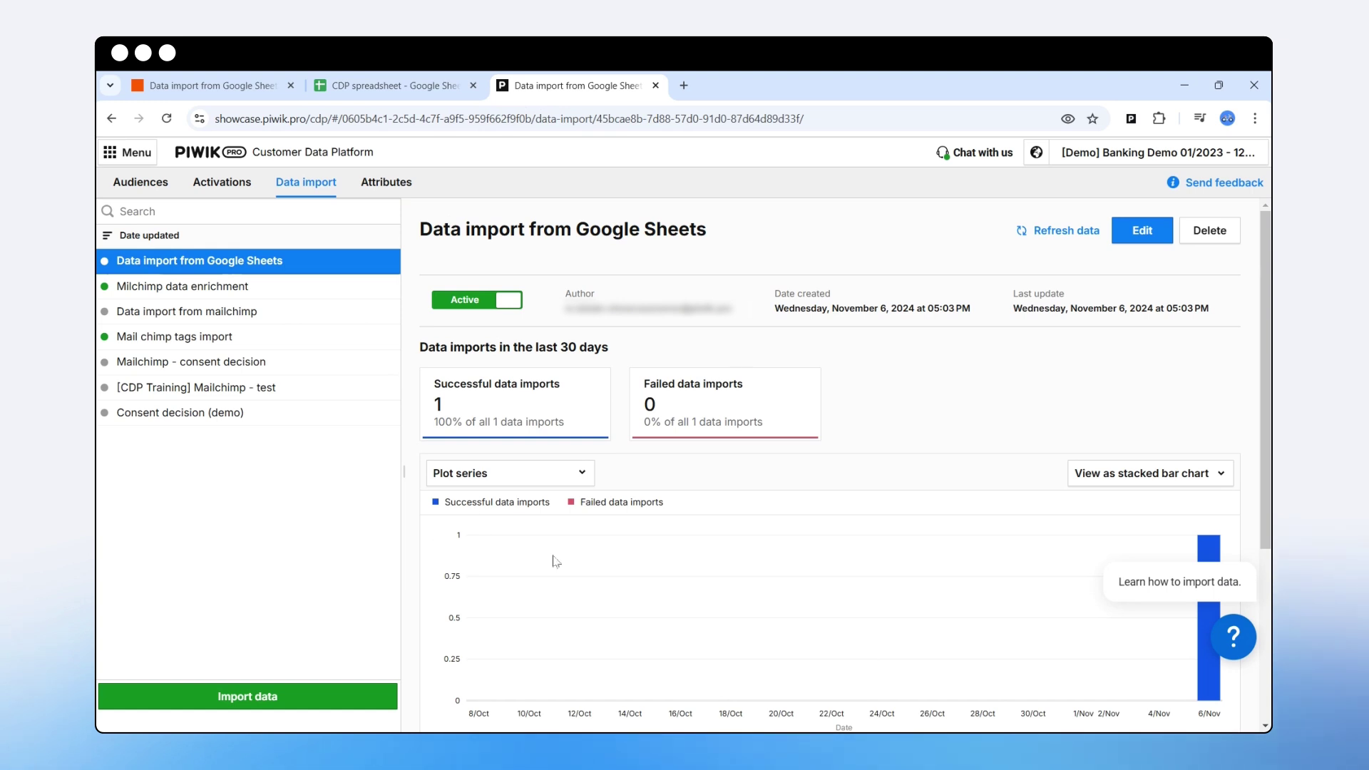
click(403, 88)
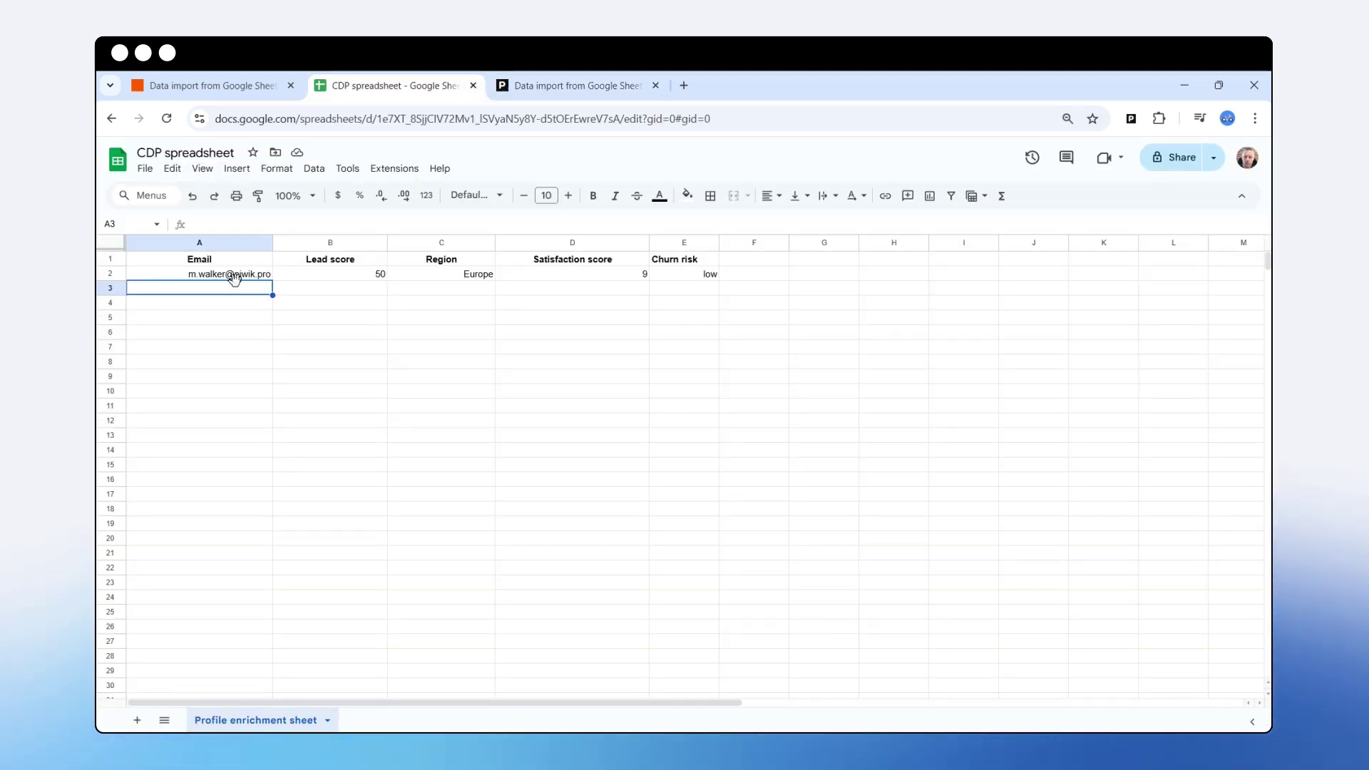
key(ctrl+v)
click(360, 289)
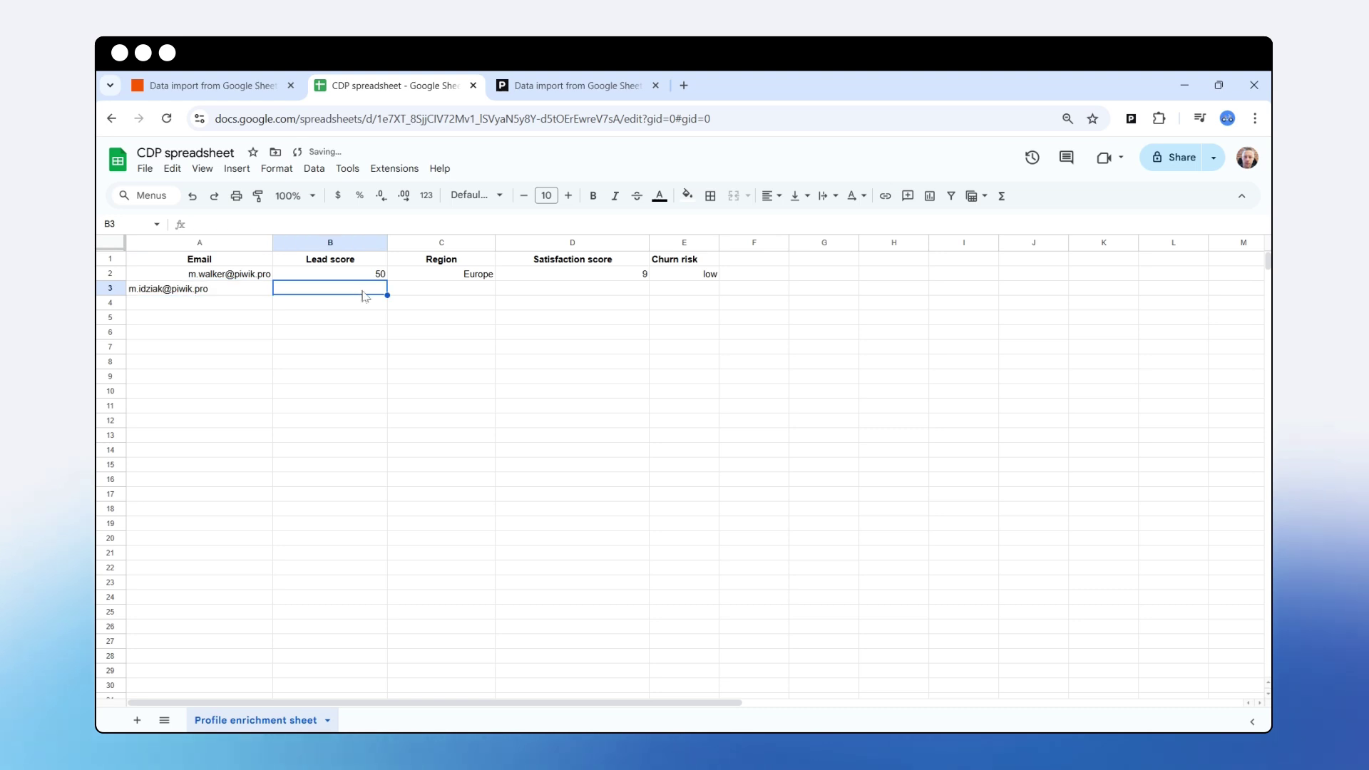
text(90)
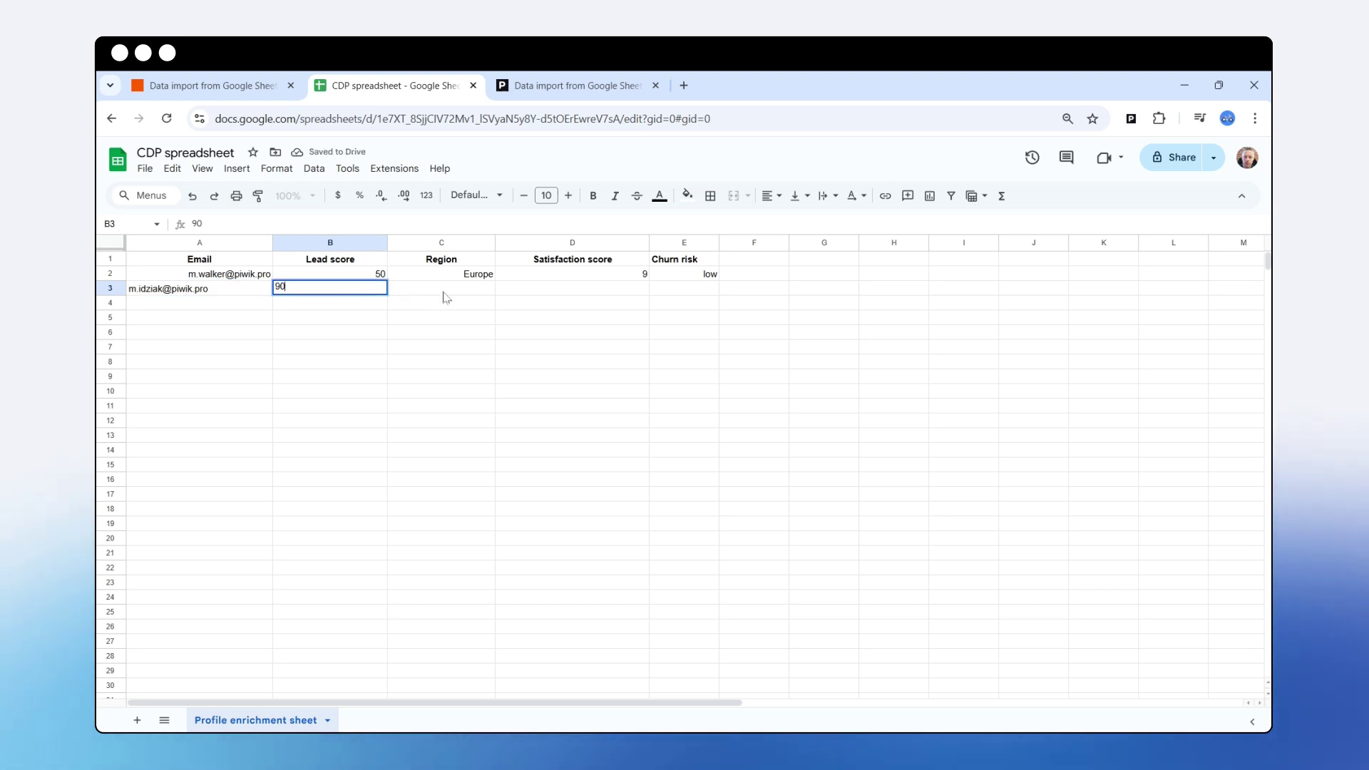
Complete row 3 with region Europe, satisfaction score 10 and churn risk low.
click(446, 295)
text(Europe)
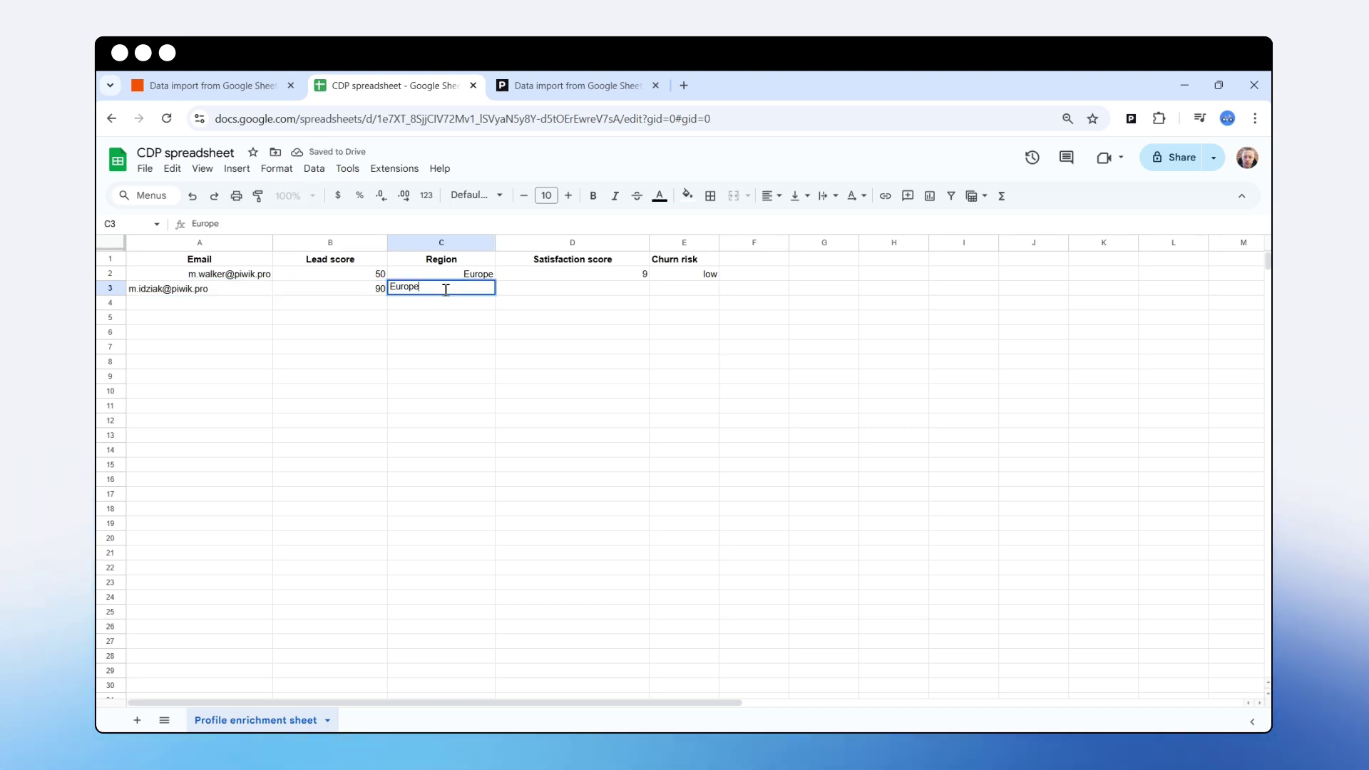
click(534, 289)
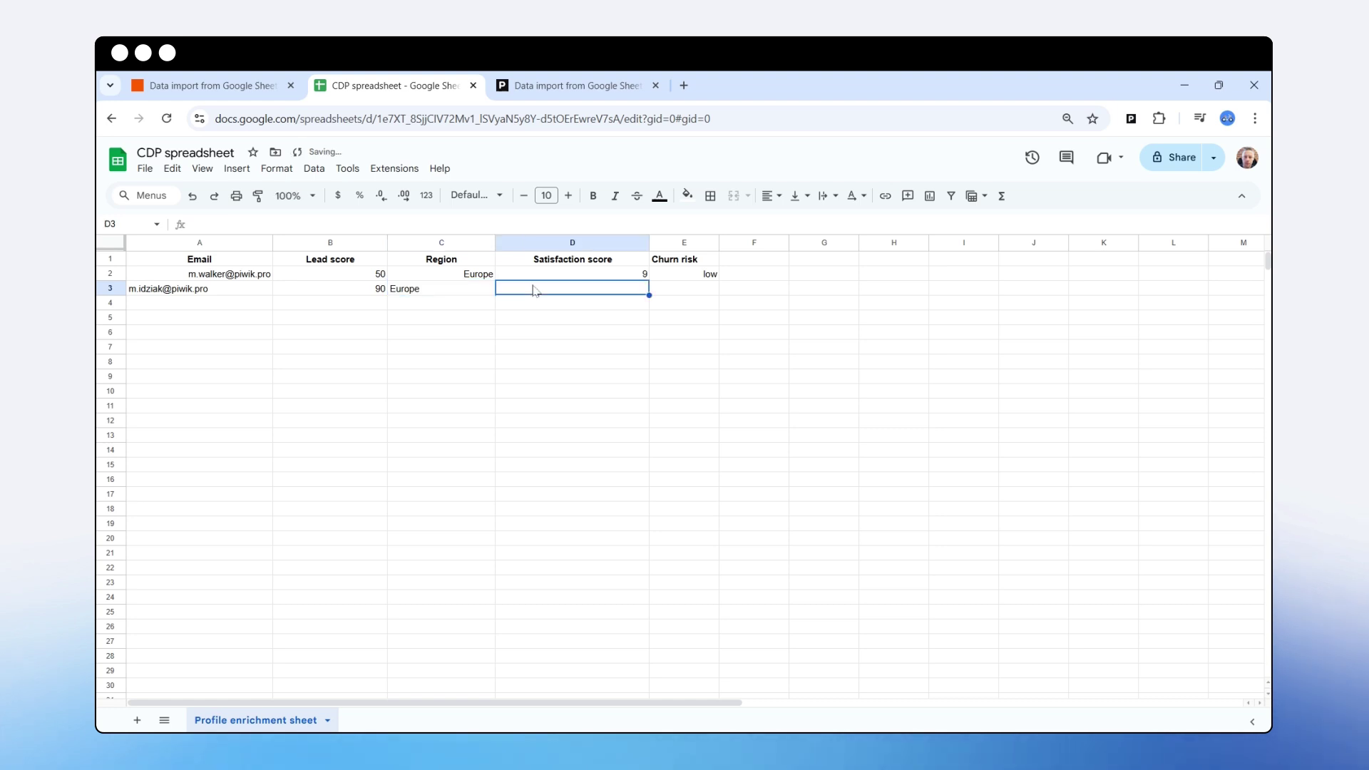
text(10)
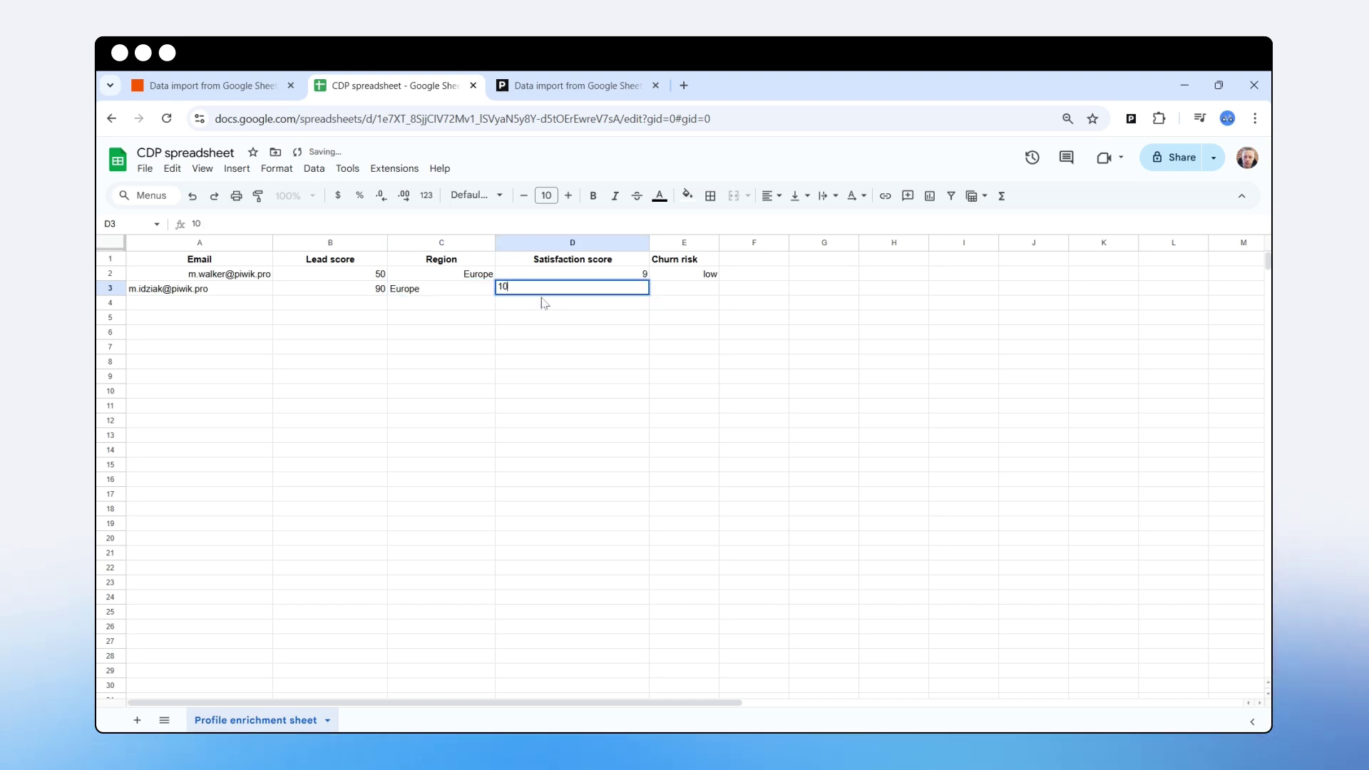
click(700, 293)
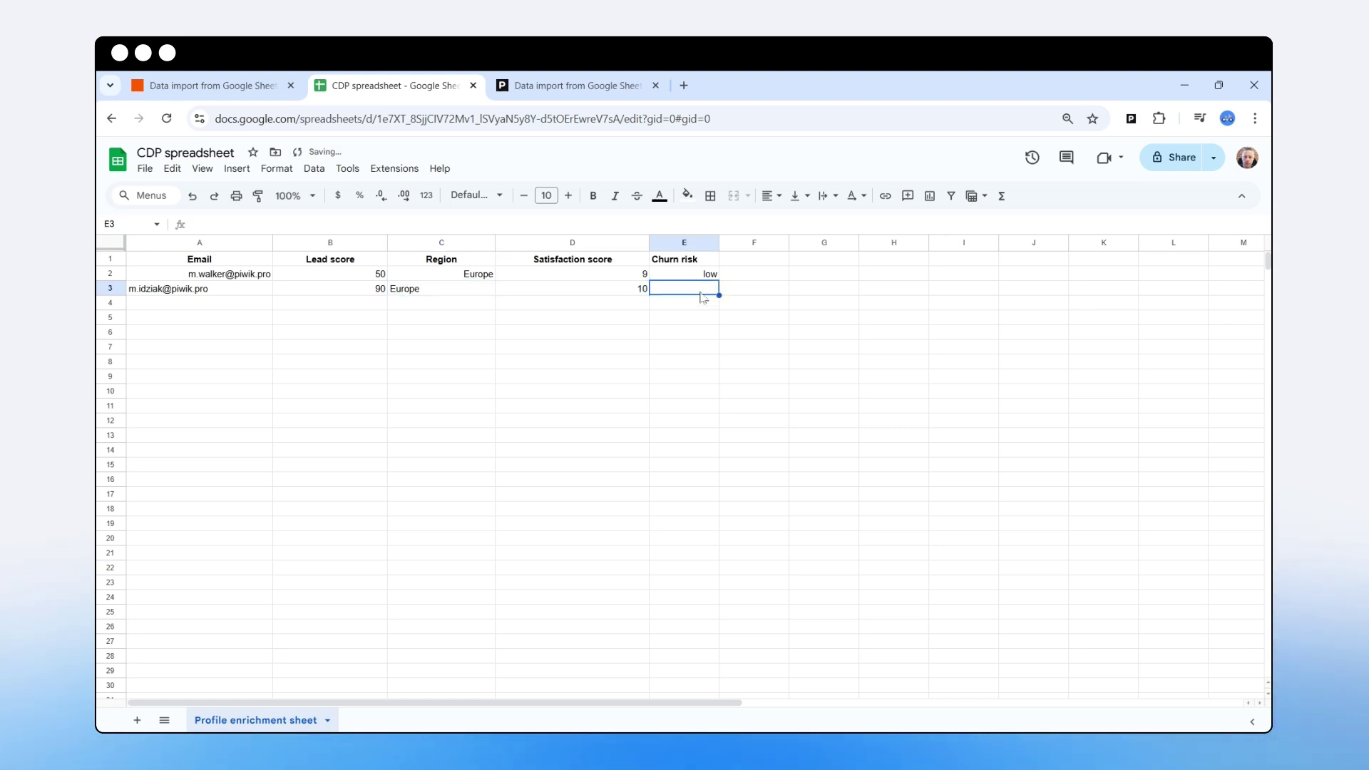
text(lo)
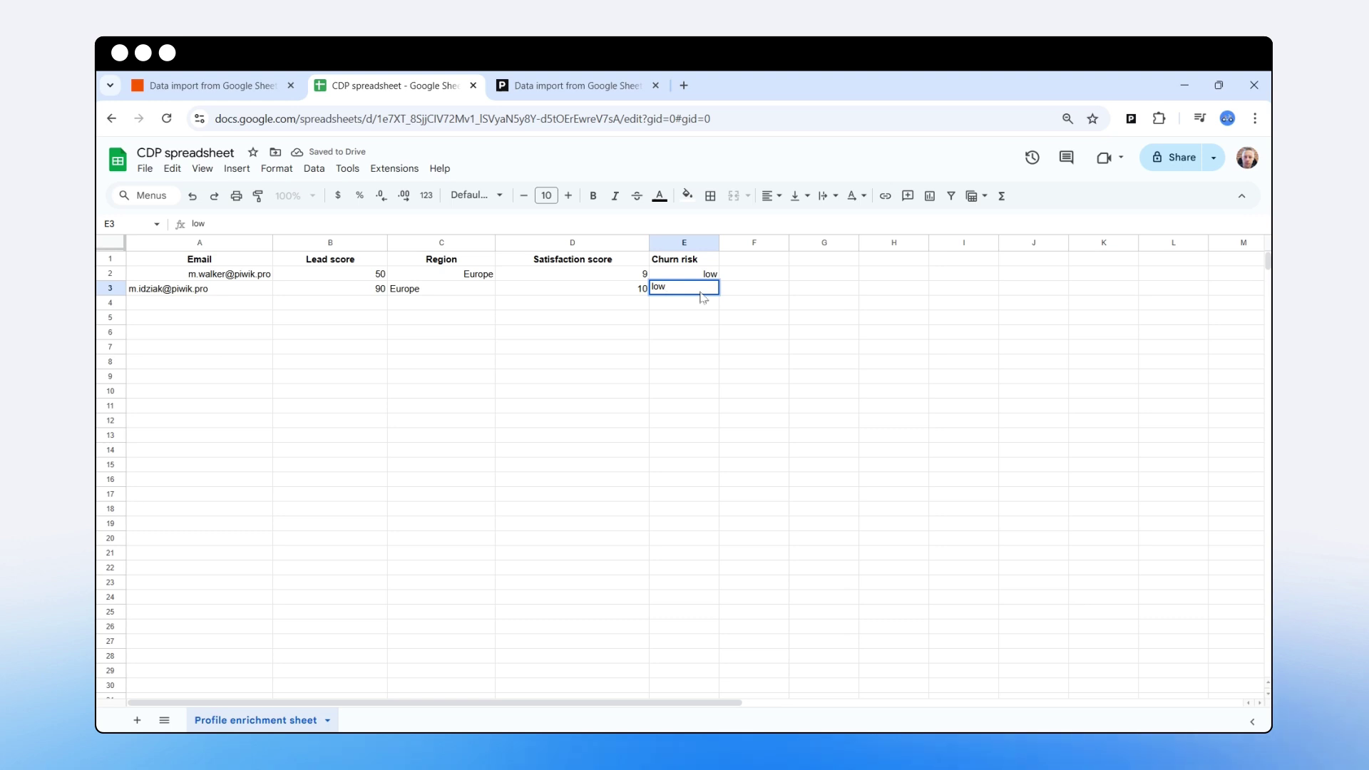
text(w)
key(Return)
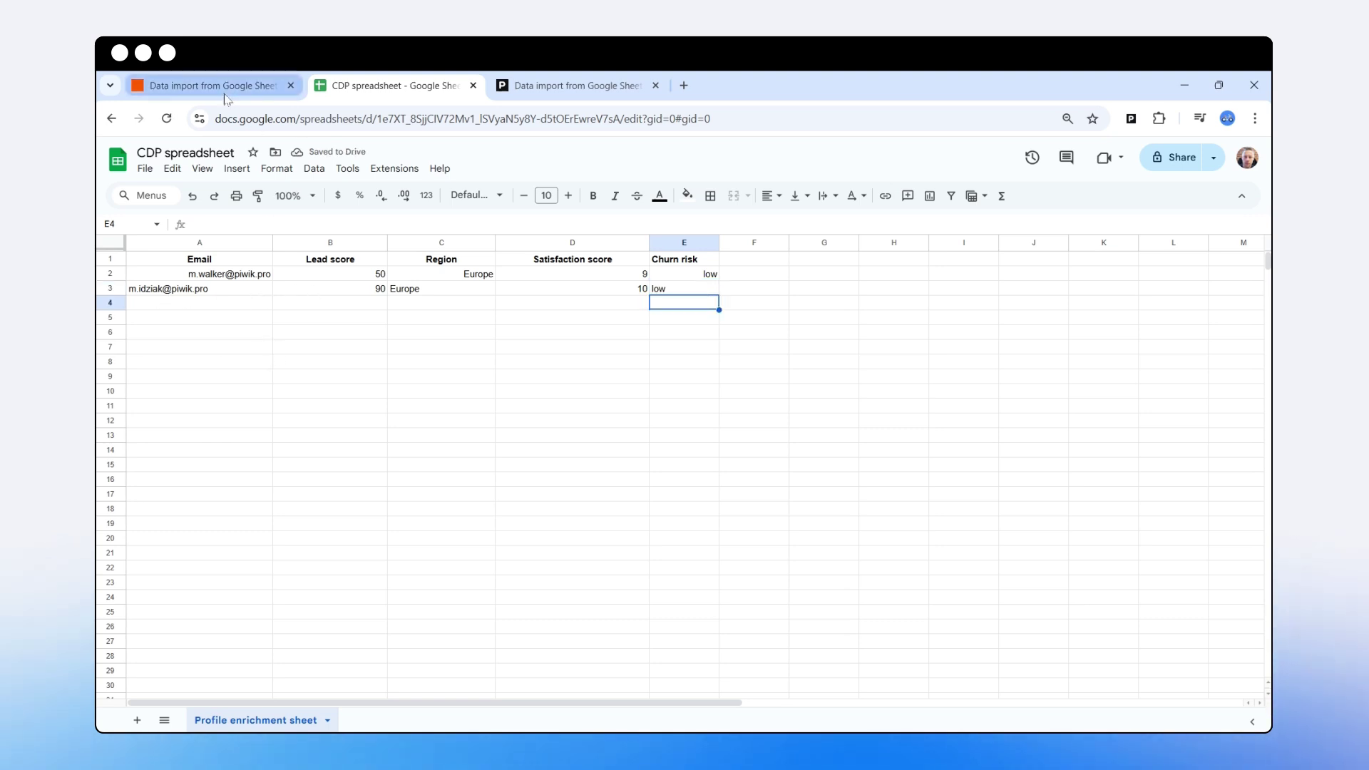
Switch to Piwik PRO, refresh the "Data import from Google Sheets" data and check its data import log.
click(547, 85)
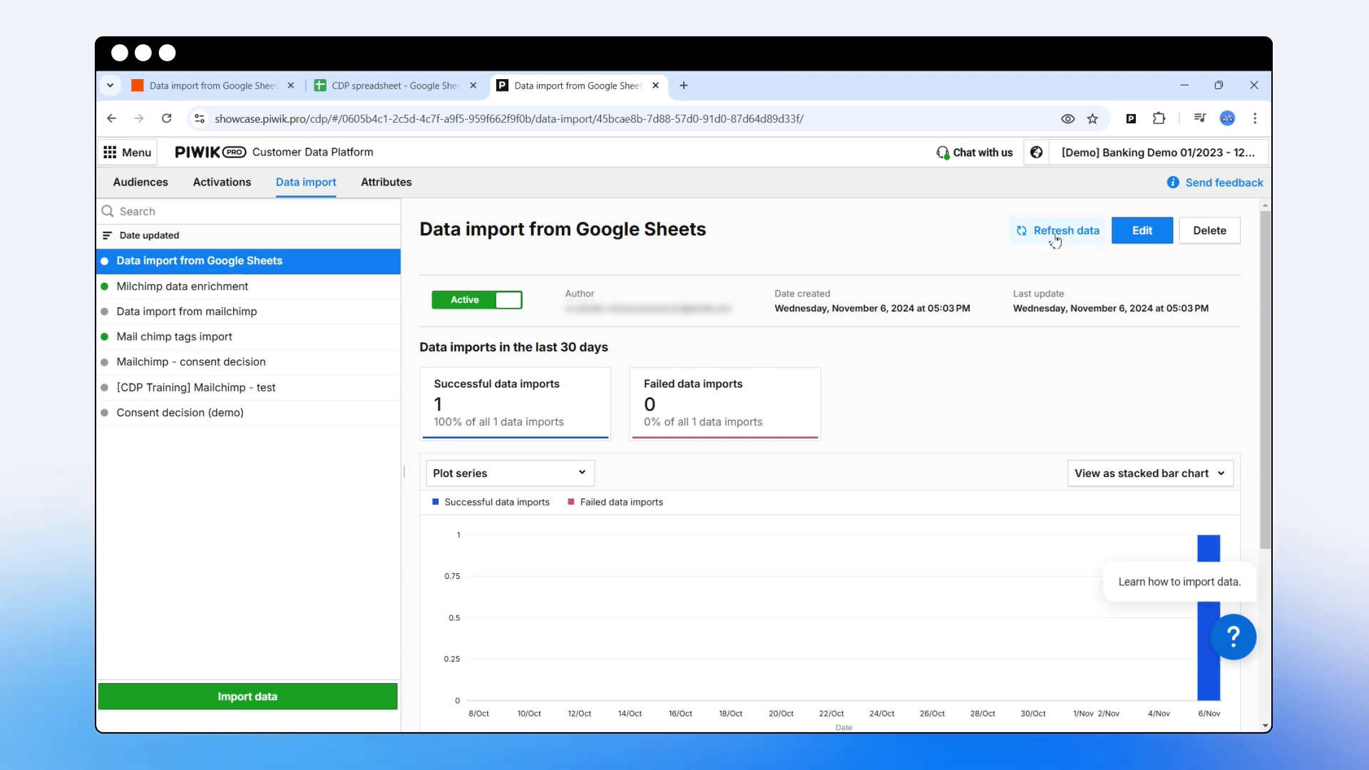
scroll(820, 428, down, 5)
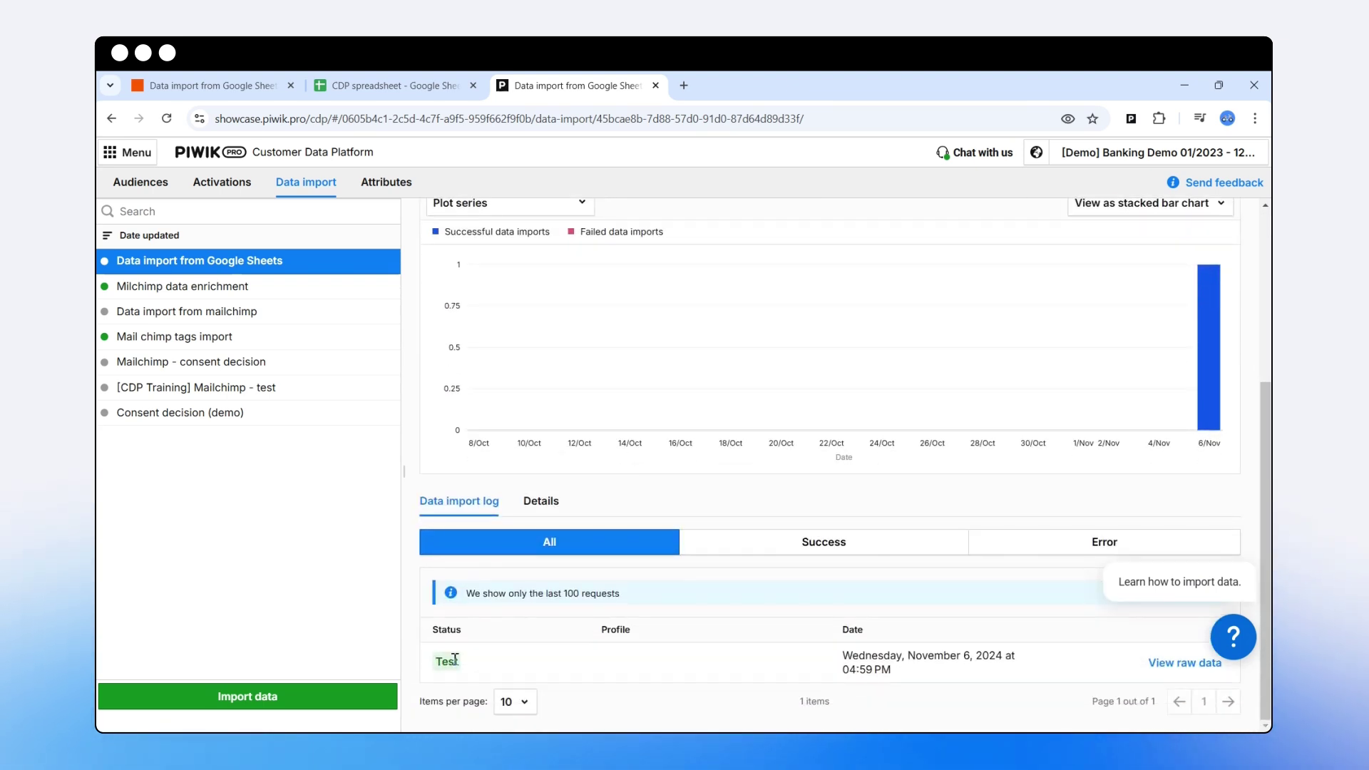
scroll(611, 637, up, 5)
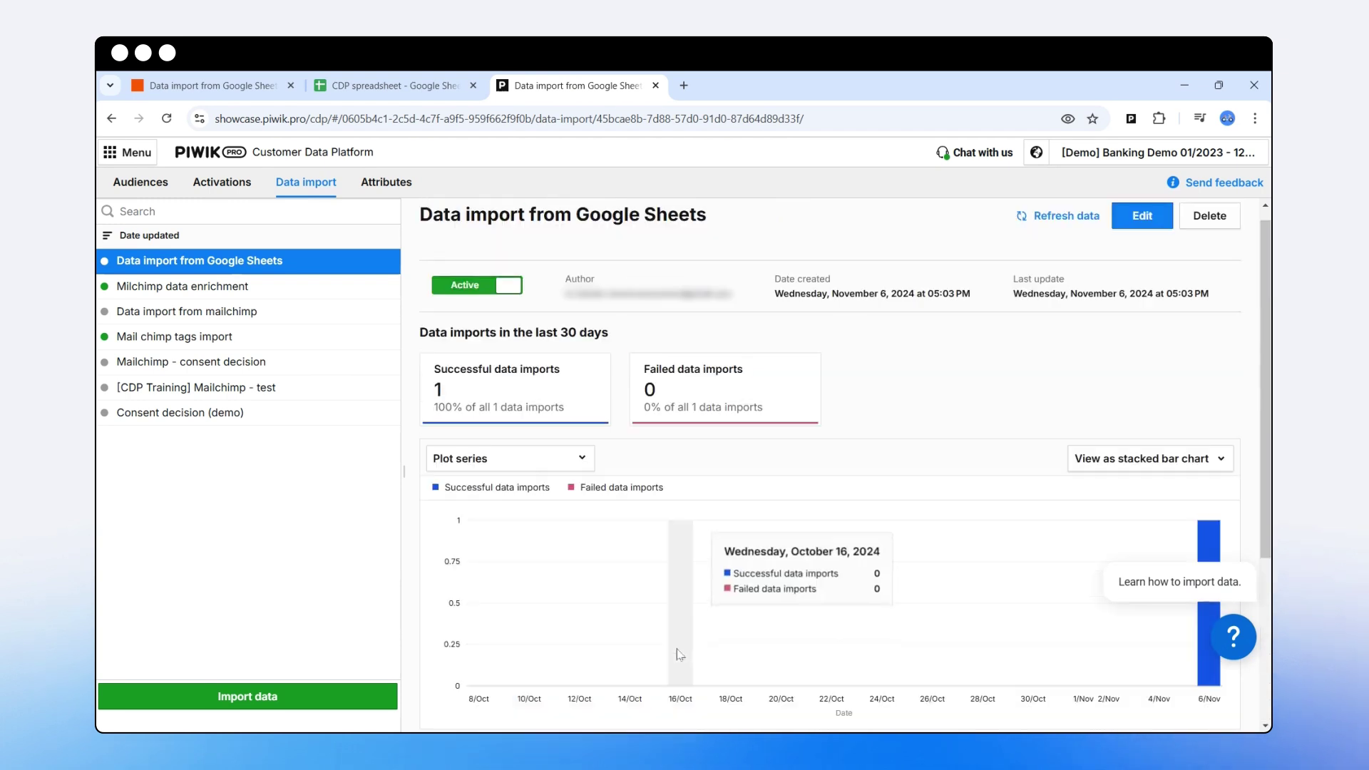
click(1082, 226)
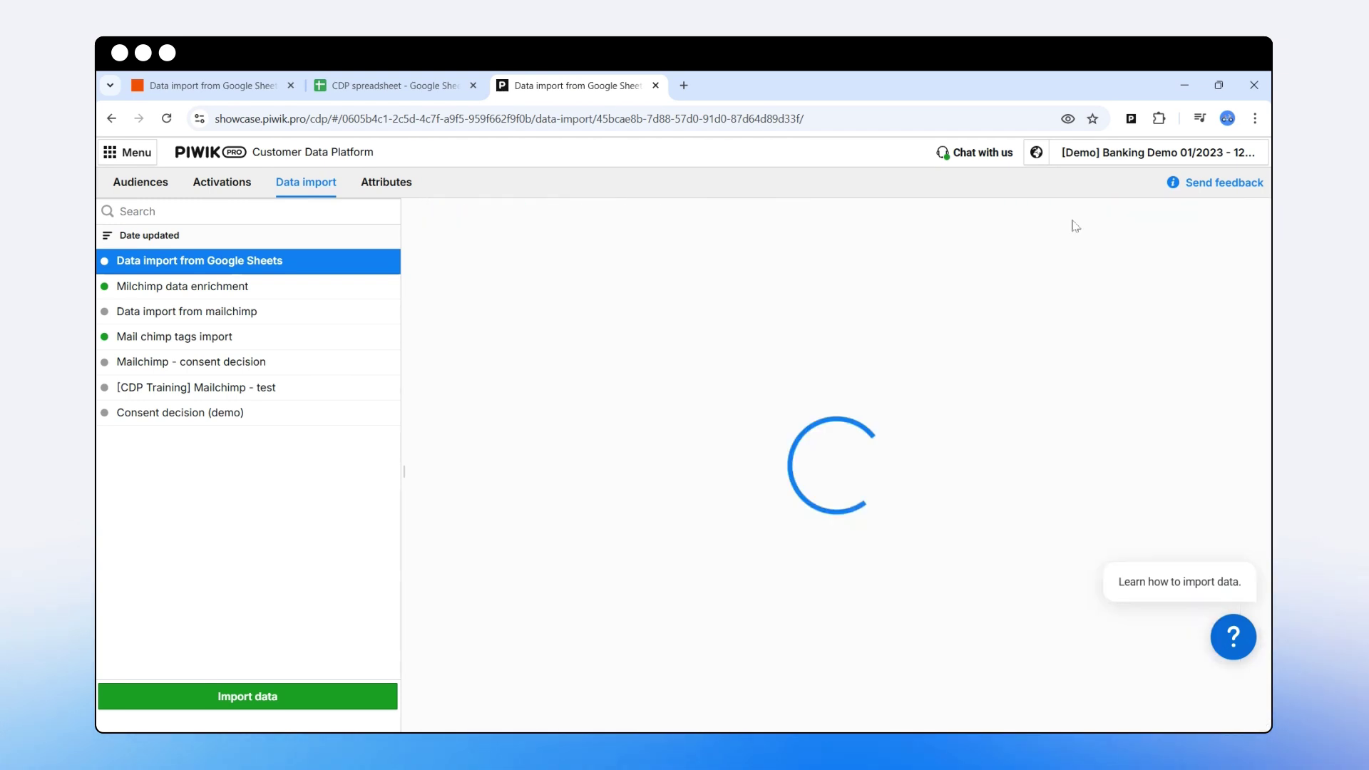
scroll(799, 500, down, 4)
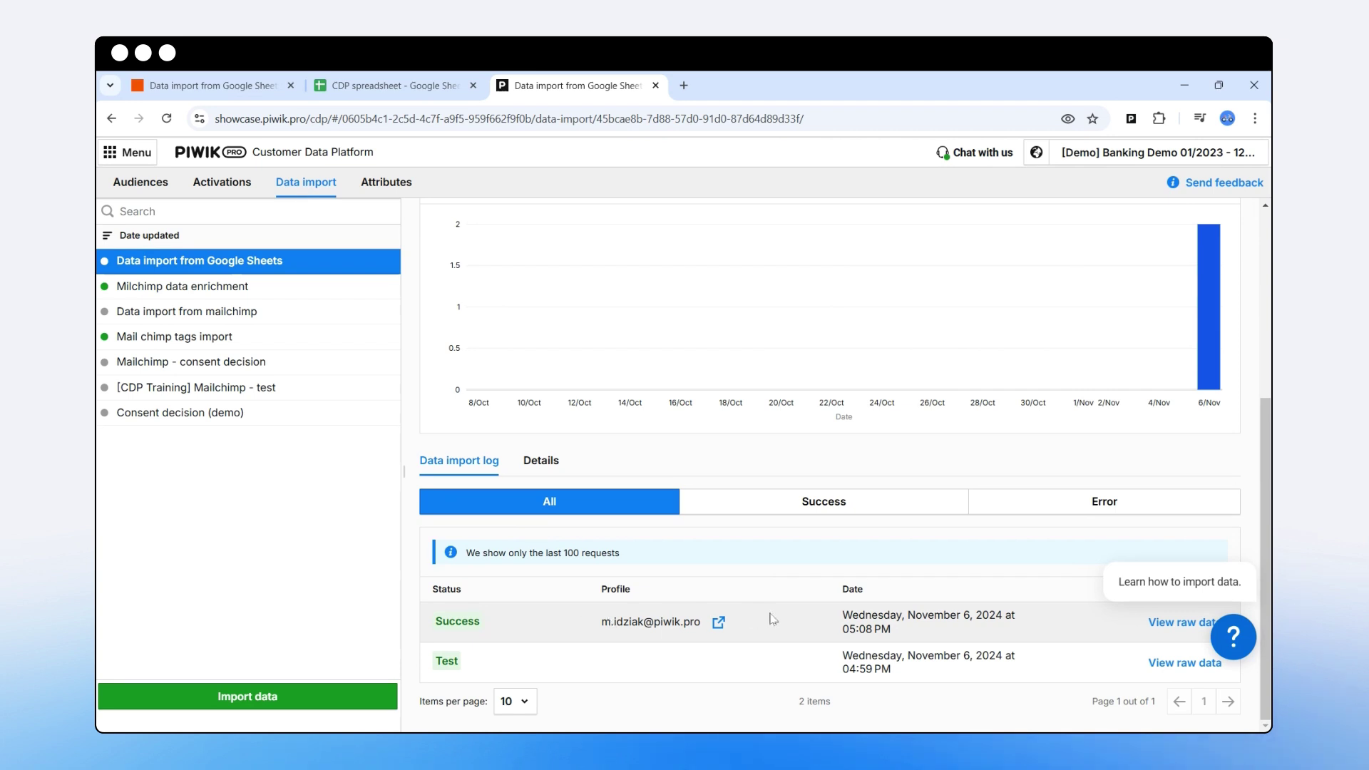
Inspect the raw data of the newest Success request, including its body, response status and both sets of headers.
click(1180, 623)
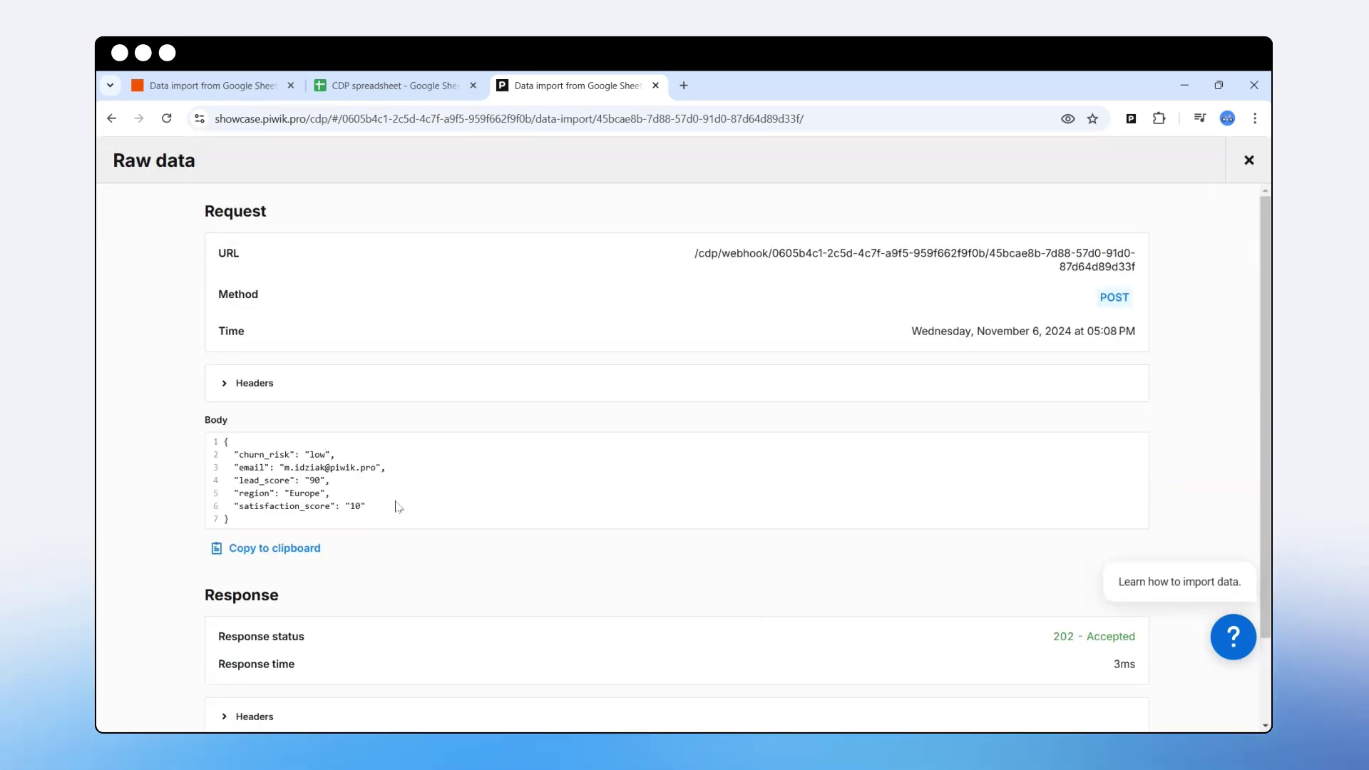
click(333, 389)
scroll(397, 459, down, 3)
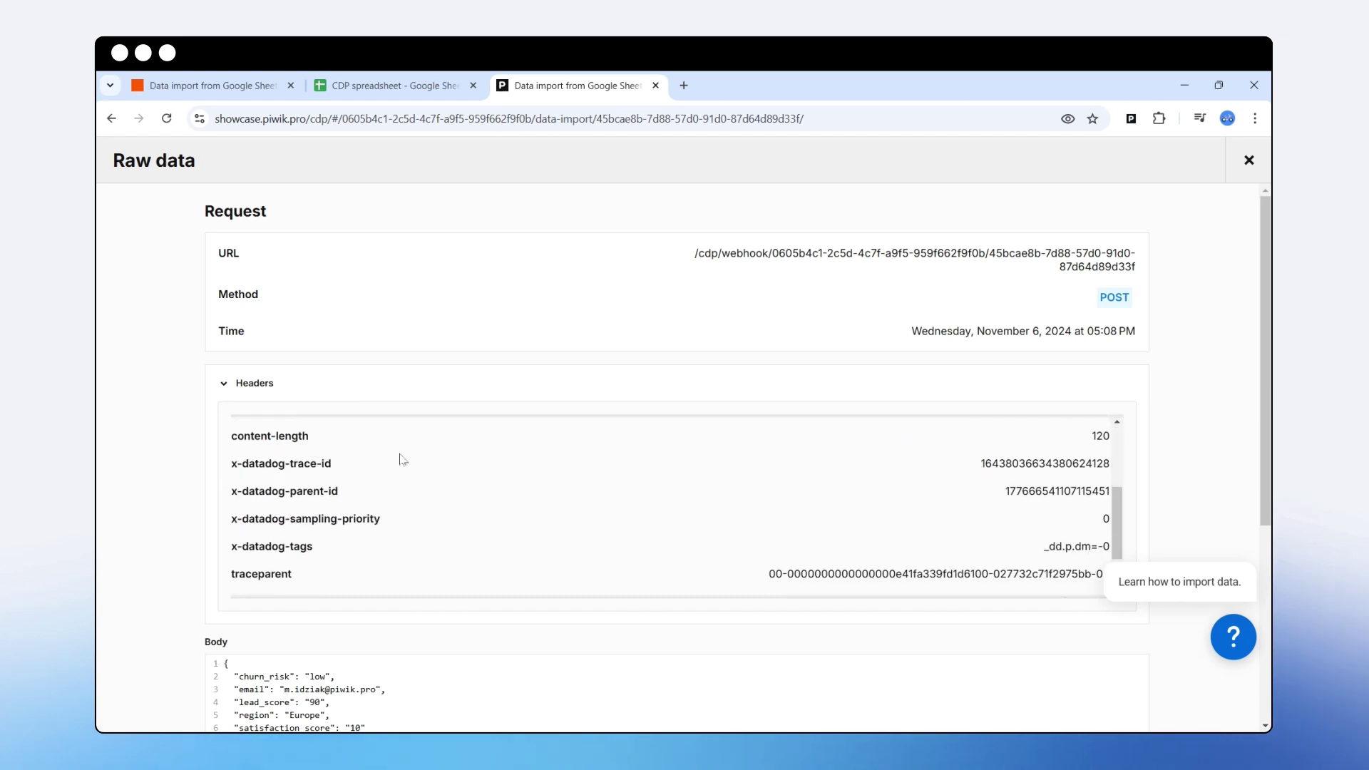
scroll(410, 464, down, 6)
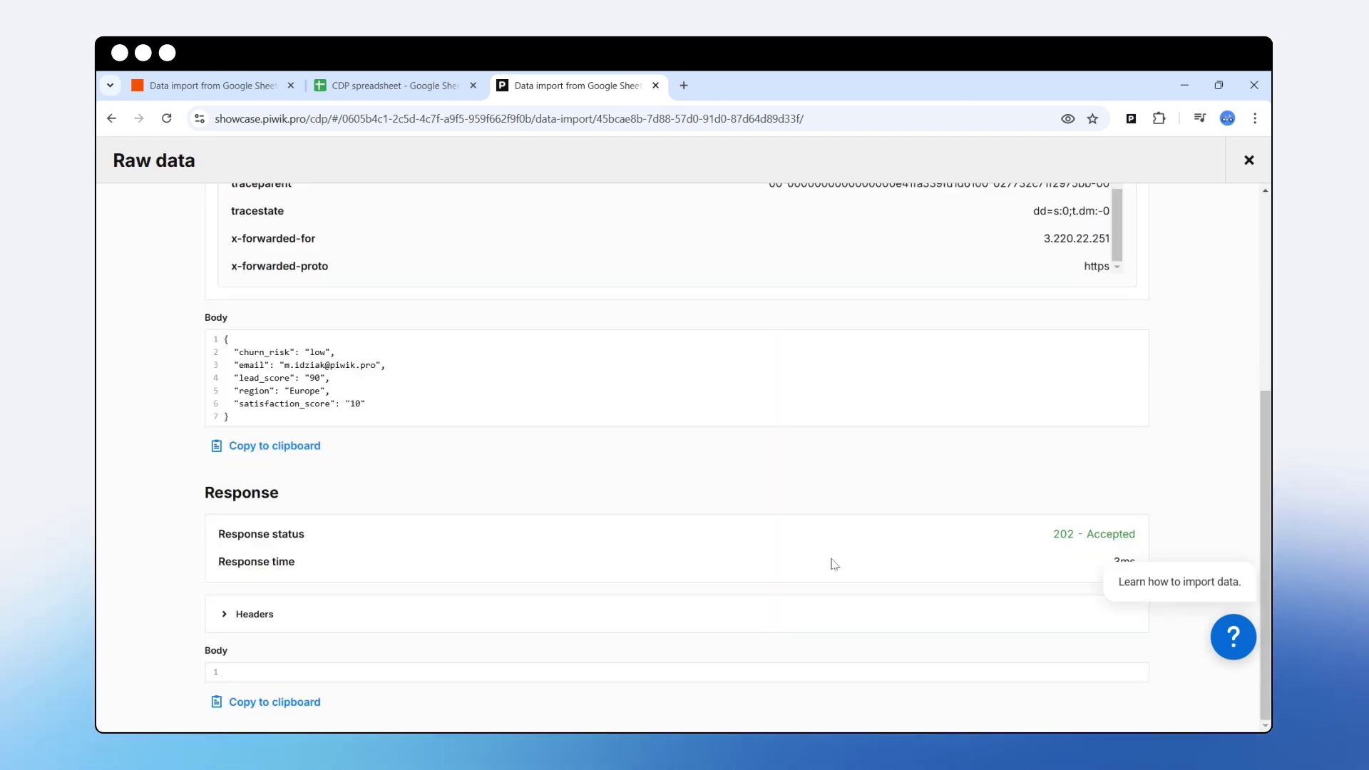
click(266, 616)
scroll(503, 611, up, 8)
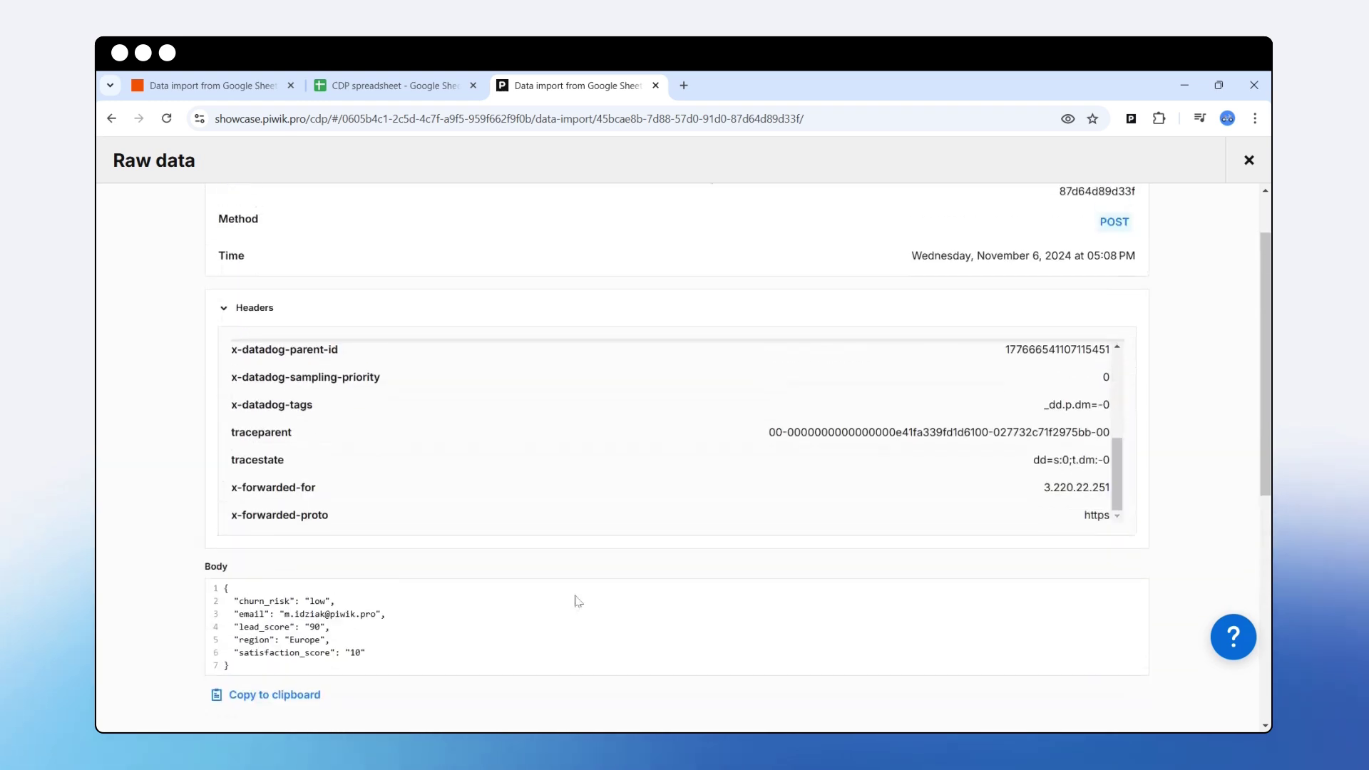
click(1248, 163)
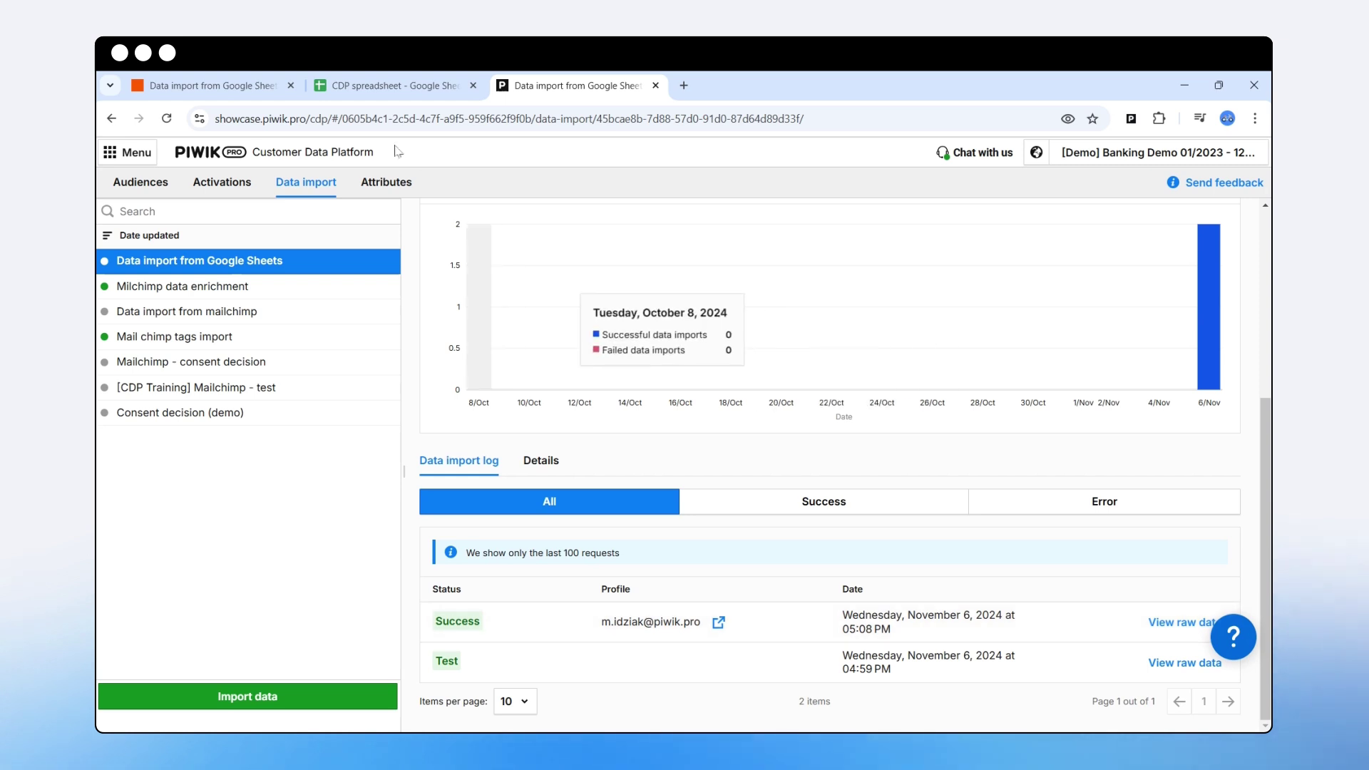
Return to the CDP spreadsheet and paste the copied customer rows as values only, starting at cell A4.
key(ctrl+2)
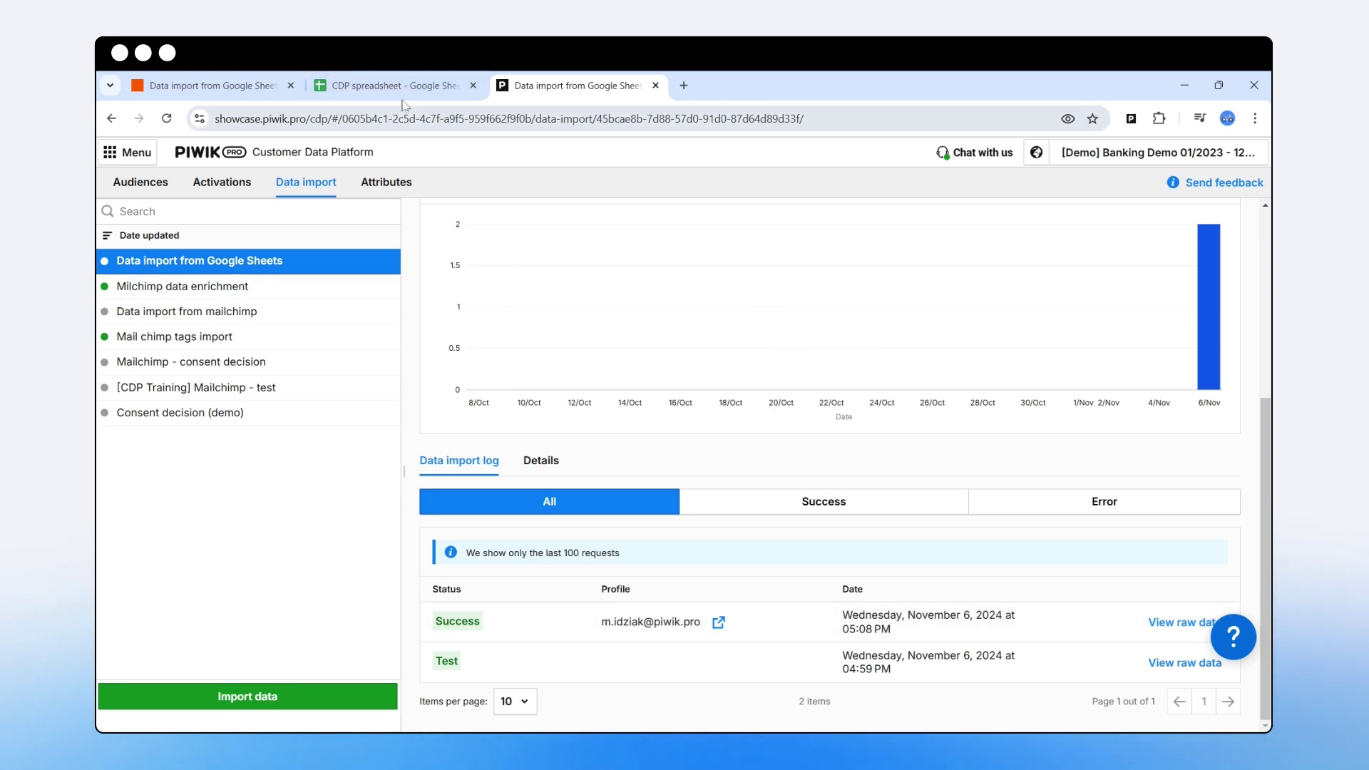
click(225, 311)
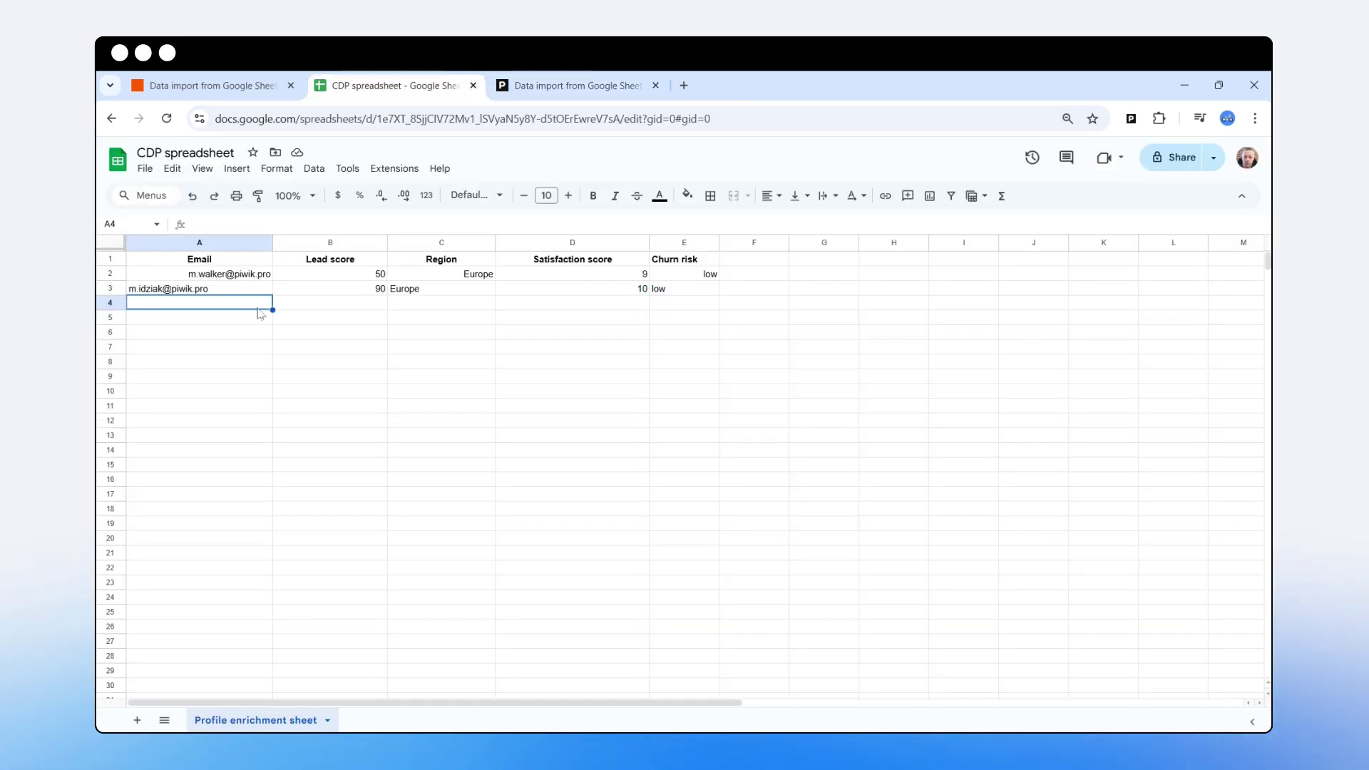
right_click(217, 311)
mouse_move(286, 278)
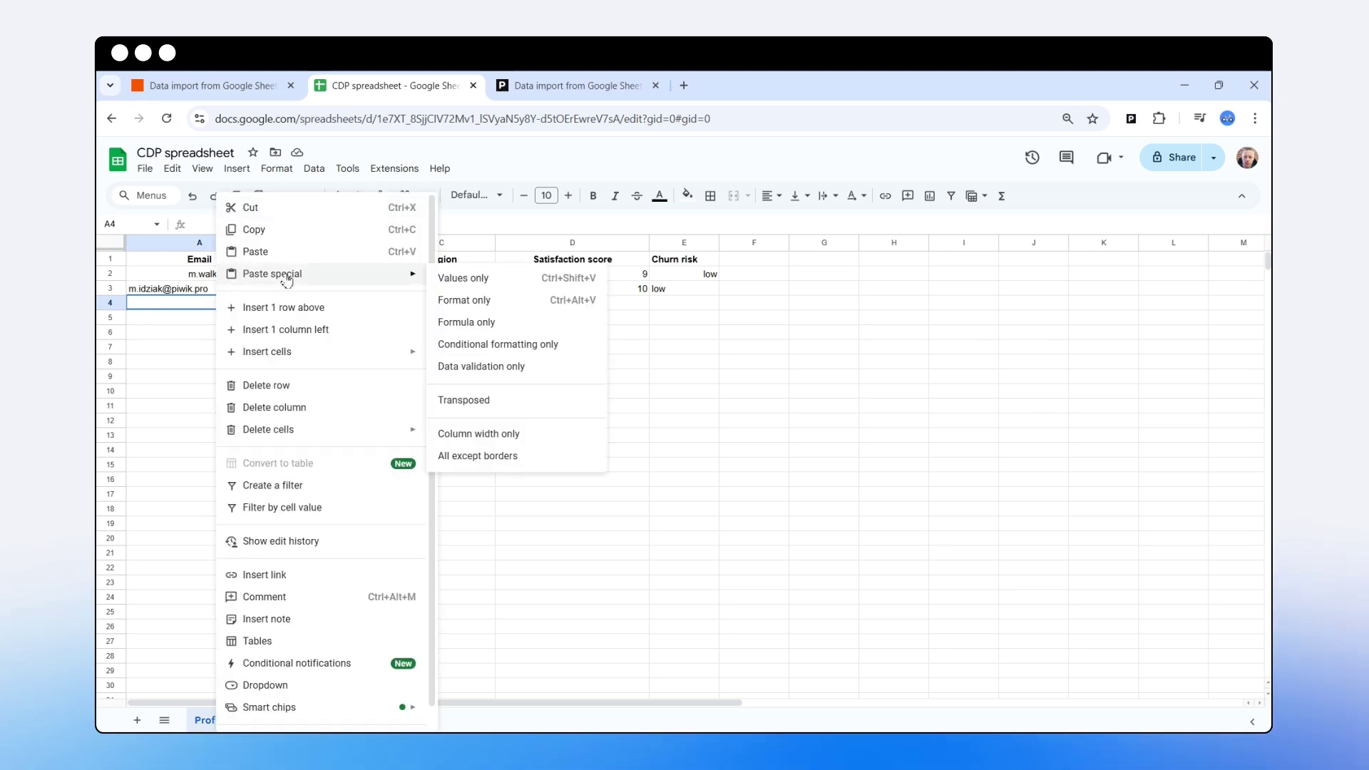
click(464, 278)
click(436, 449)
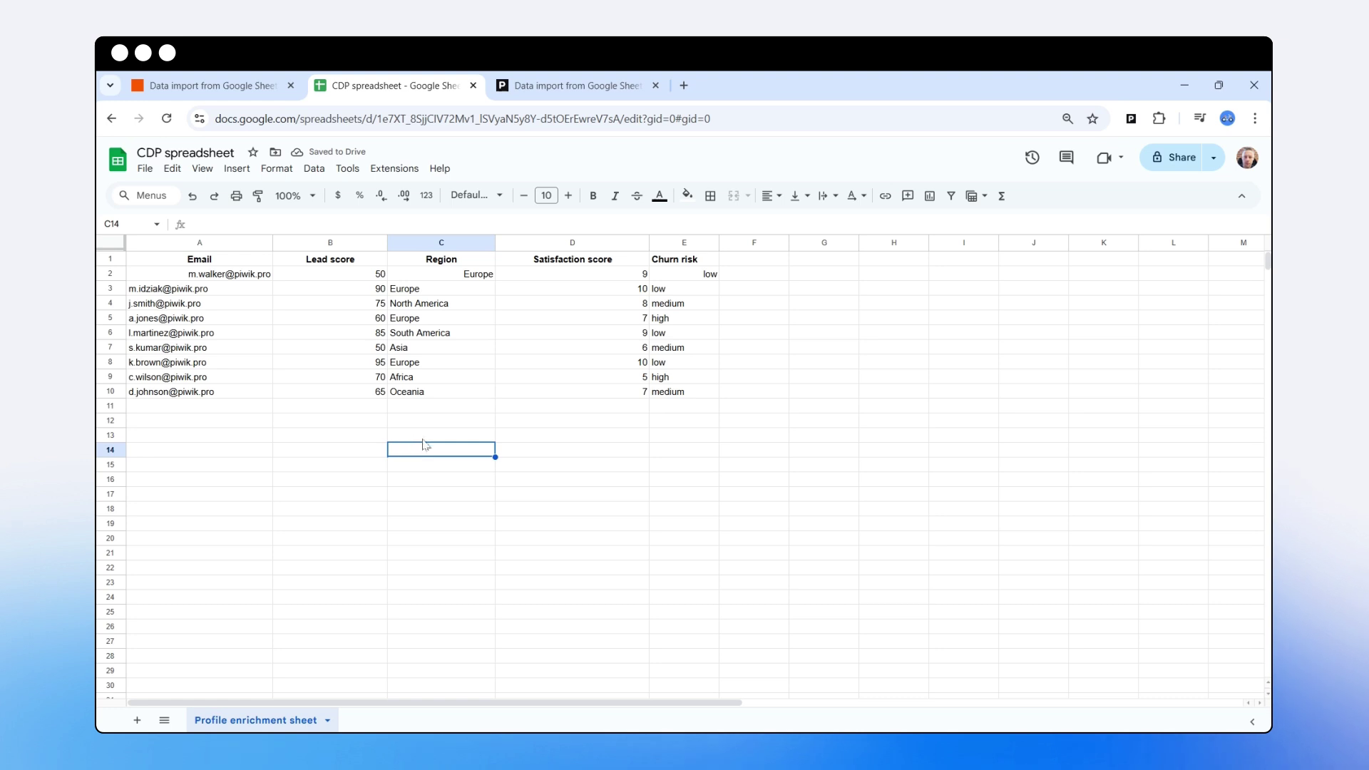
Switch to Piwik PRO, refresh the data import again and check its statistics and log for the pasted rows.
click(578, 85)
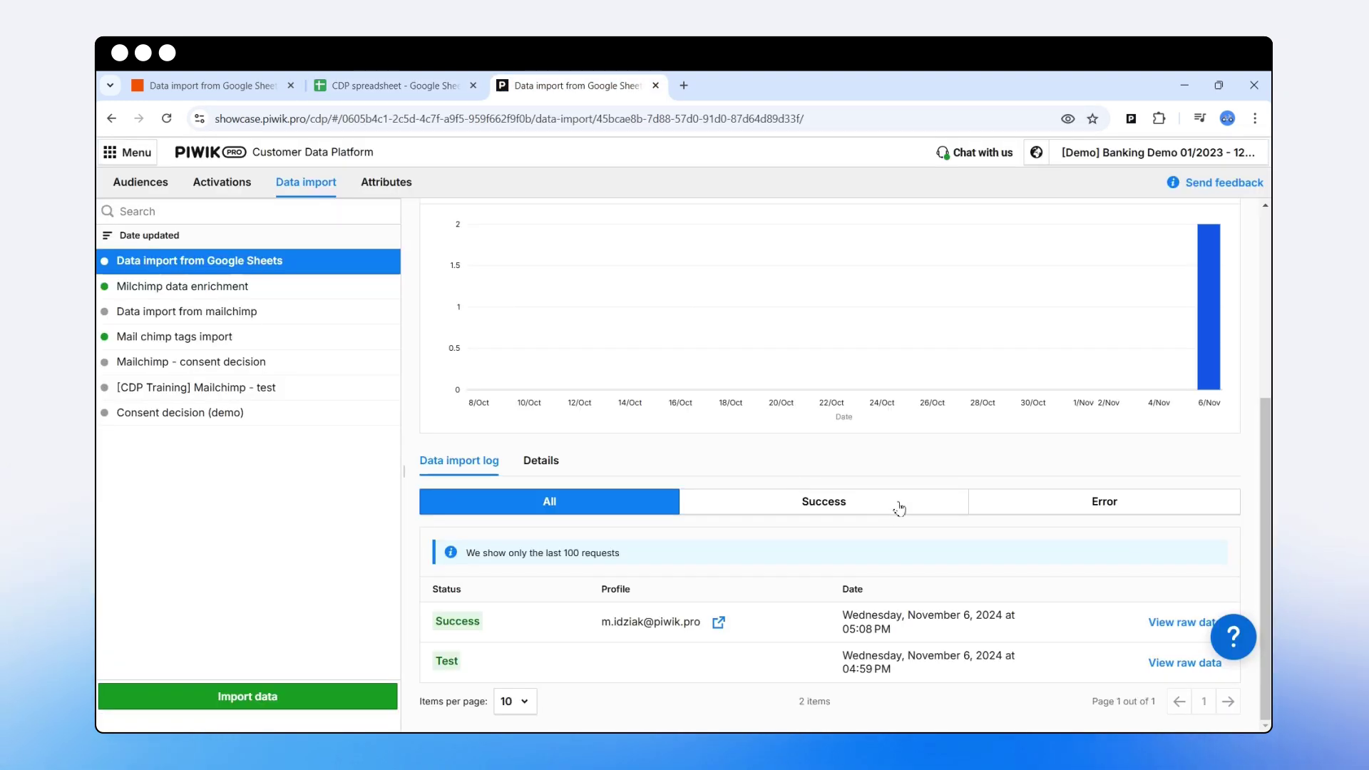
scroll(886, 522, up, 3)
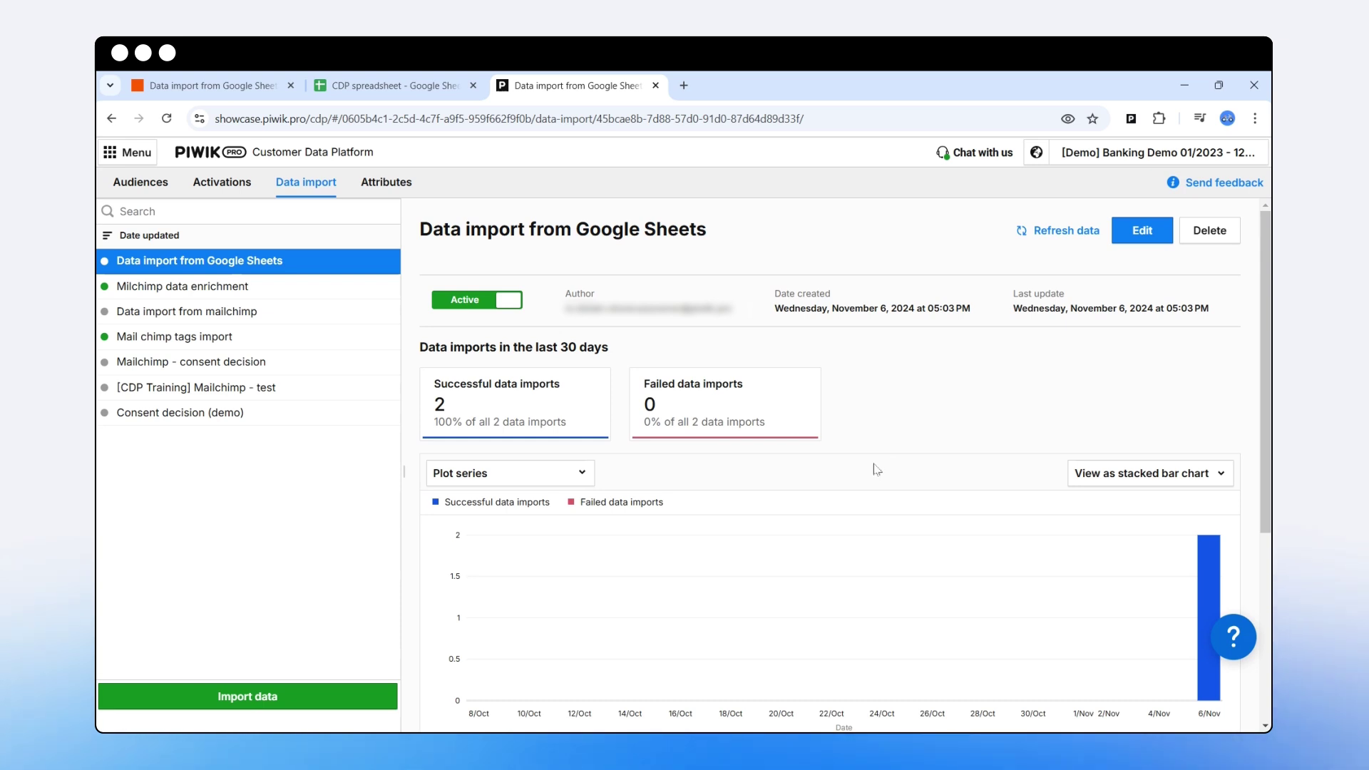
click(1059, 230)
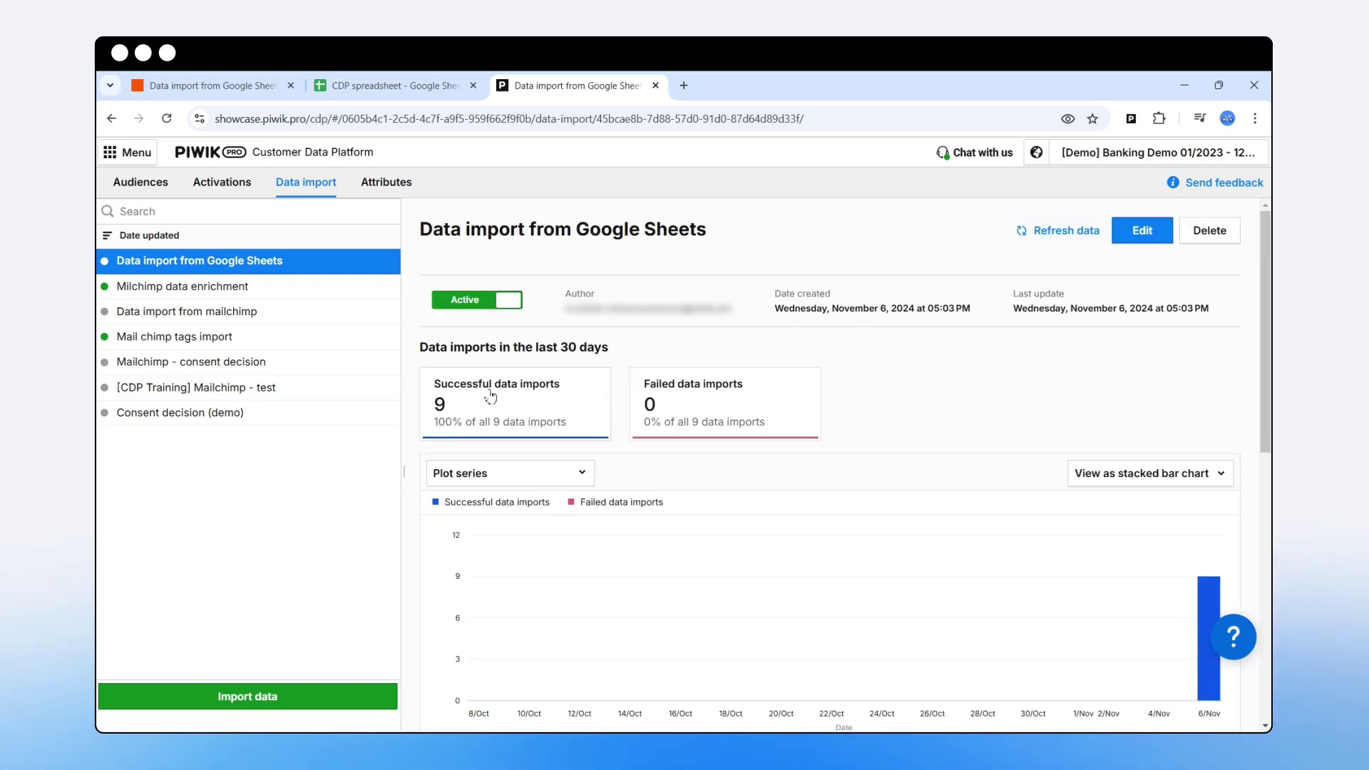
scroll(691, 499, down, 8)
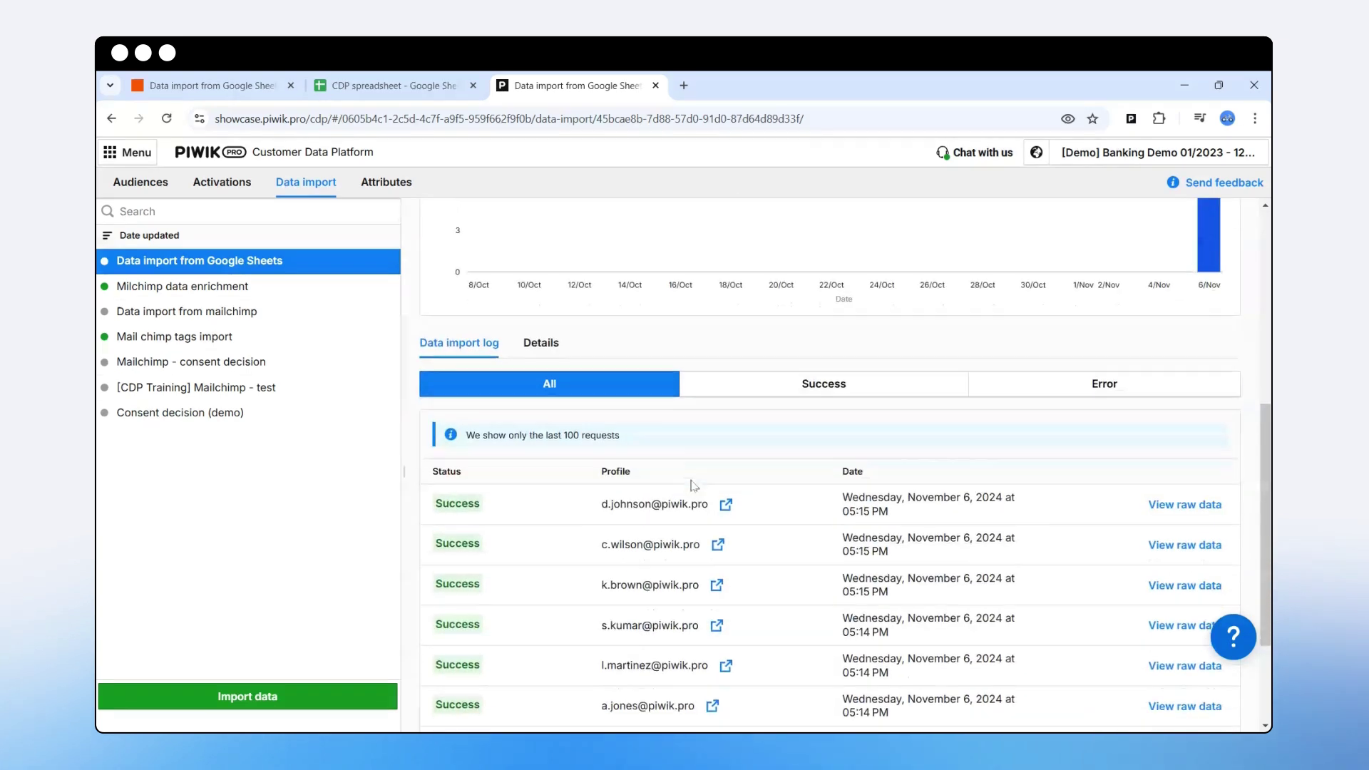
Switch back to the CDP spreadsheet in Google Sheets.
click(382, 89)
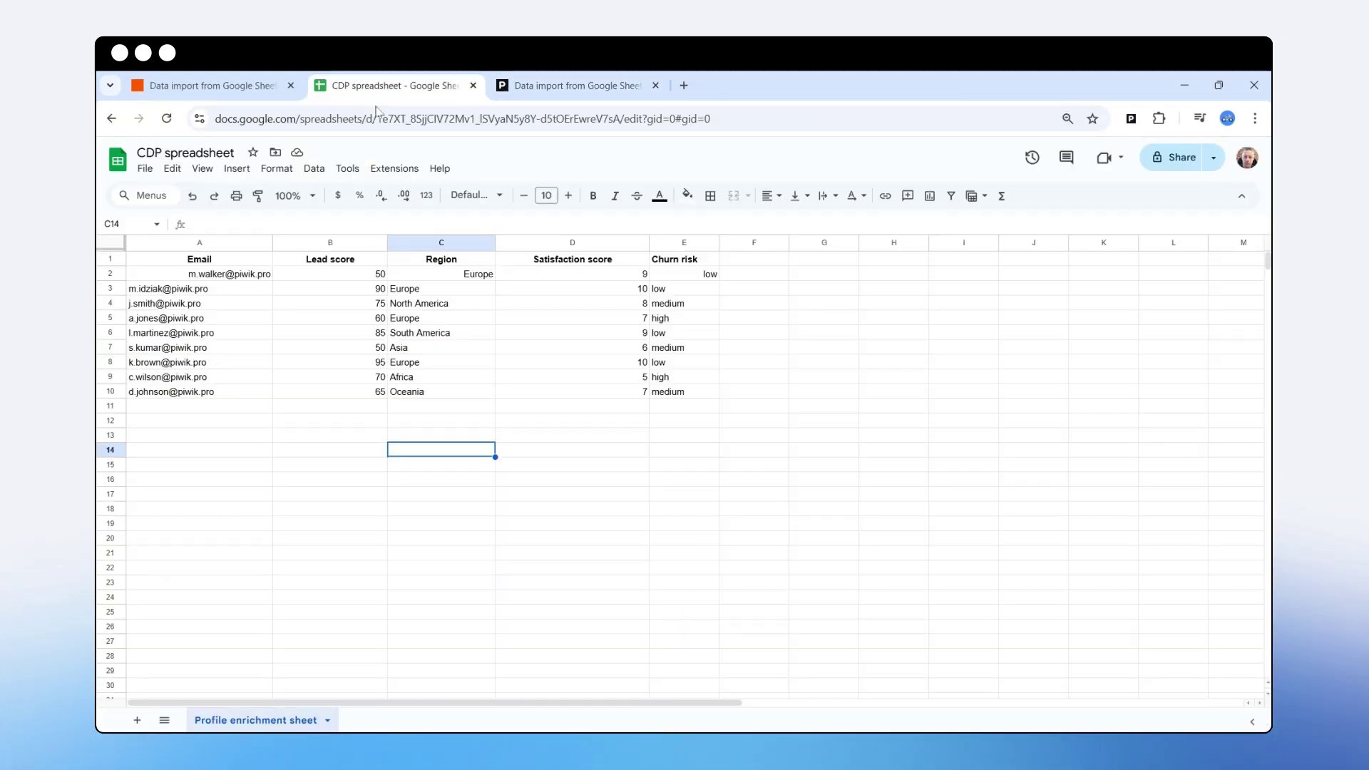